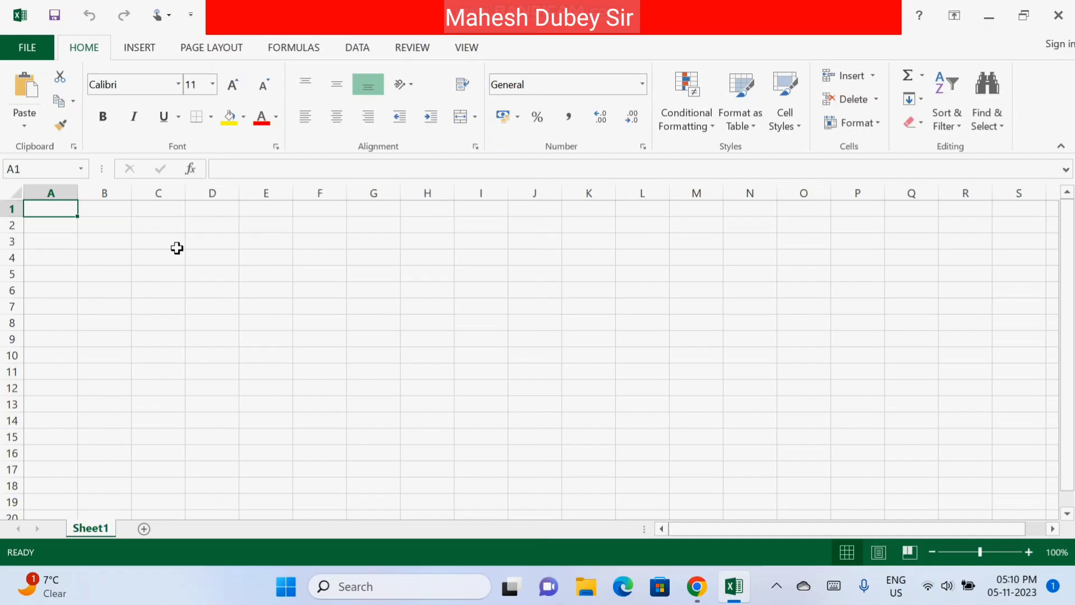
Enter 'XYZ Medicare Hospital' in A1 and 'Billing Statement of Patient' in A2.
type("XYZ ")
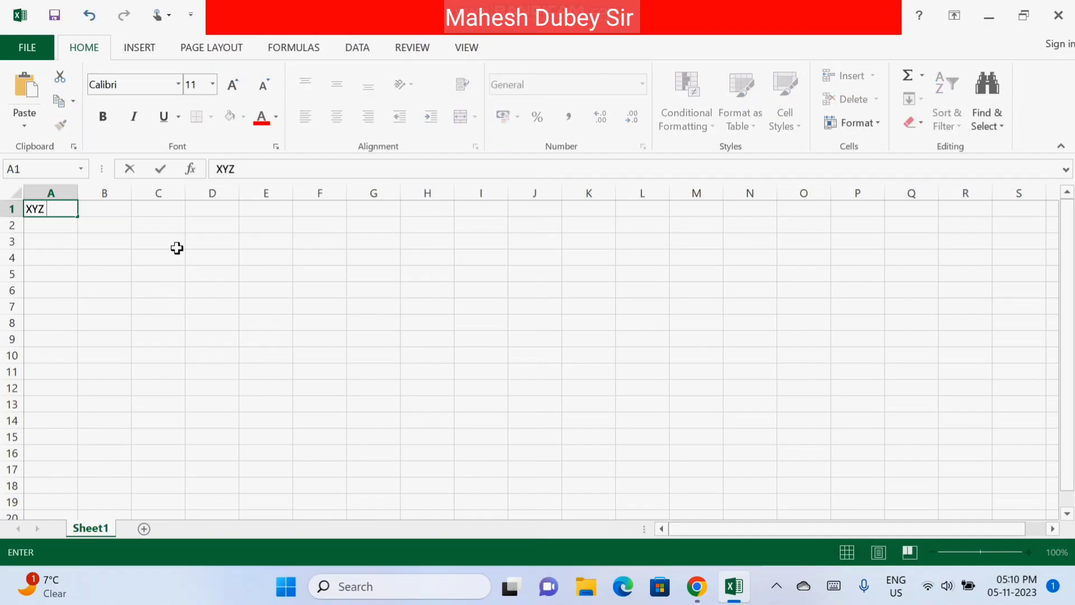
type("Me")
type("dicare ")
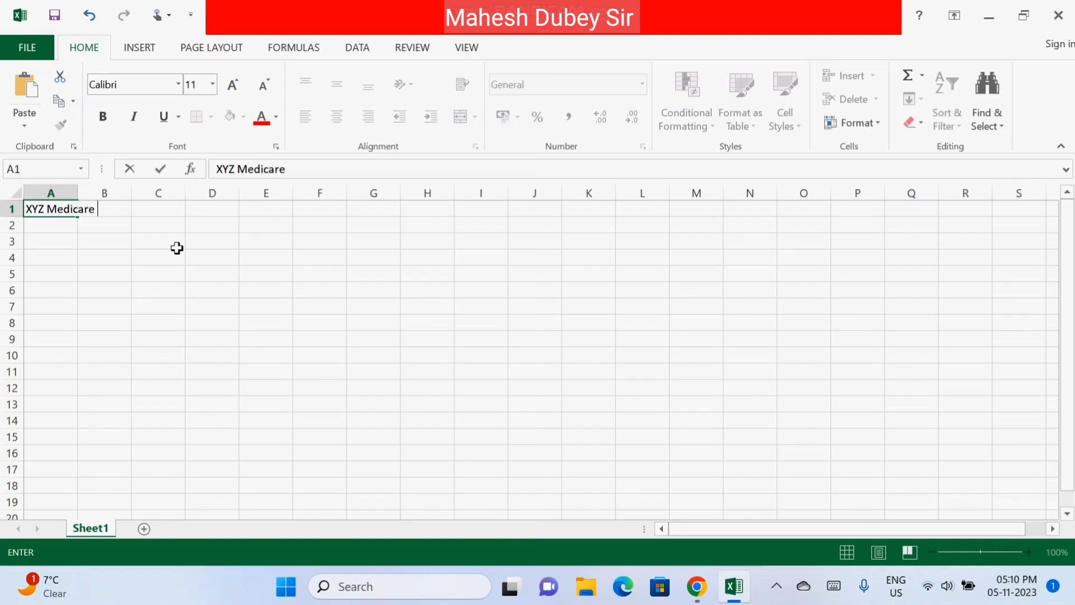
type("Hosp")
type("ital")
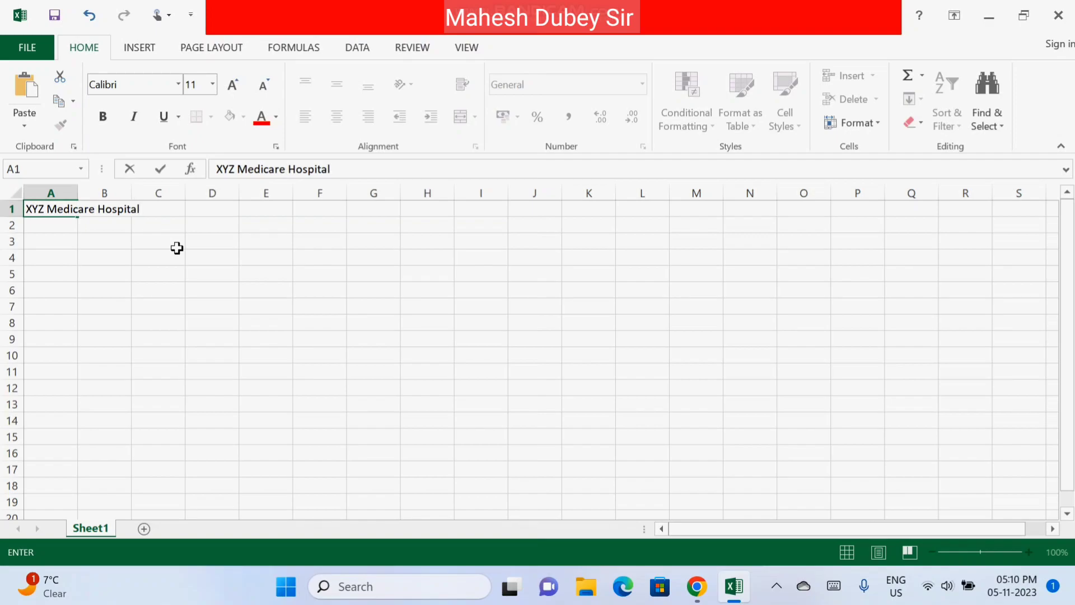
key("Return")
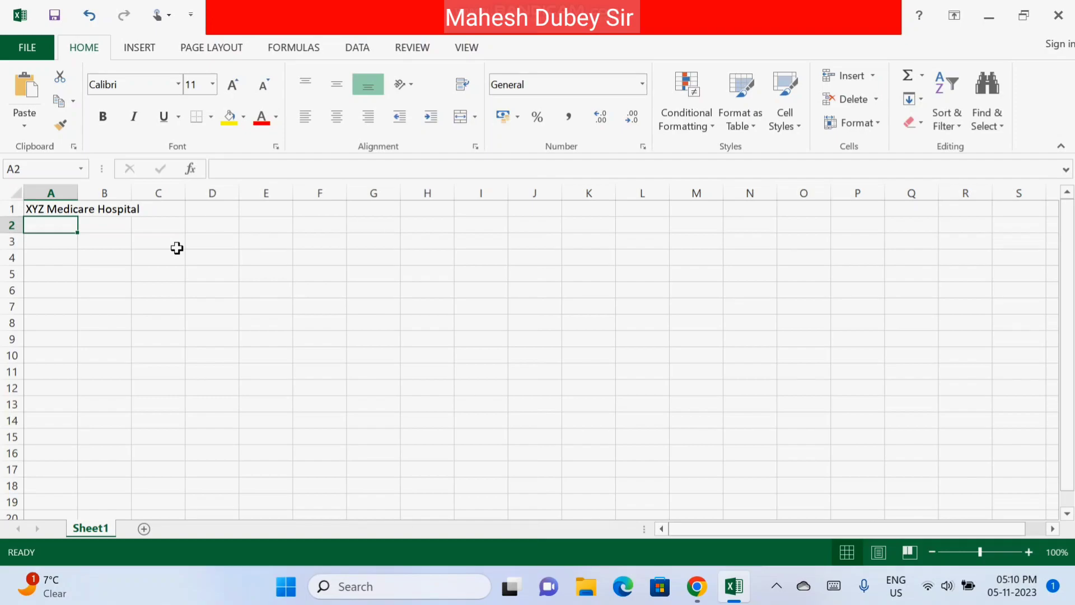
type("B")
type("i")
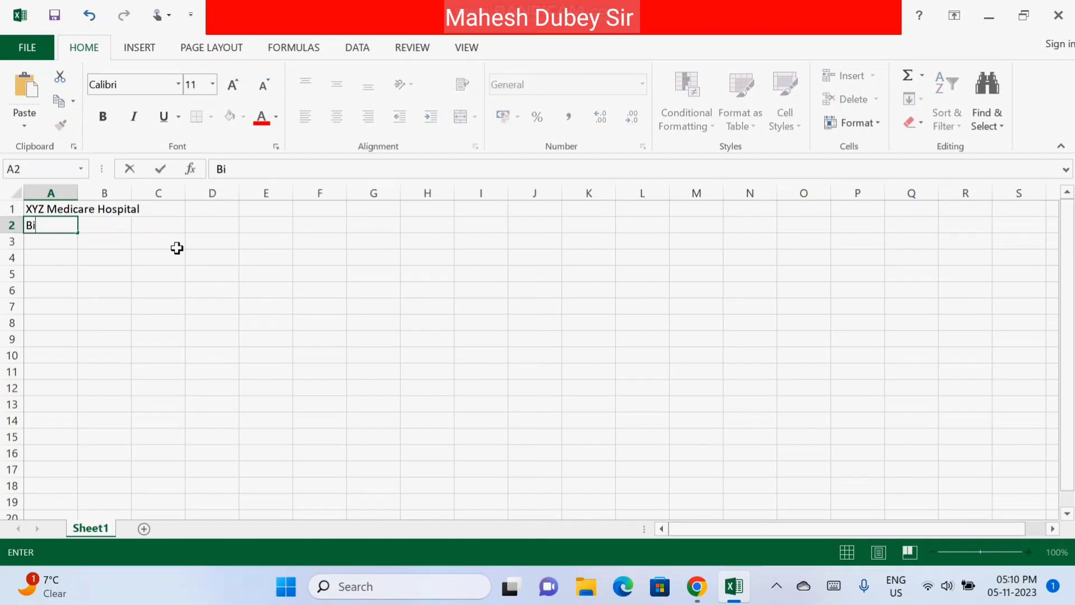
type("lling ")
type("S")
type("ta")
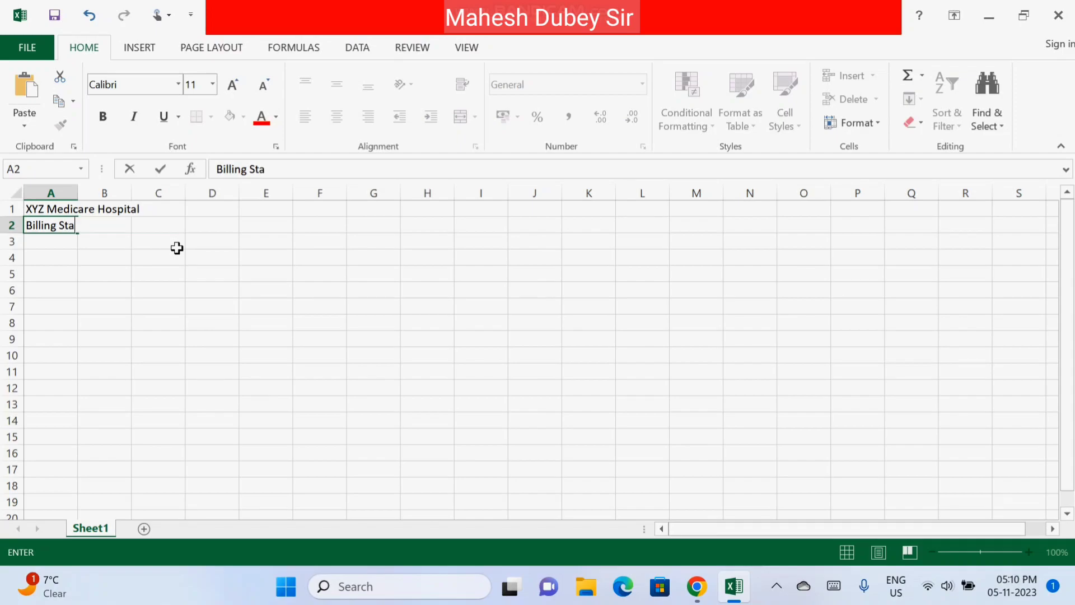
type("tement")
type(" of P")
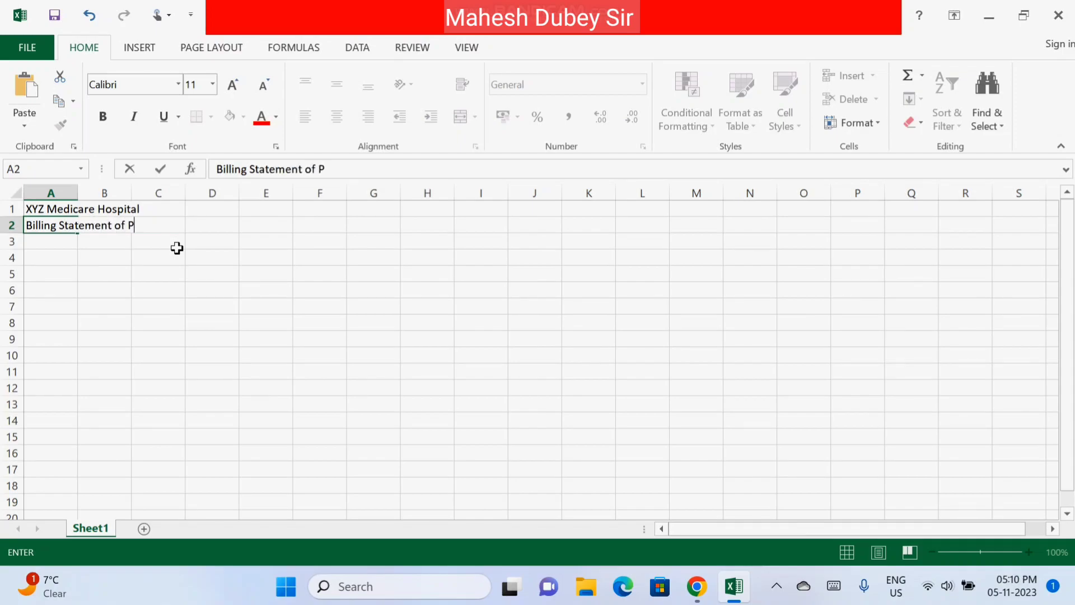
type("a")
type("ti")
type("ent")
Type the headings 'Bed No', 'Patient Name' and 'Word Type' across A4 to C4.
left_click(83, 253)
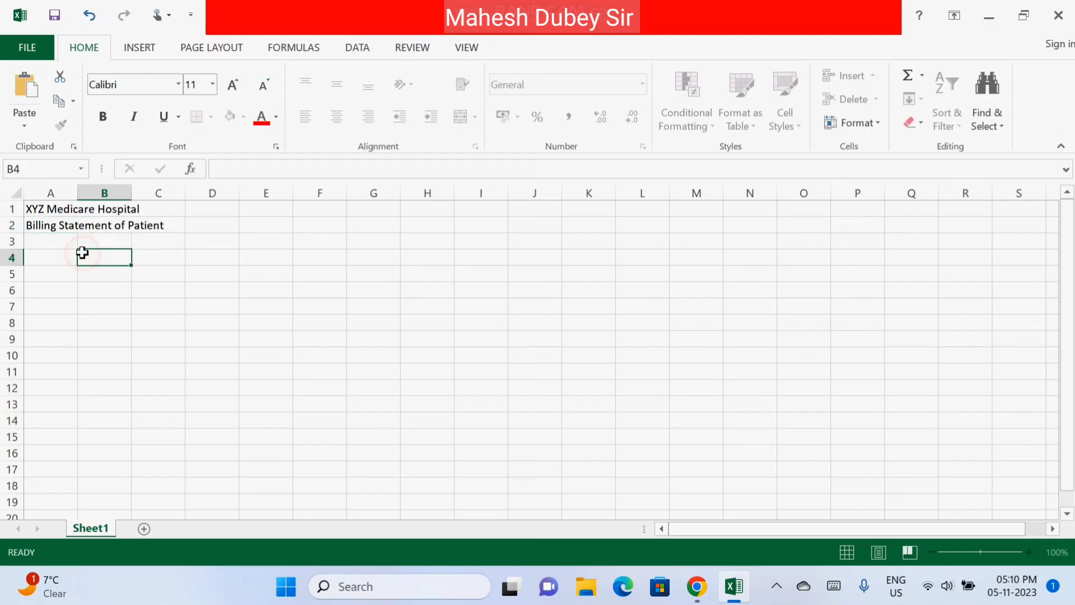
left_click(46, 255)
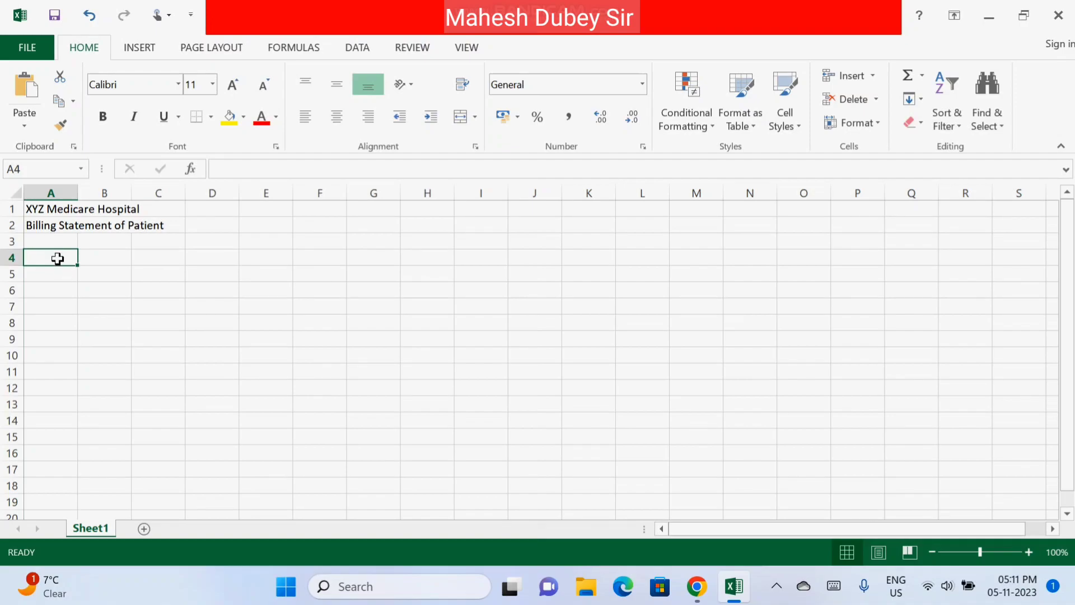
type("B")
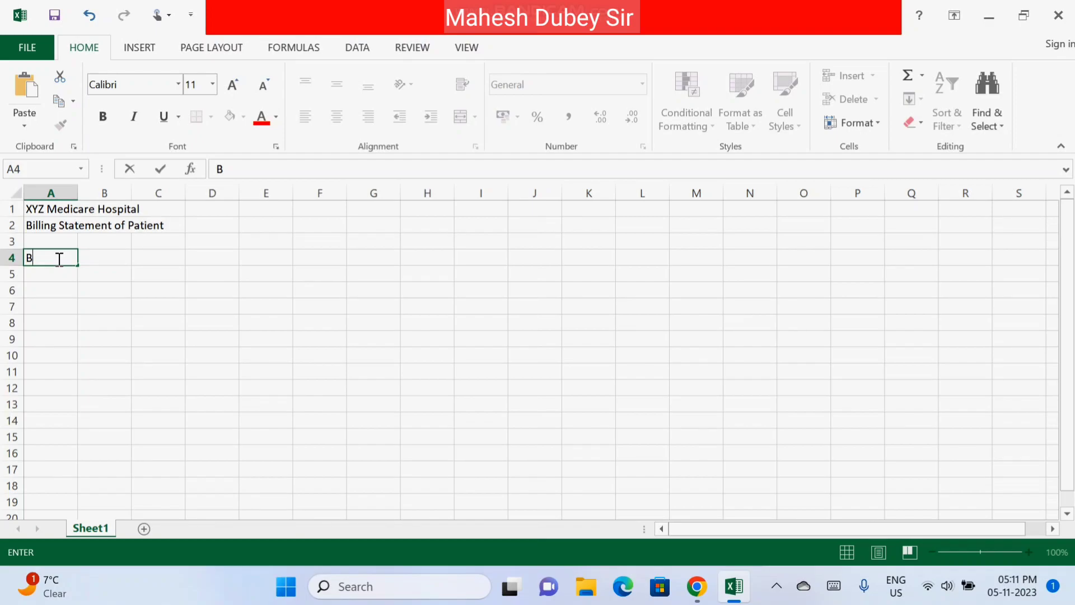
type("ed")
type(" N")
type("o")
key("Tab")
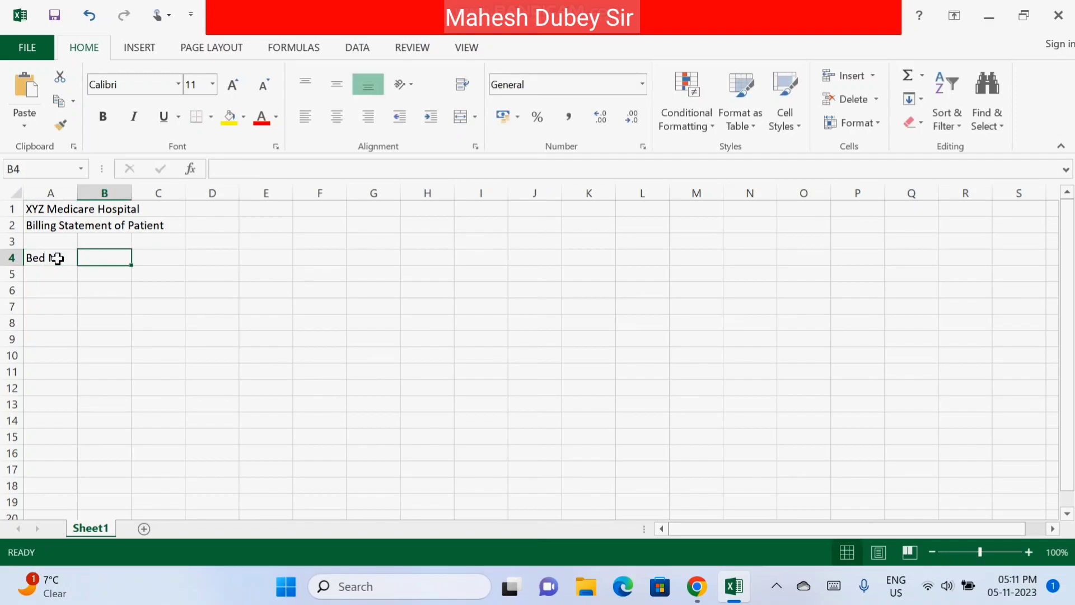
type("Pa")
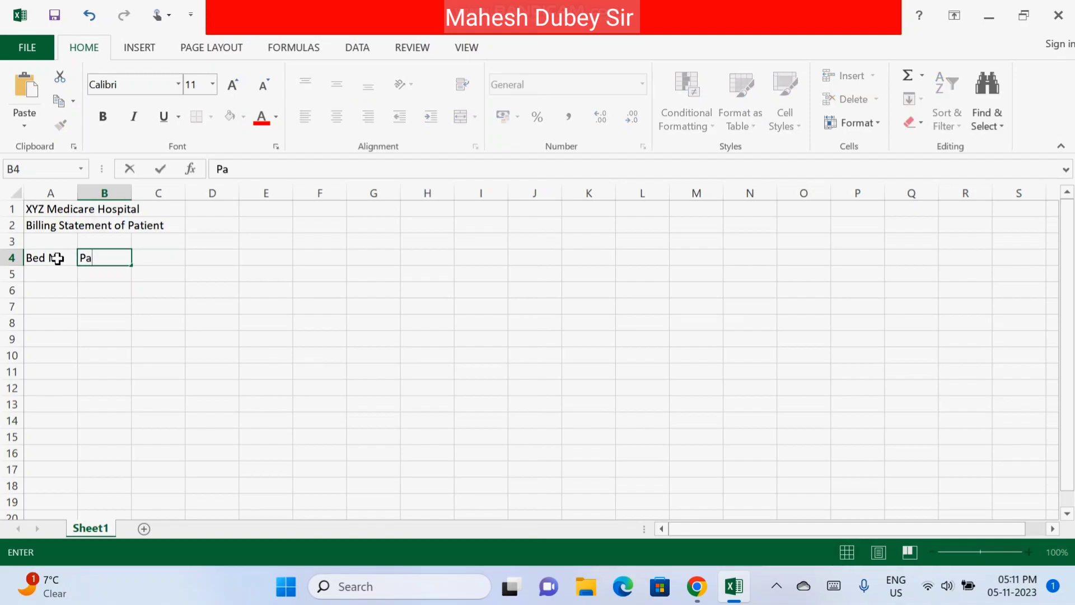
type("t")
type("ie")
type("nt")
type(" Name")
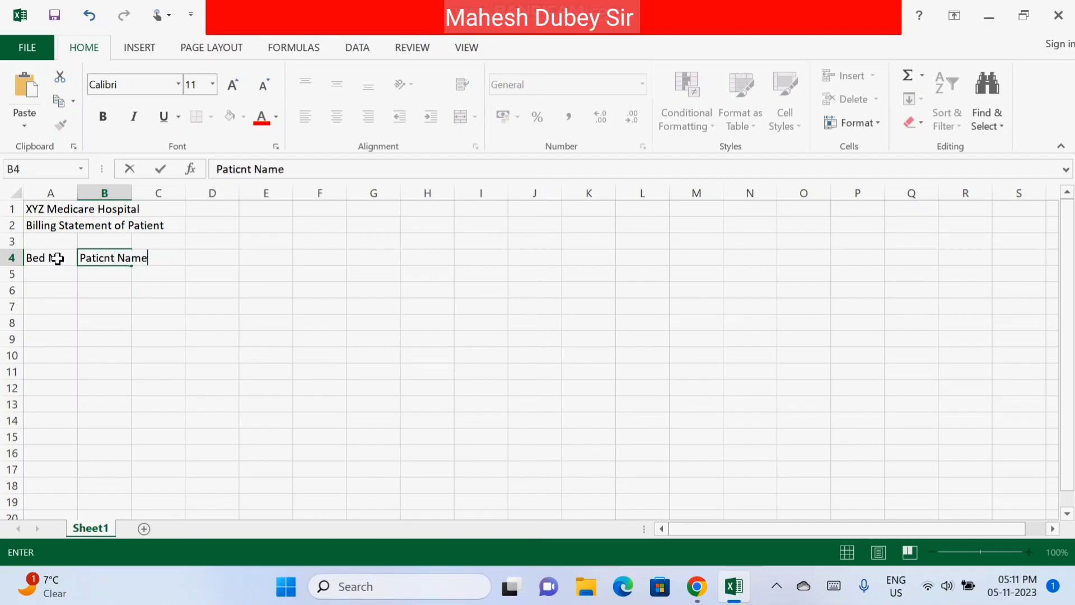
key("Tab")
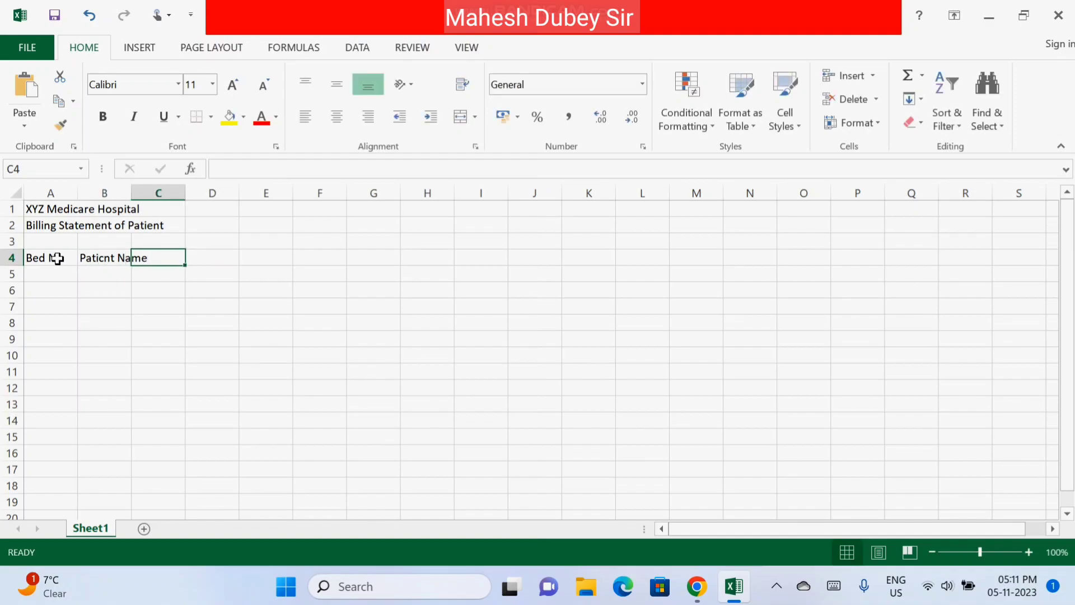
type("Wo")
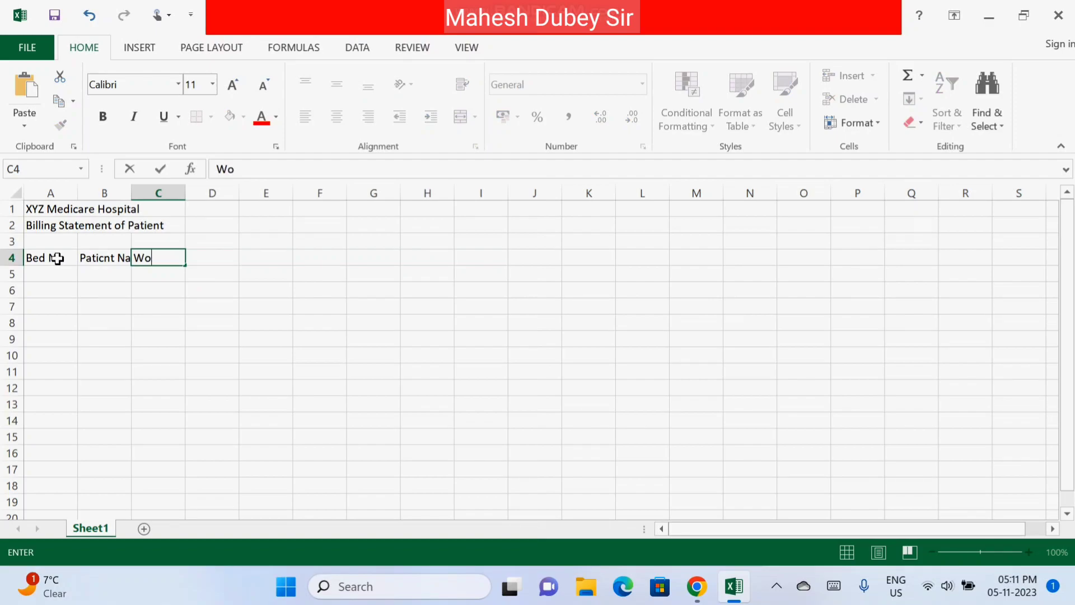
type("r")
type("d ")
type("Type")
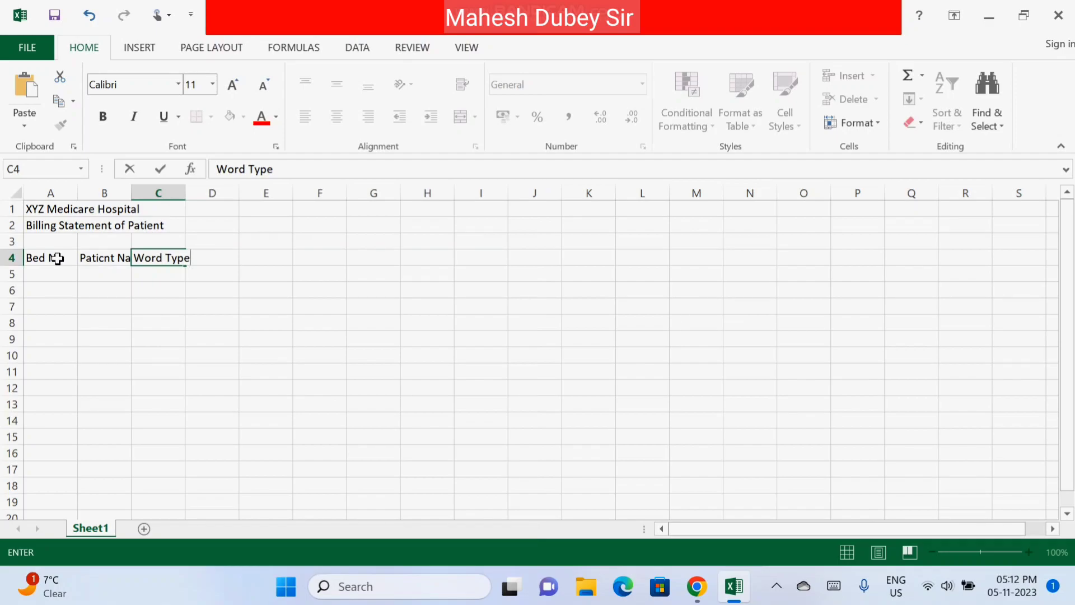
Continue row 4 with the 'Admit Date' and 'Discharge' headings.
key("Tab")
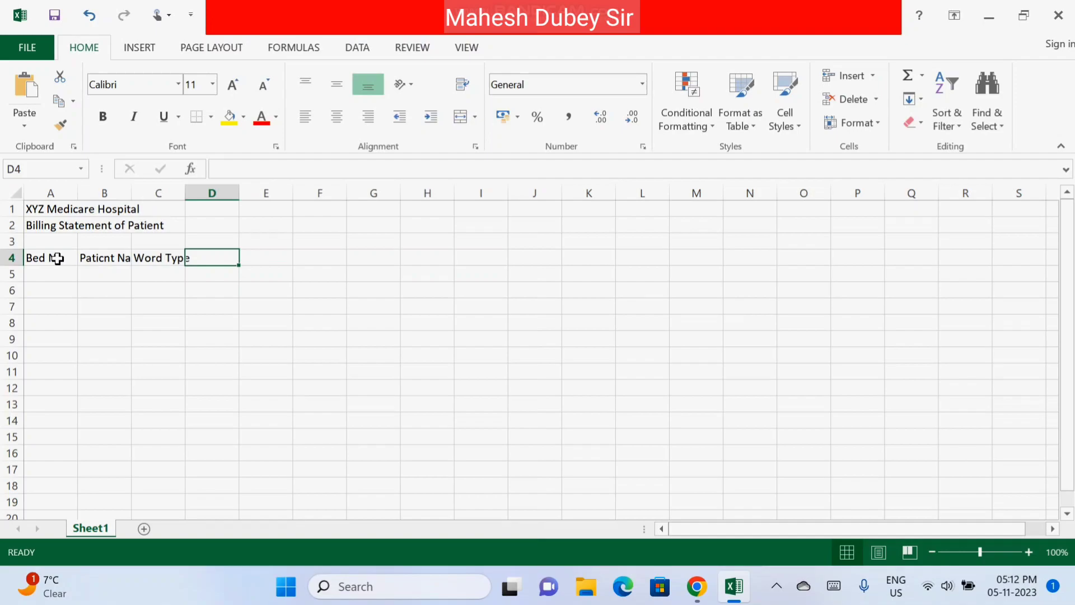
type("A")
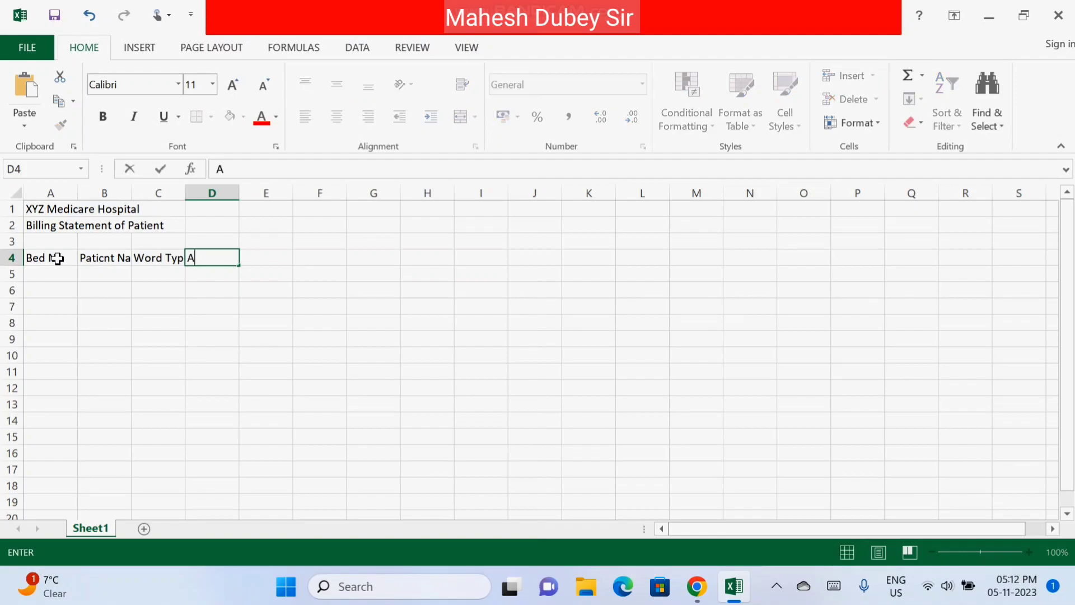
type("dmit")
type(" Date")
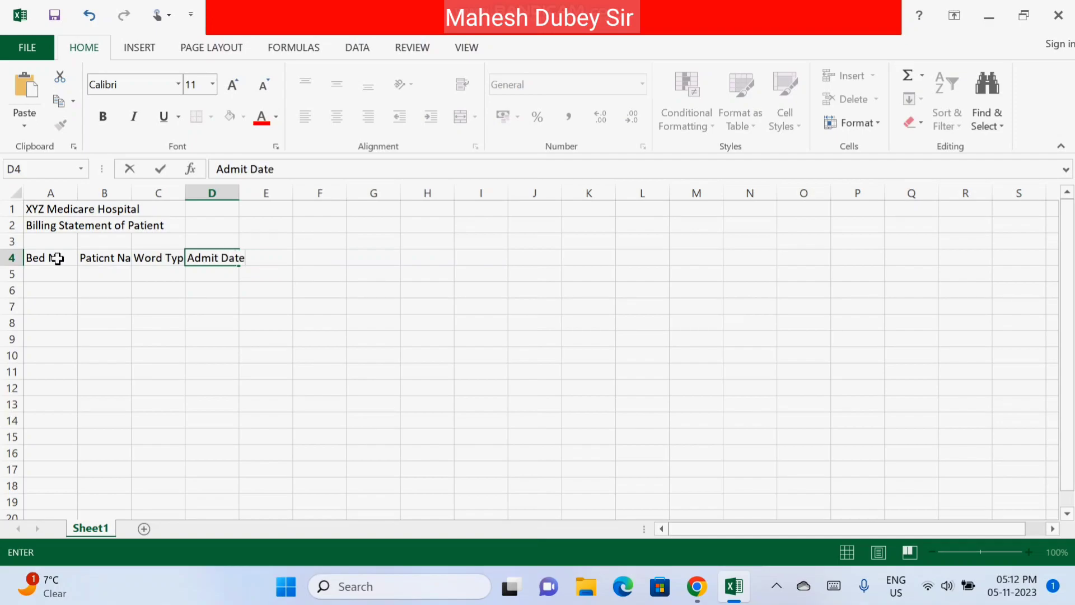
key("Tab")
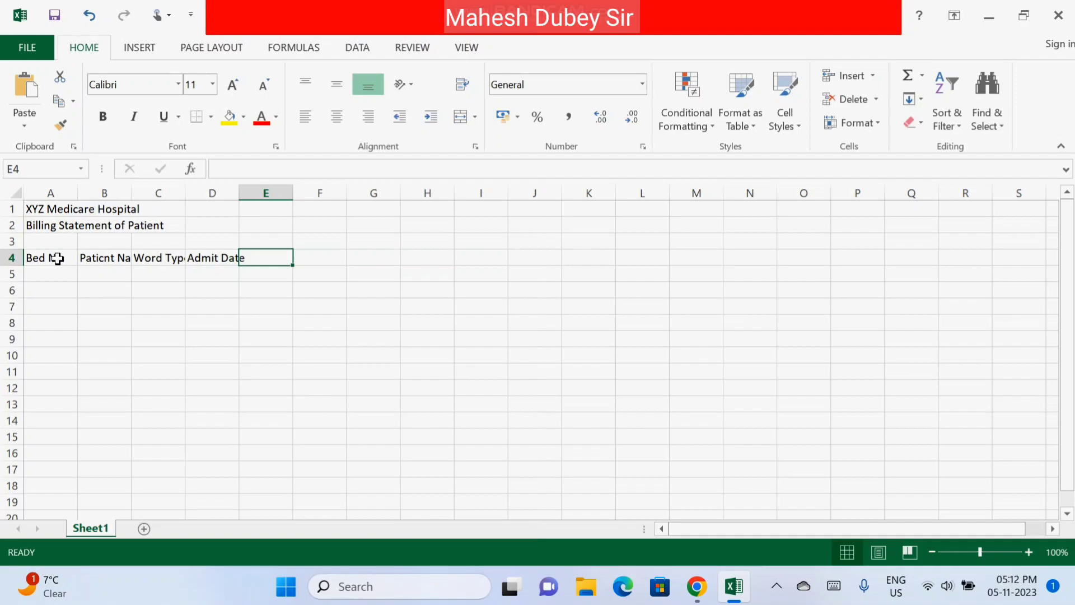
type("D")
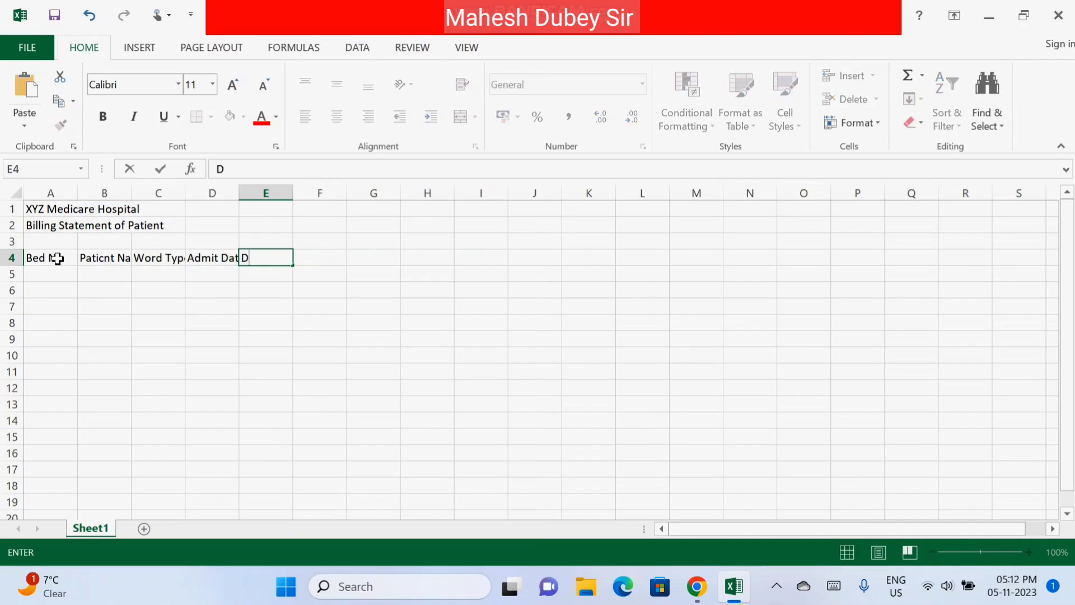
type("isc")
type("harg")
type("e")
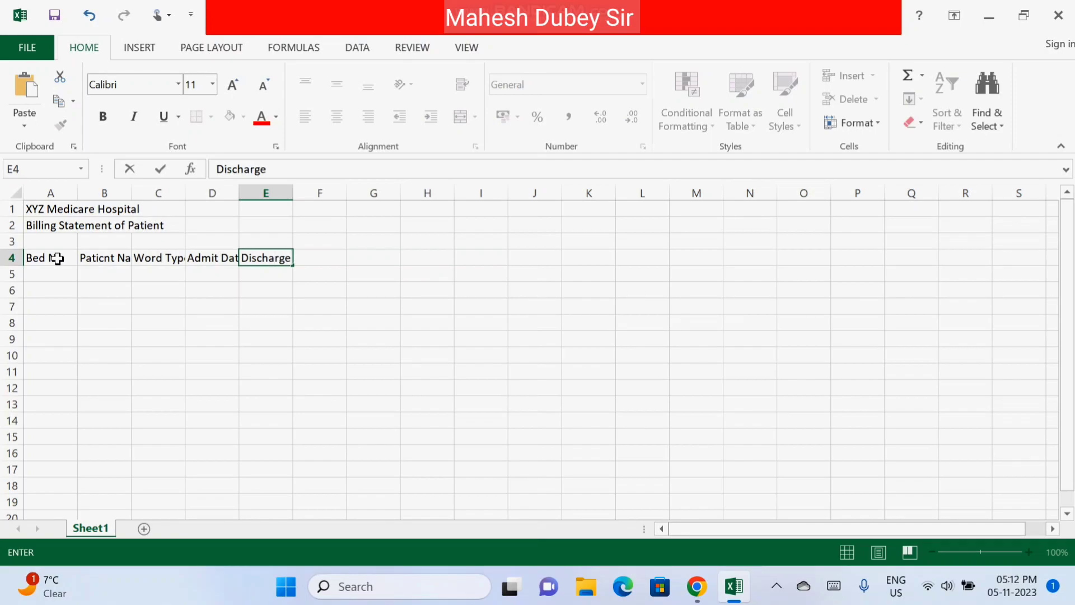
key("Tab")
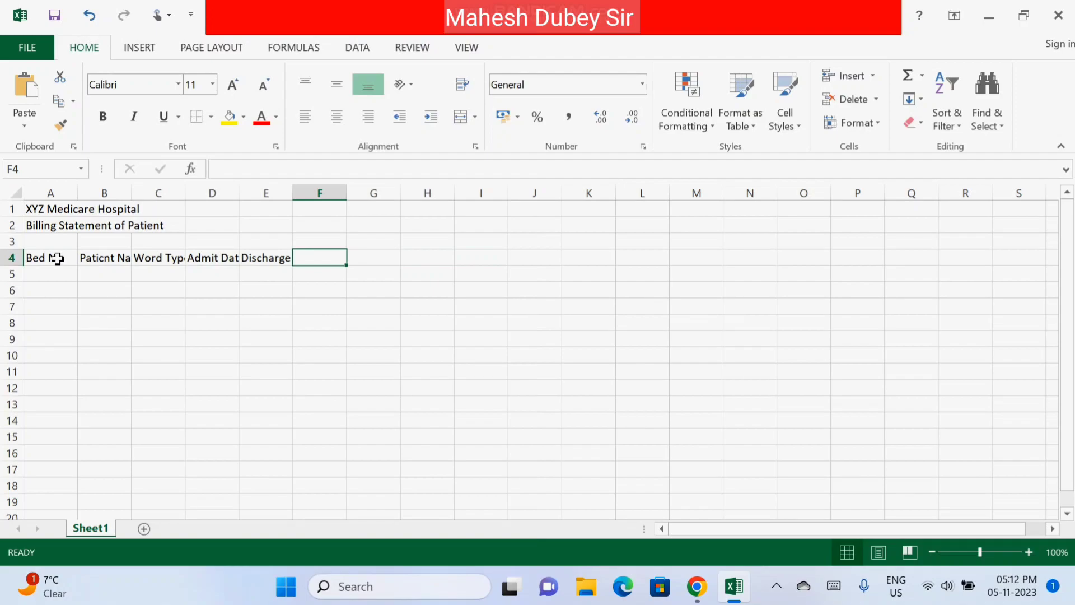
Add the 'Days', 'Ward' and 'Medicin Amount' headings, ending in H4.
type("No")
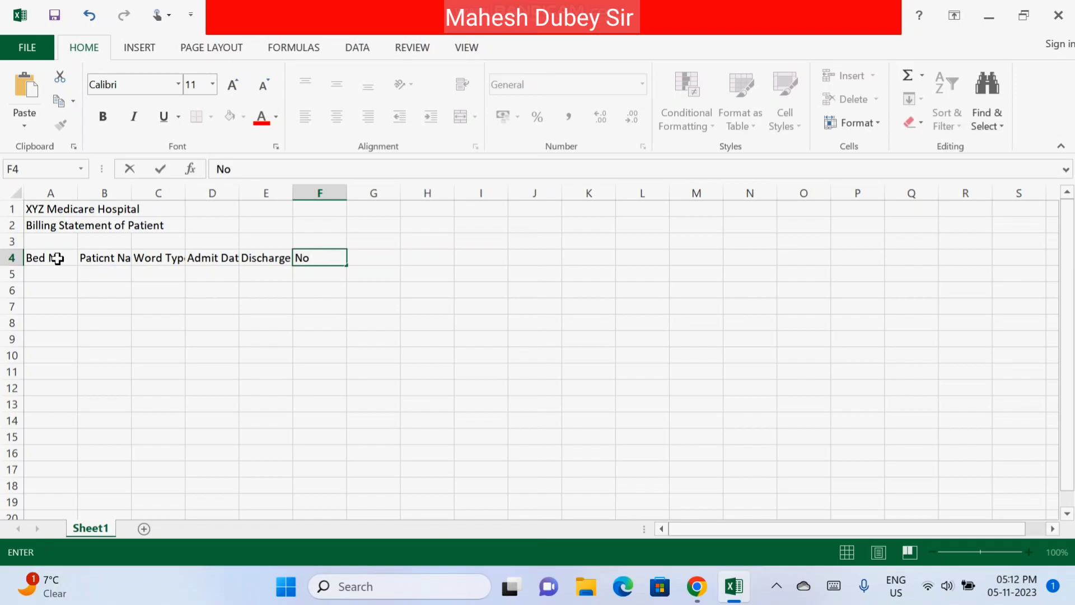
type(".")
key("BackSpace")
key("BackSpace")
key("BackSpace")
type("D")
type("ay")
type("s")
type("2")
key("BackSpace")
key("Tab")
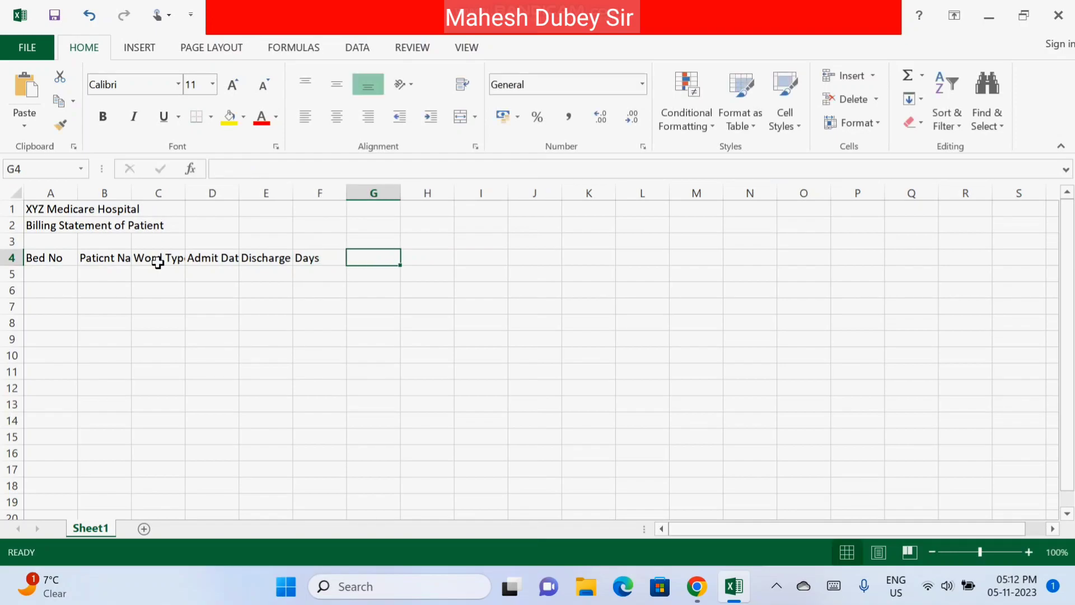
type("W")
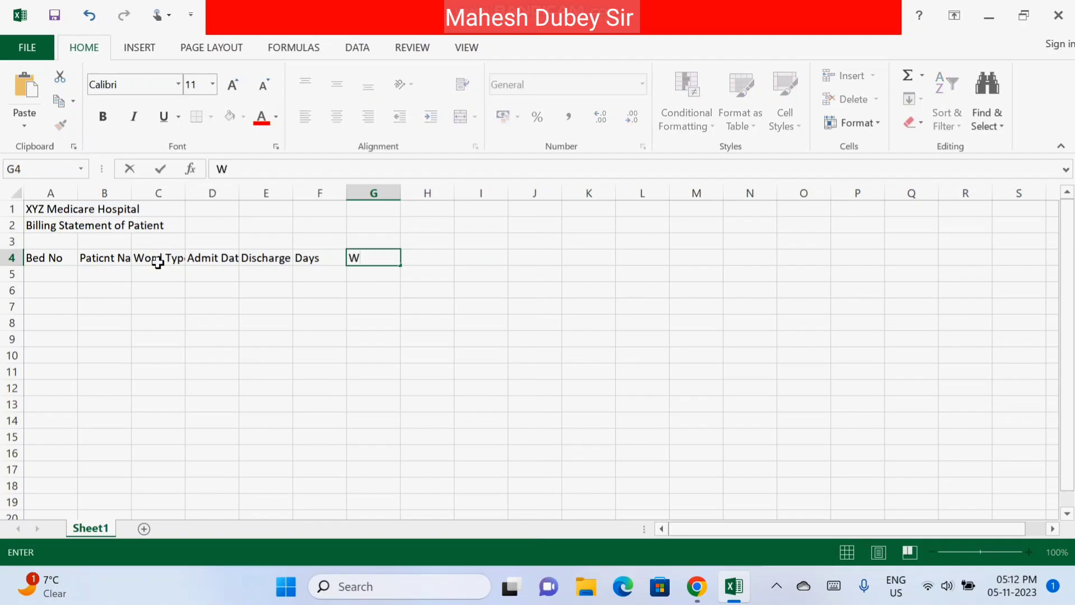
type("o")
key("BackSpace")
type("ar")
type("d")
key("Tab")
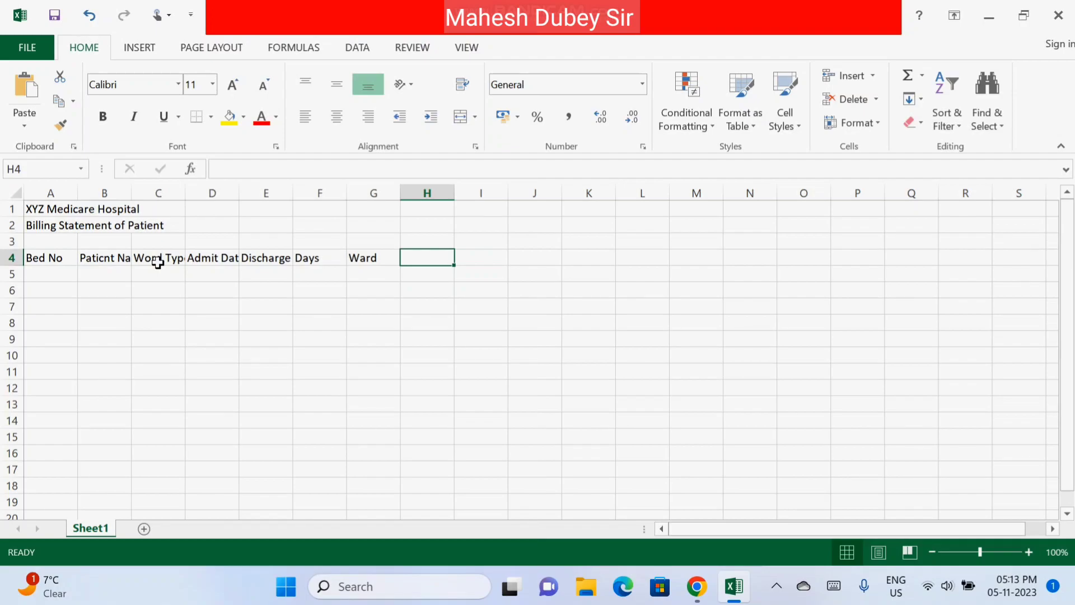
type("Me")
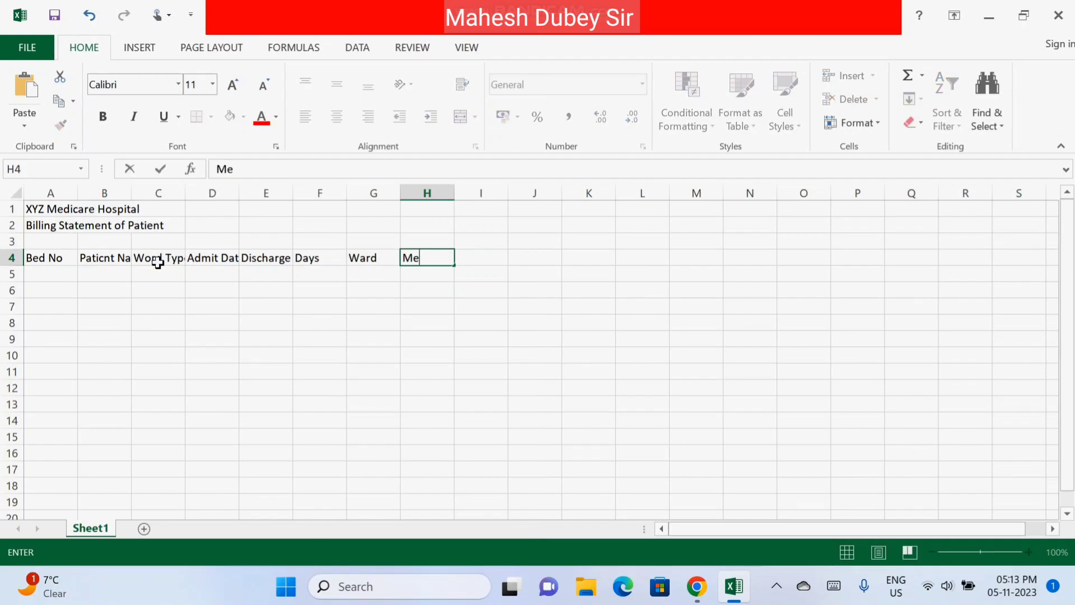
type("di")
type("cin")
type(" Amo")
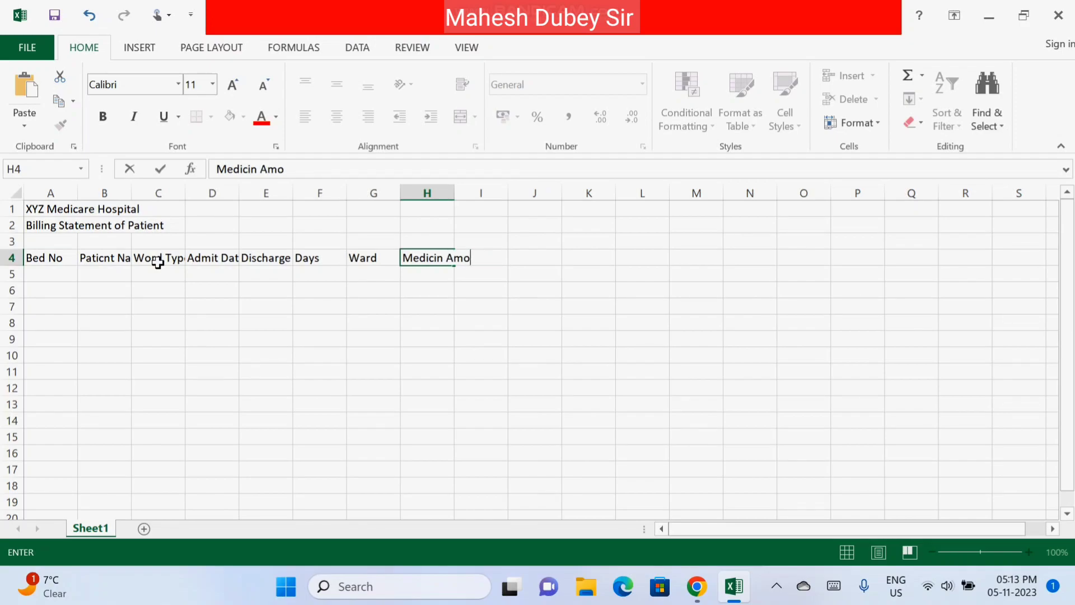
type("unt")
key("Tab")
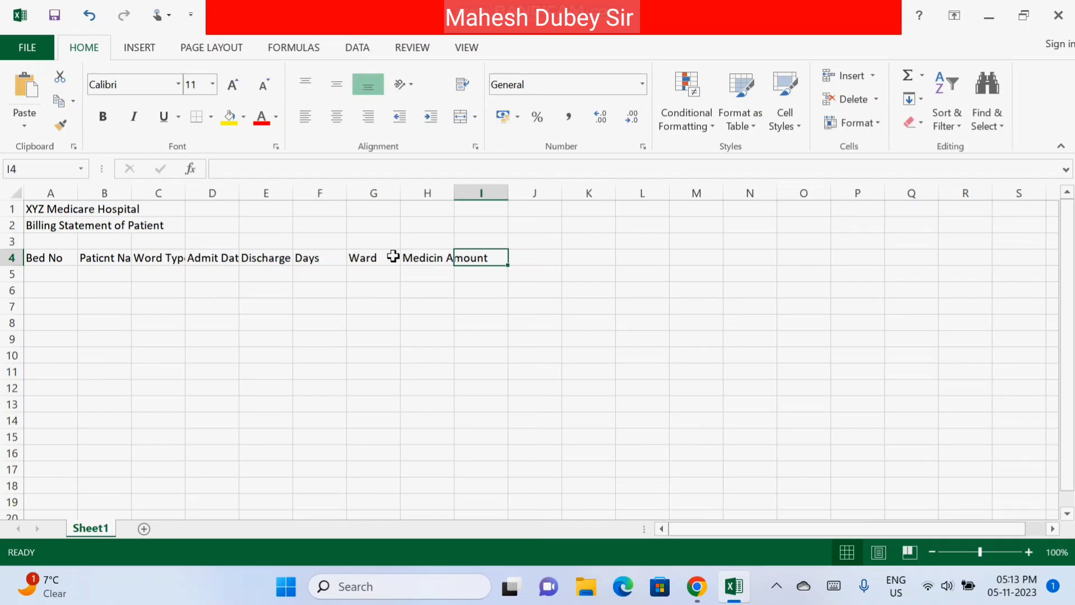
Add the 'Doctor Fee', 'Amount' and 'Discount' headings in I4 to K4.
left_click(393, 256)
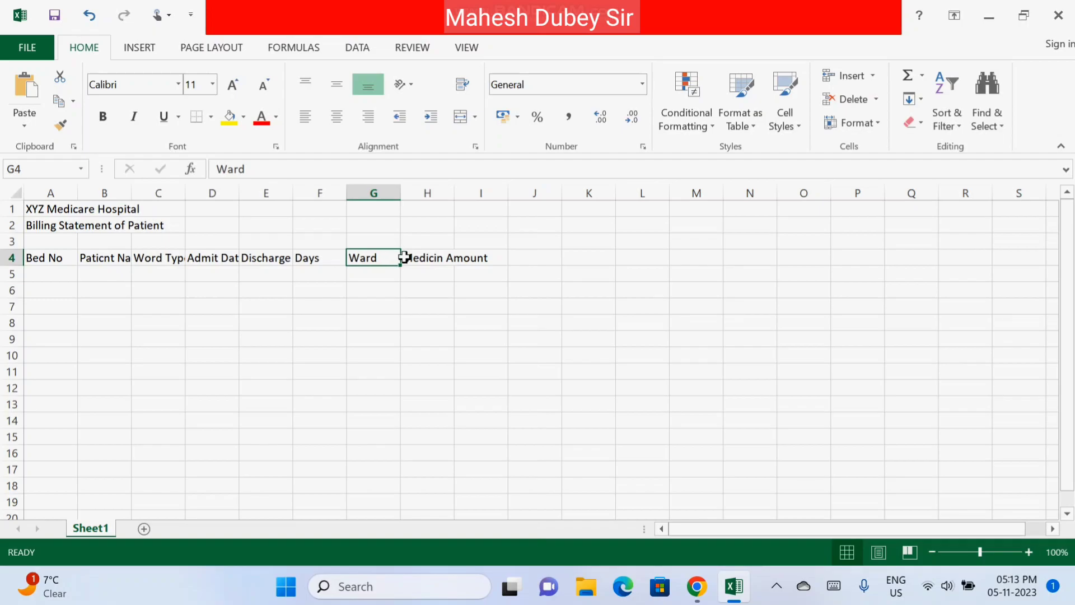
left_click(424, 259)
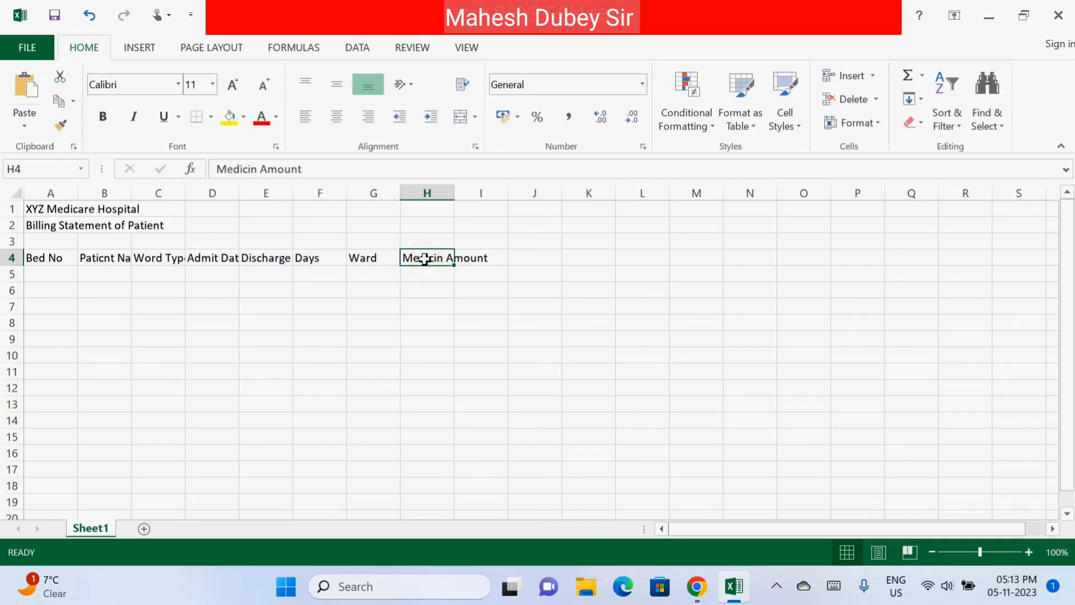
left_click(486, 257)
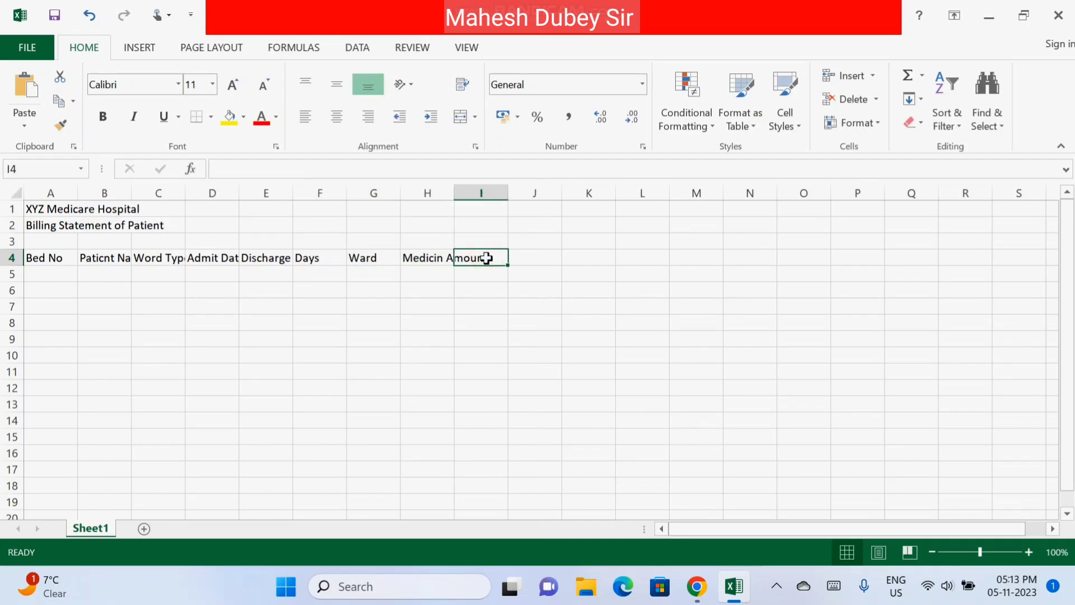
type("Do")
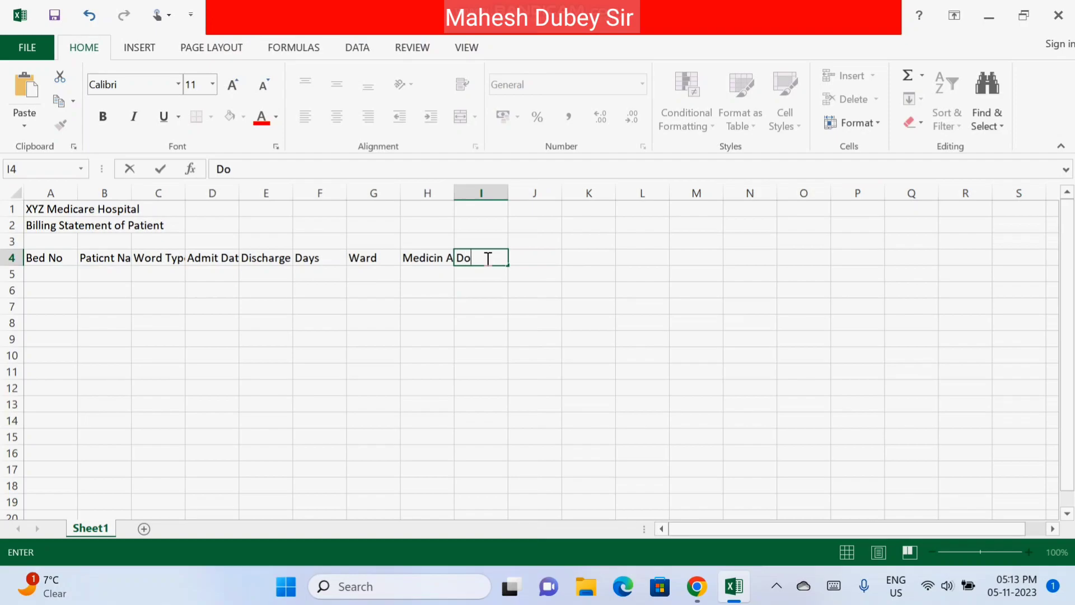
type("ct")
type("or")
type(" Fe")
type("e")
key("Tab")
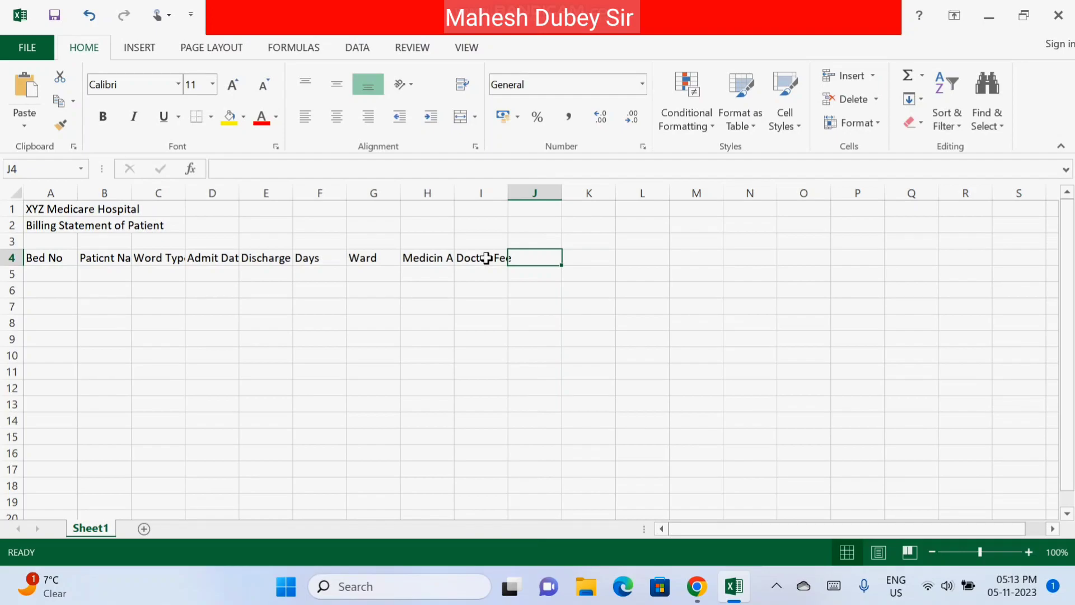
type("Am")
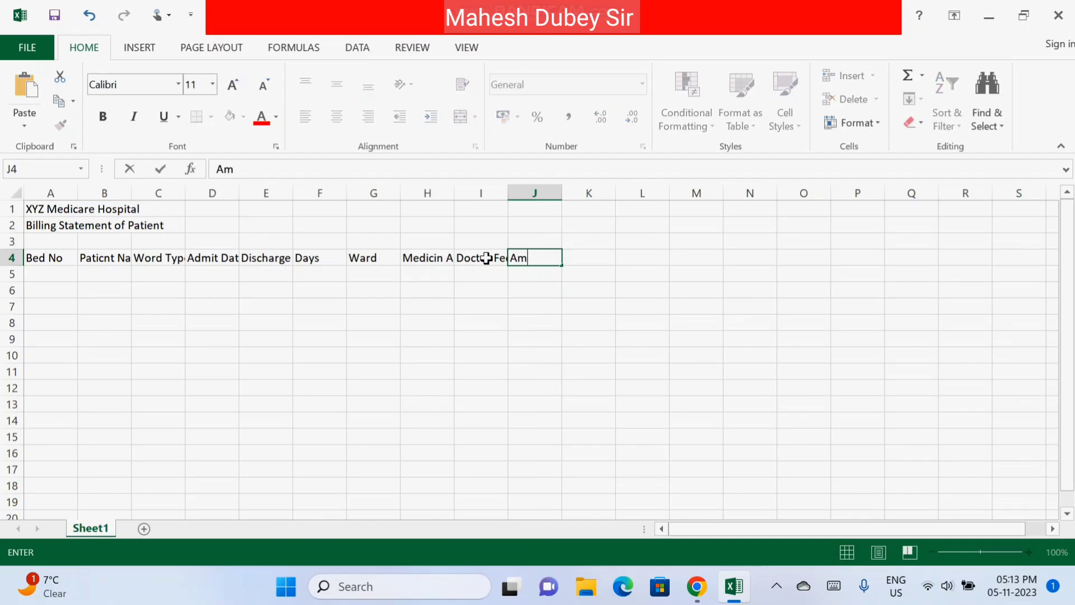
type("ount")
key("Tab")
type("Di")
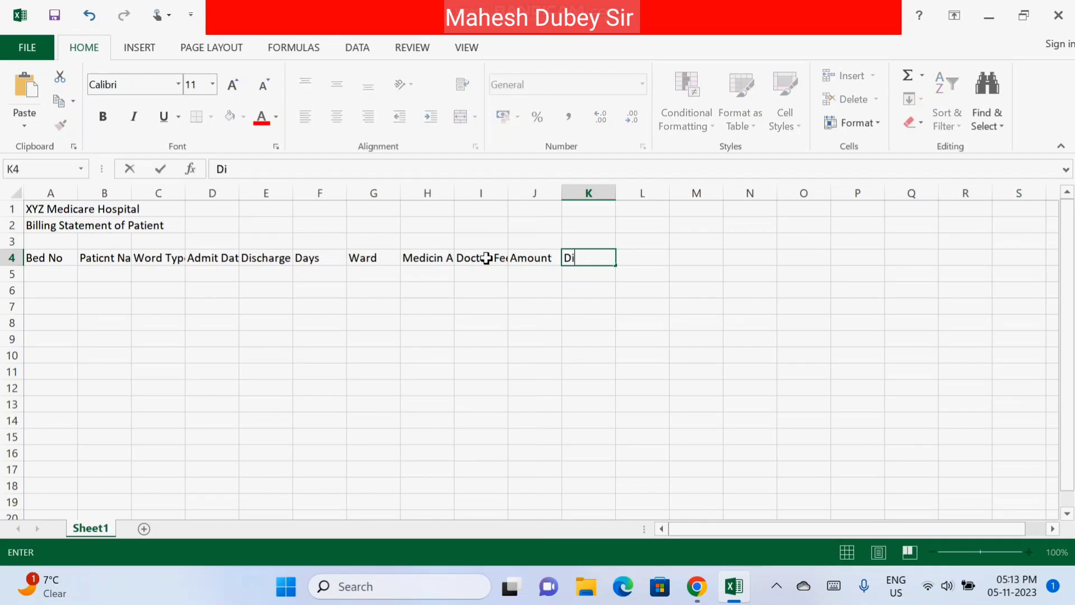
type("scoun")
type("t")
key("Return")
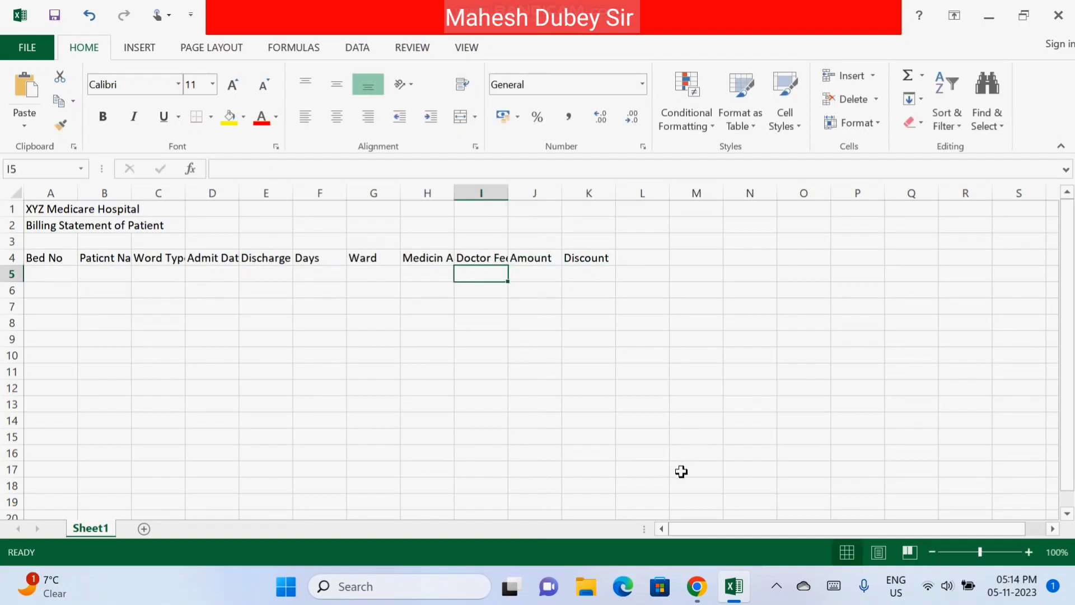
Insert a new column before Bed No and head it 'Sr' in A4.
key("Left")
key("Left")
key("Left")
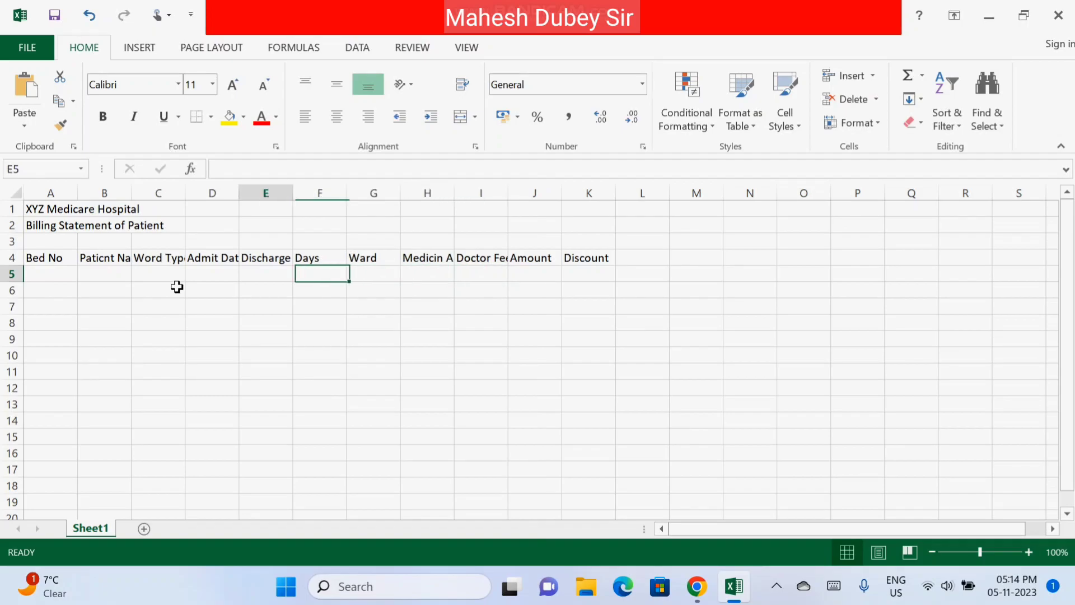
key("Left")
key("Left")
key("Left")
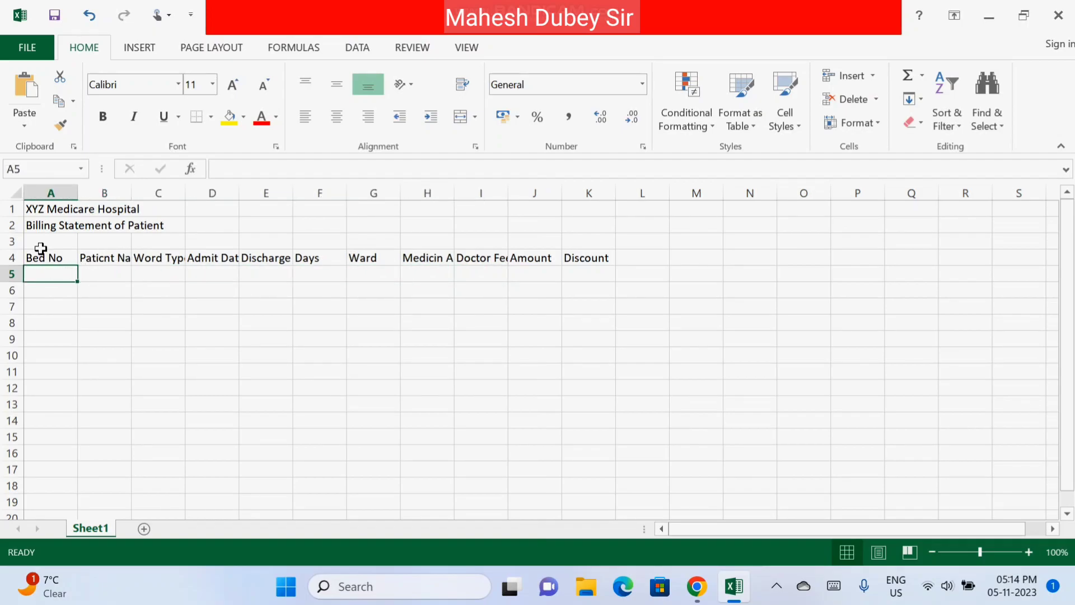
left_click(42, 194)
right_click(43, 194)
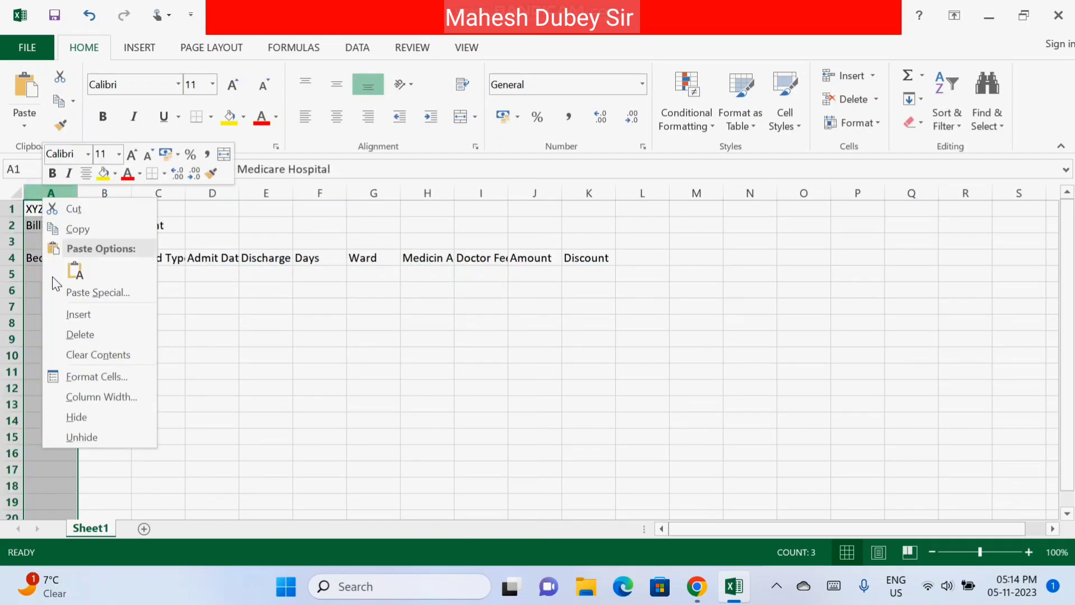
left_click(82, 317)
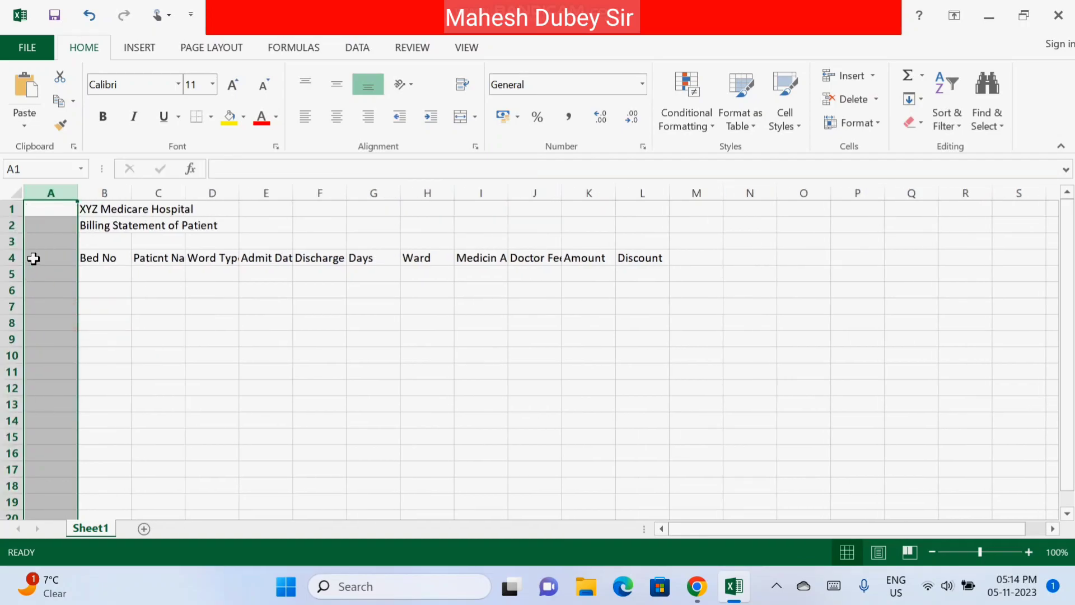
left_click(34, 259)
type("Sr")
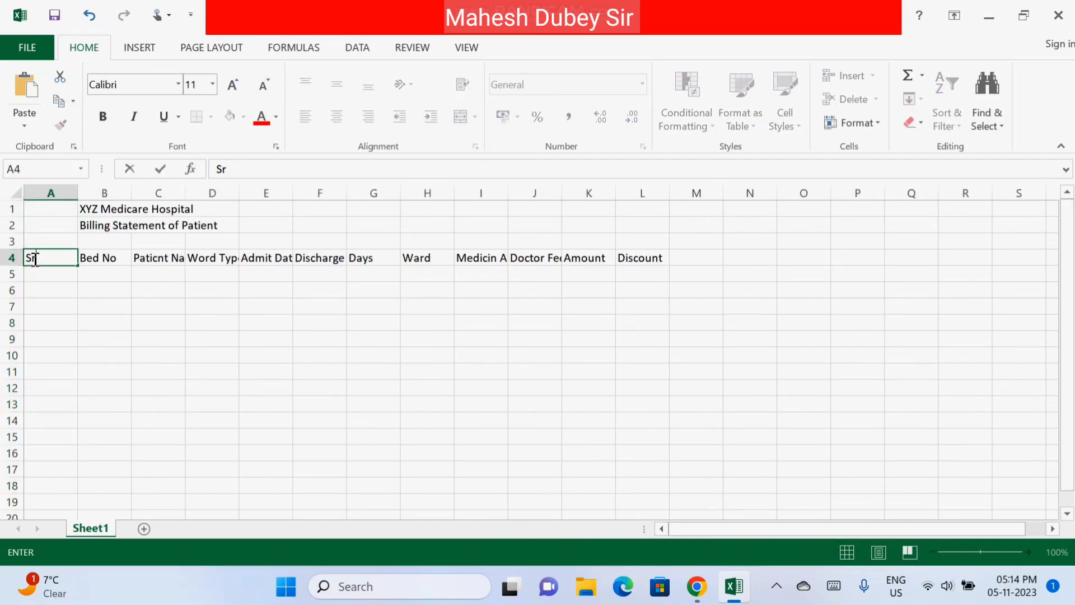
key("Tab")
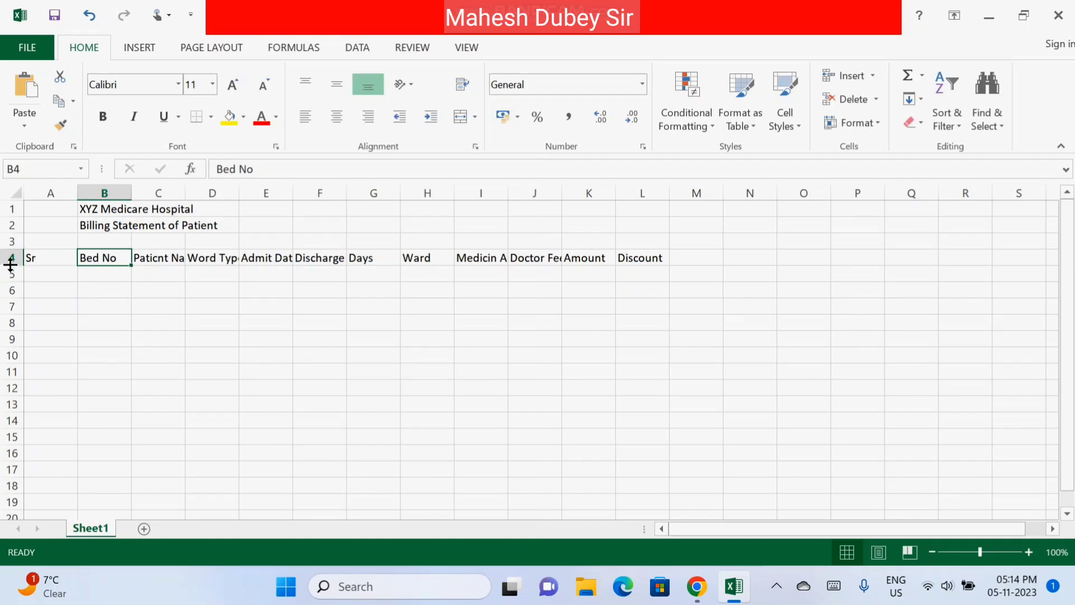
Merge and centre the hospital title in A1:L1 and the subtitle in A2:L2.
mouse_move(92, 208)
left_mouse_down()
mouse_move(59, 207)
mouse_move(101, 230)
mouse_move(41, 220)
mouse_move(628, 206)
left_mouse_up()
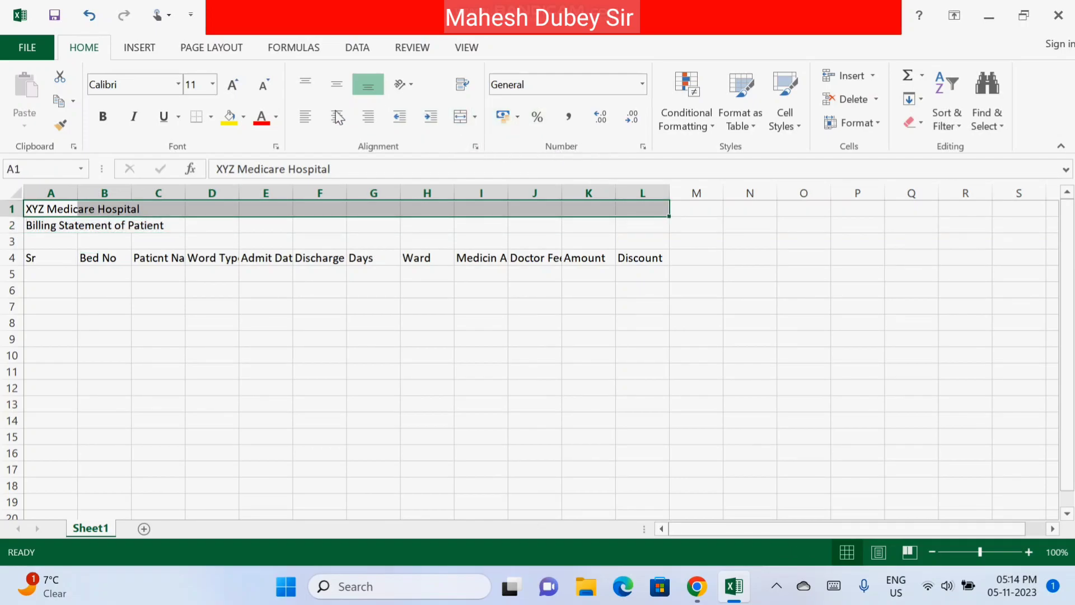
left_click(461, 118)
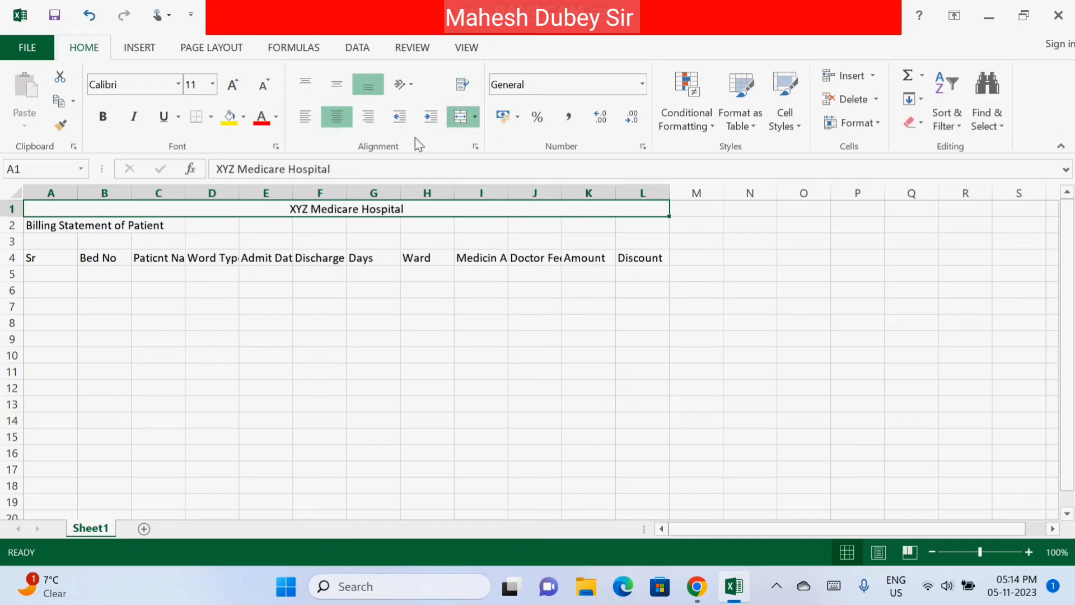
left_click_drag(53, 224, 629, 230)
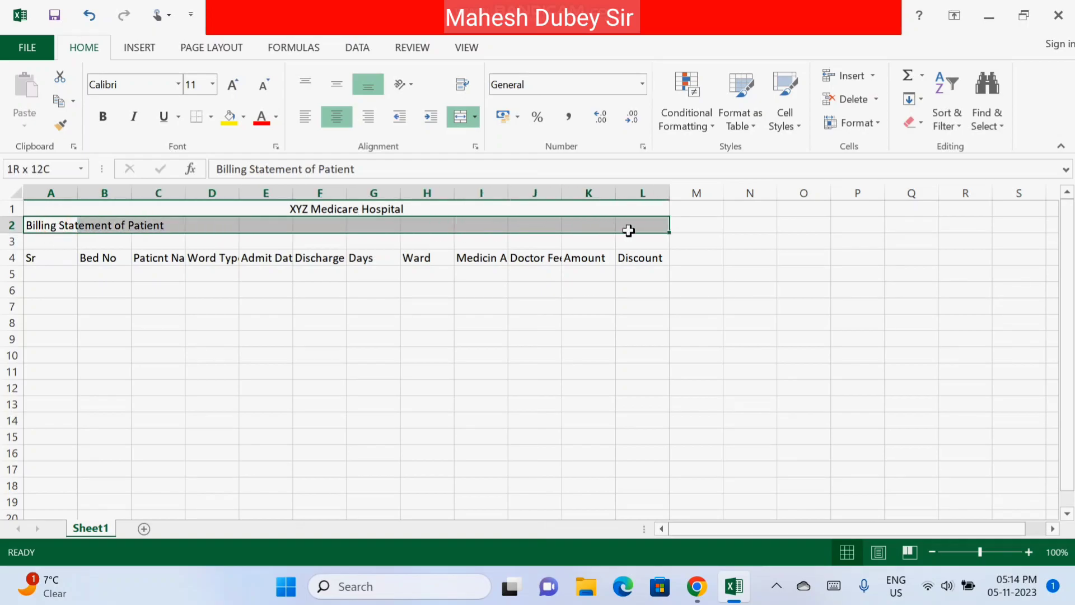
left_click(460, 118)
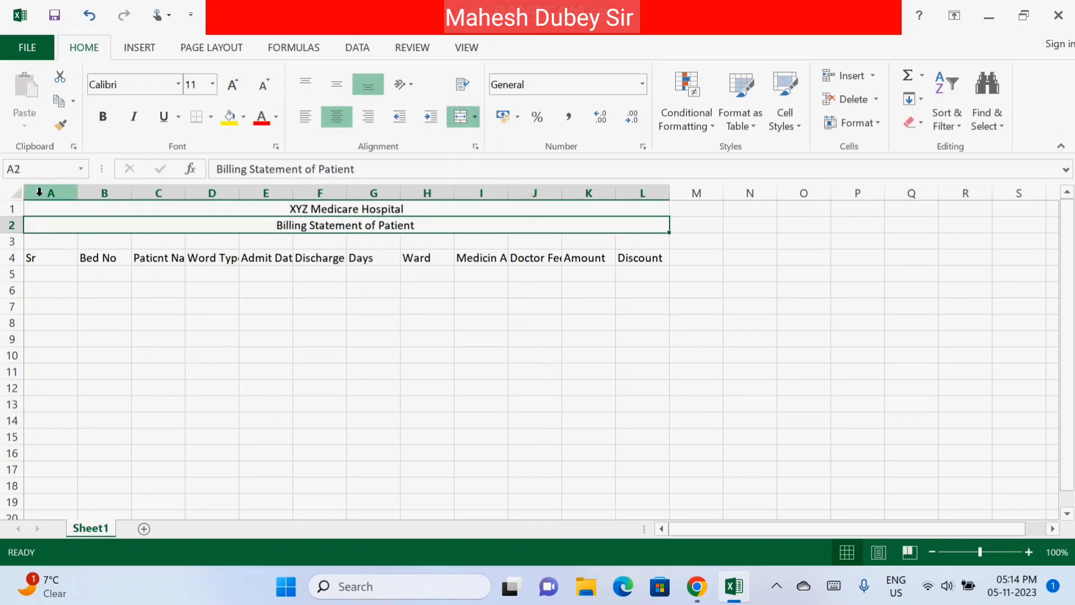
left_click(85, 208)
left_click_drag(85, 208, 84, 221)
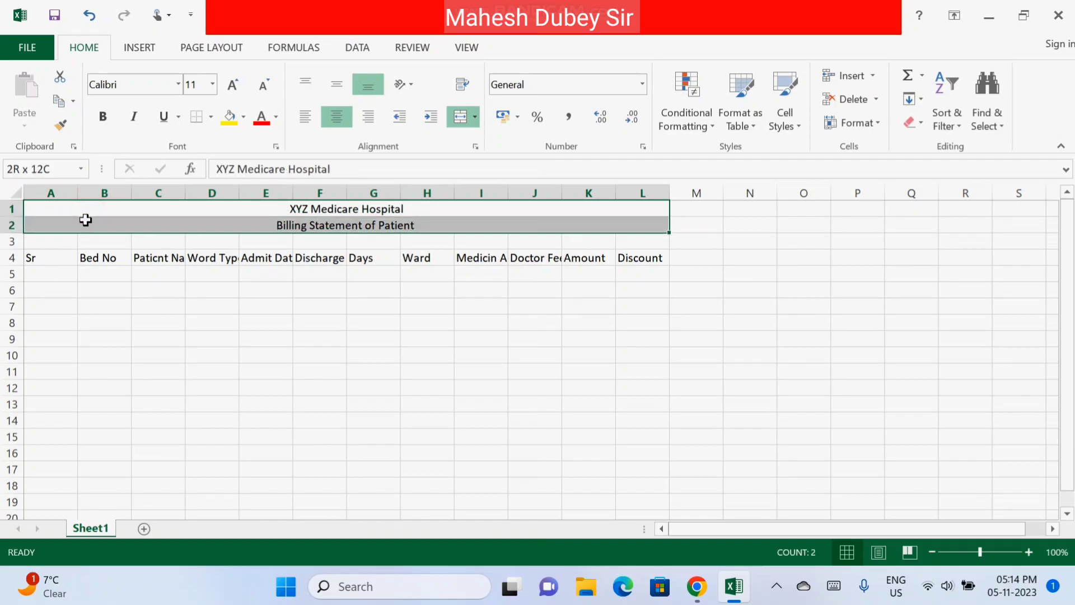
Enlarge the hospital title to 16 pt and set the subtitle to 14 pt.
left_click(230, 86)
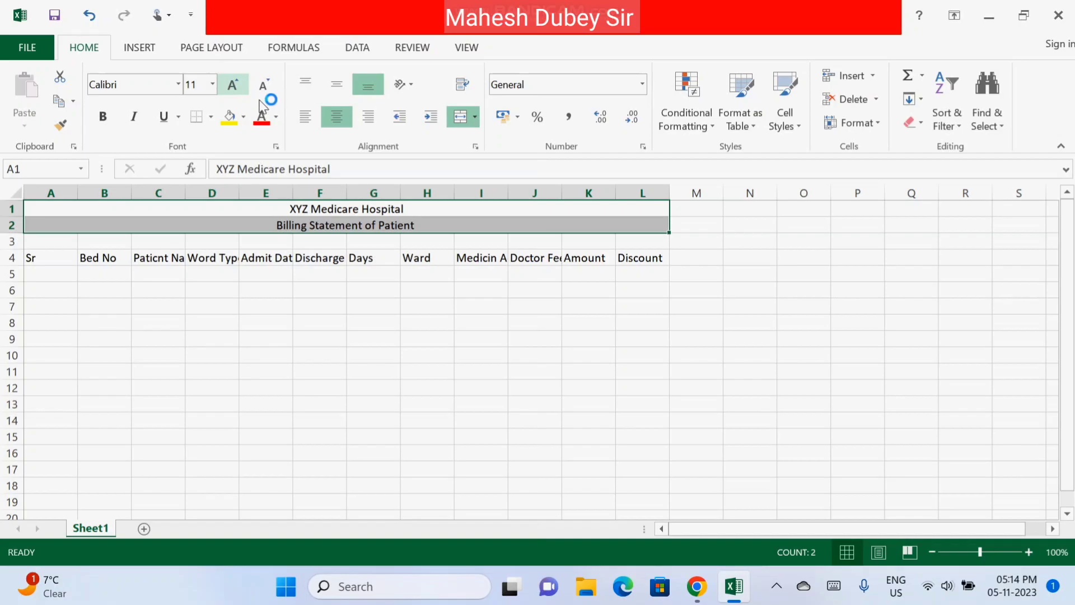
left_click(232, 87)
left_click(232, 87)
left_click(231, 87)
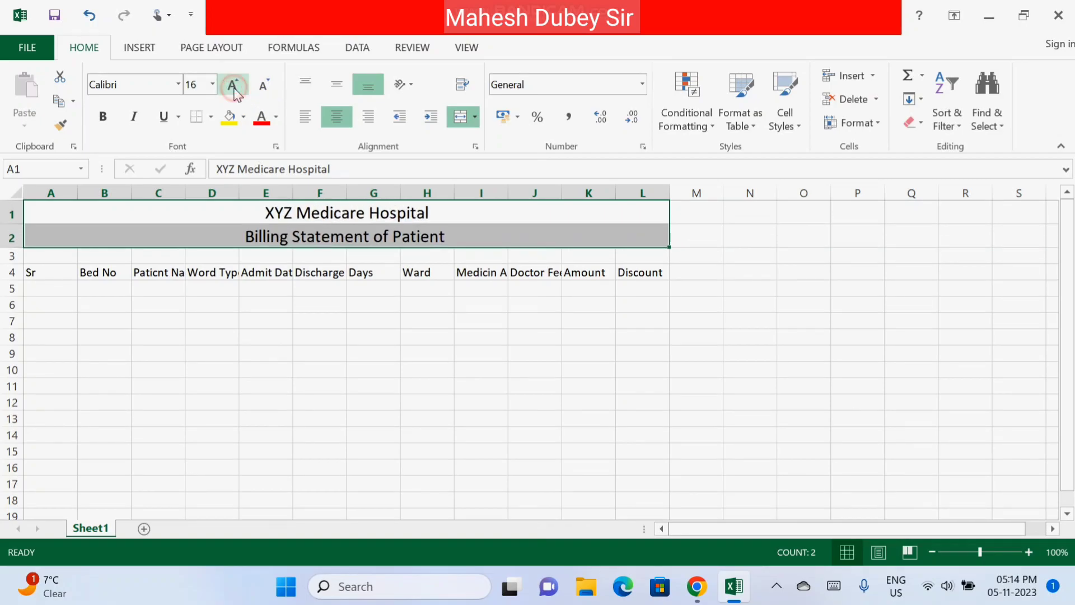
left_click(271, 243)
left_click(264, 85)
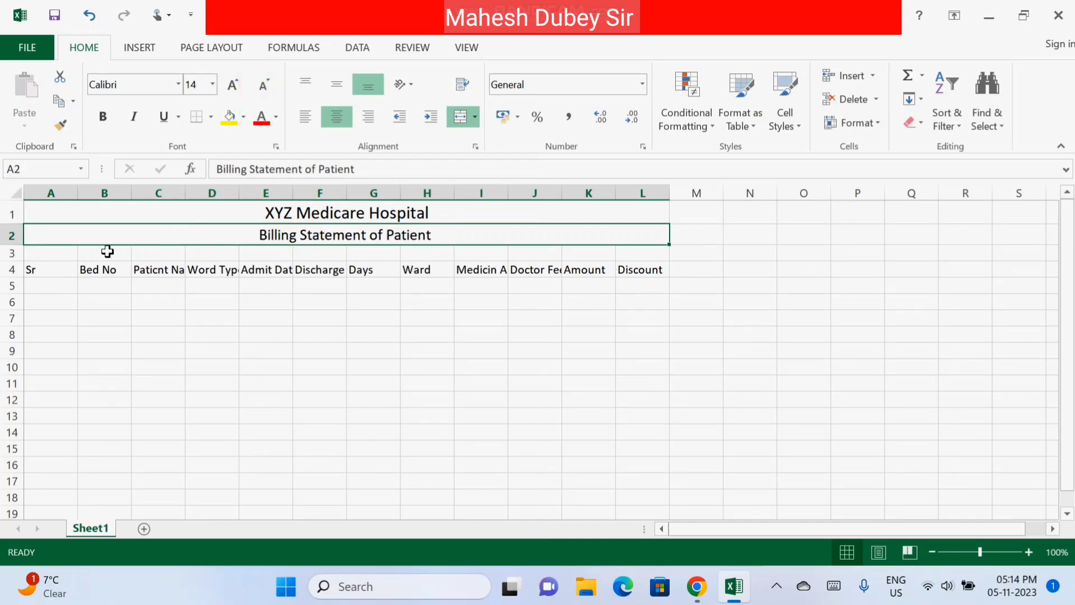
Set the row 4 headings A4:L4 to 13 pt font size.
mouse_move(31, 270)
left_mouse_down()
mouse_move(605, 281)
mouse_move(652, 270)
left_mouse_up()
left_click(234, 86)
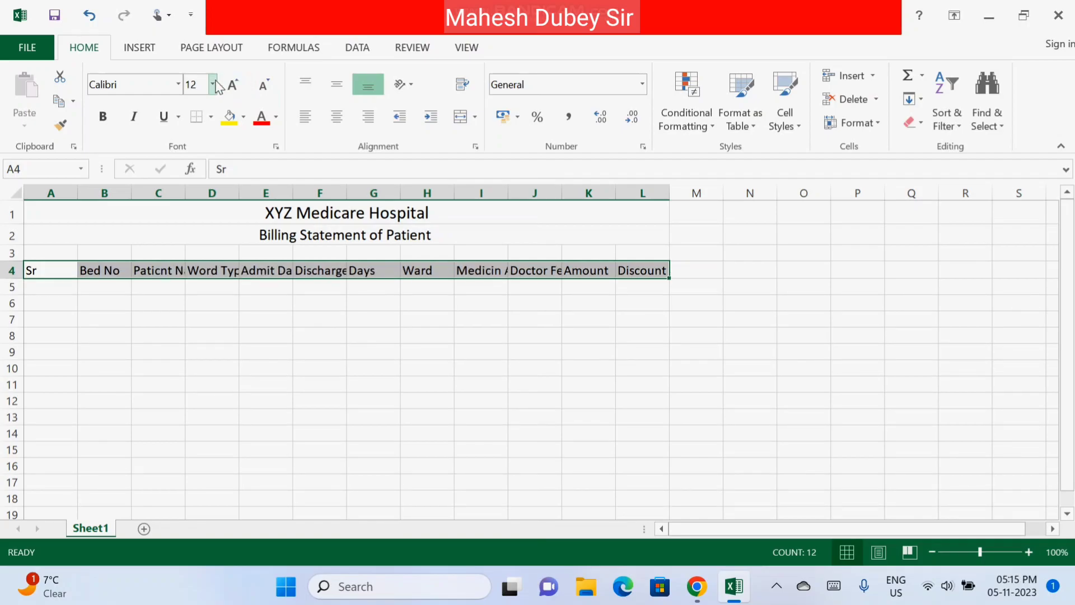
left_click(194, 85)
type("1")
type("3")
key("Return")
left_click_drag(52, 193, 675, 192)
AutoFit columns A–L, then fill Sr numbers 1 to 14 down A5:A18 as a series.
double_click(674, 192)
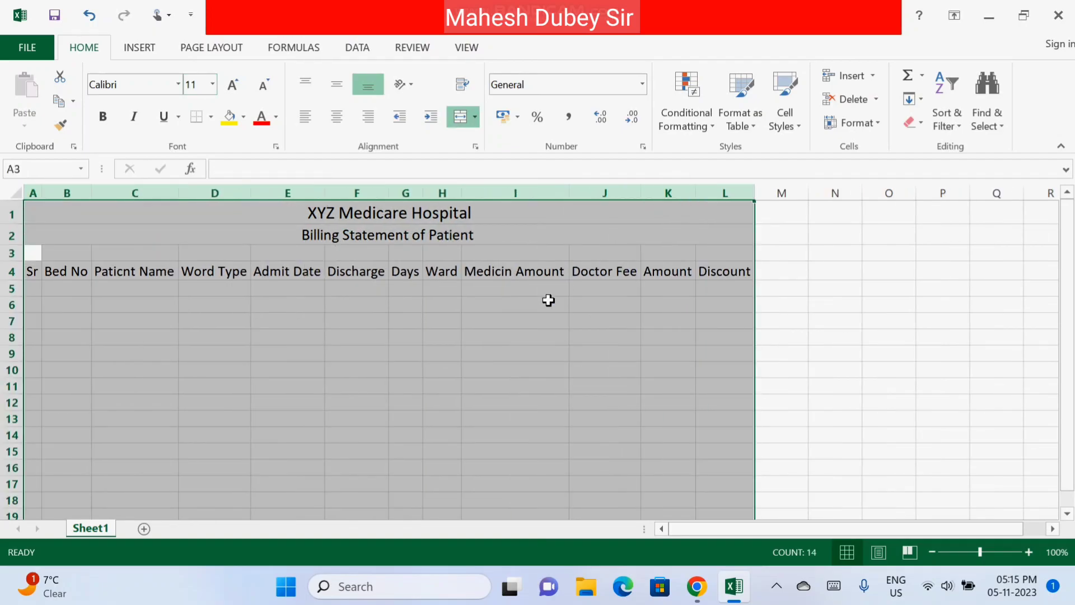
left_click(490, 332)
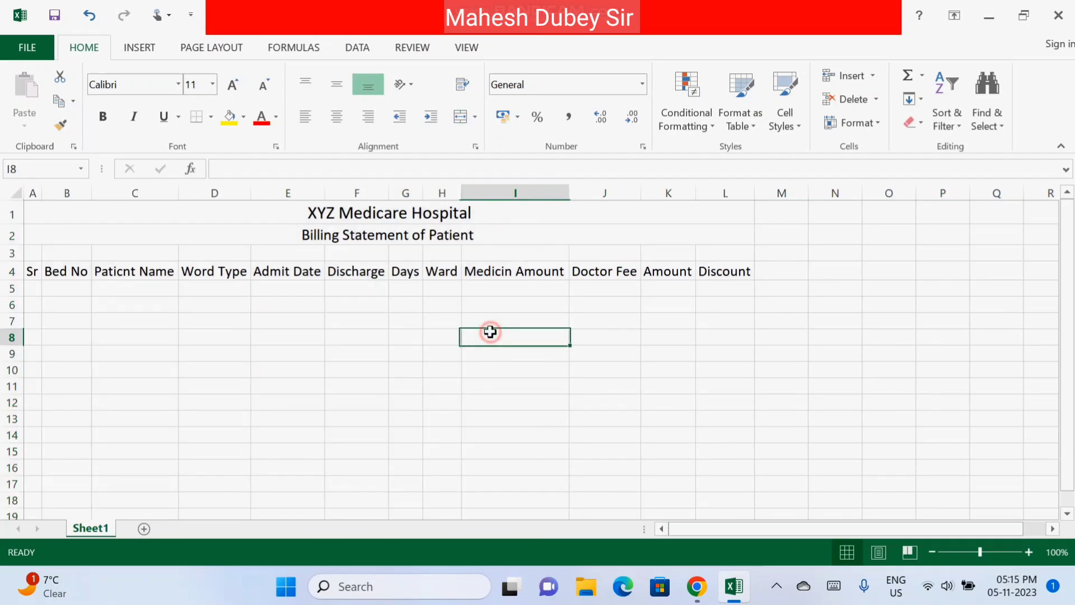
left_click(30, 289)
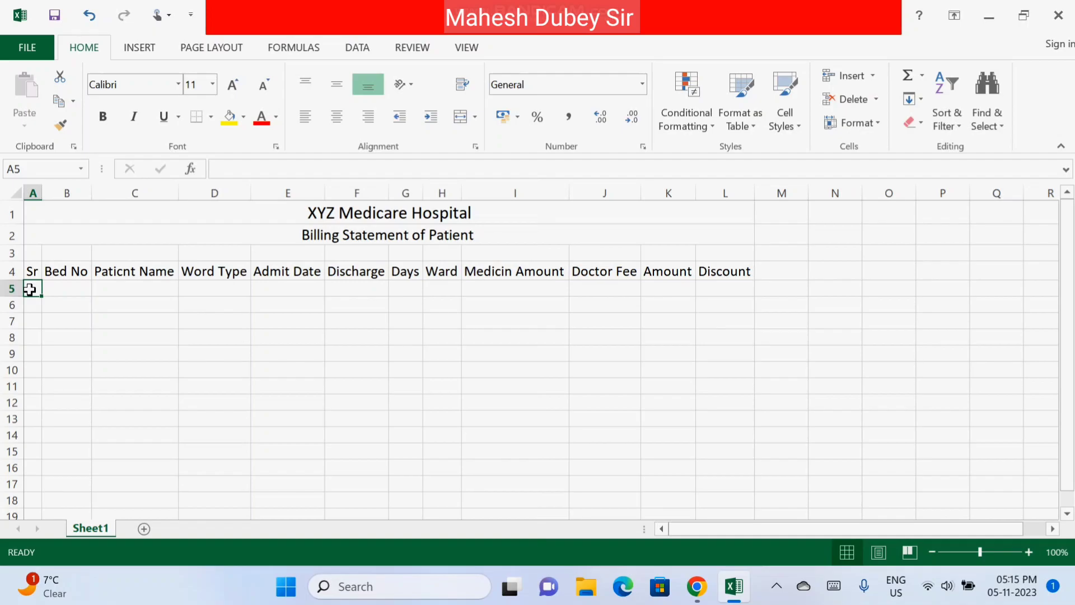
type("1")
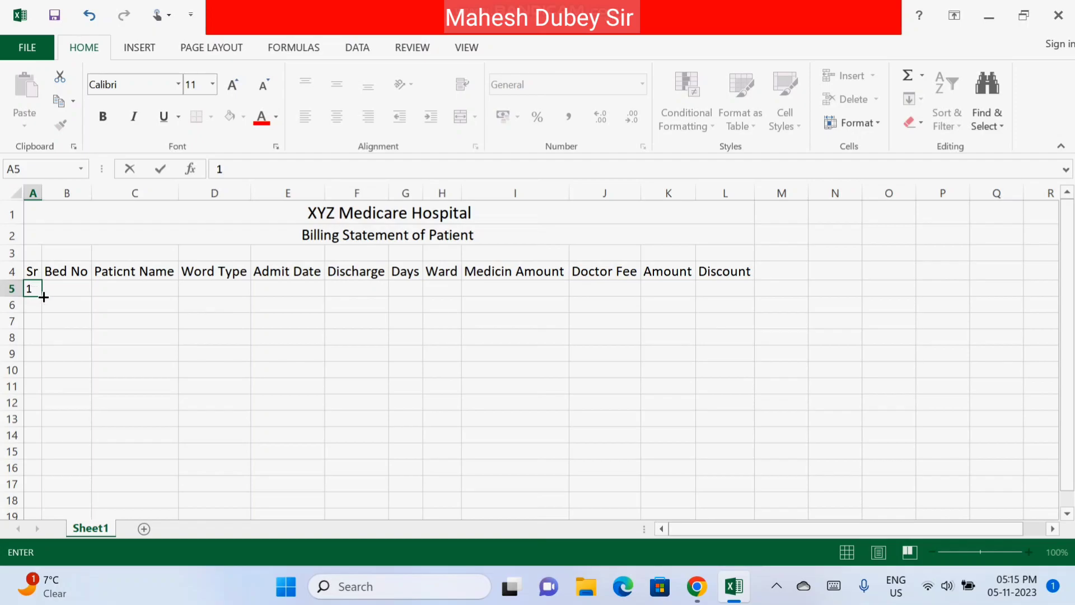
left_click_drag(44, 296, 55, 512)
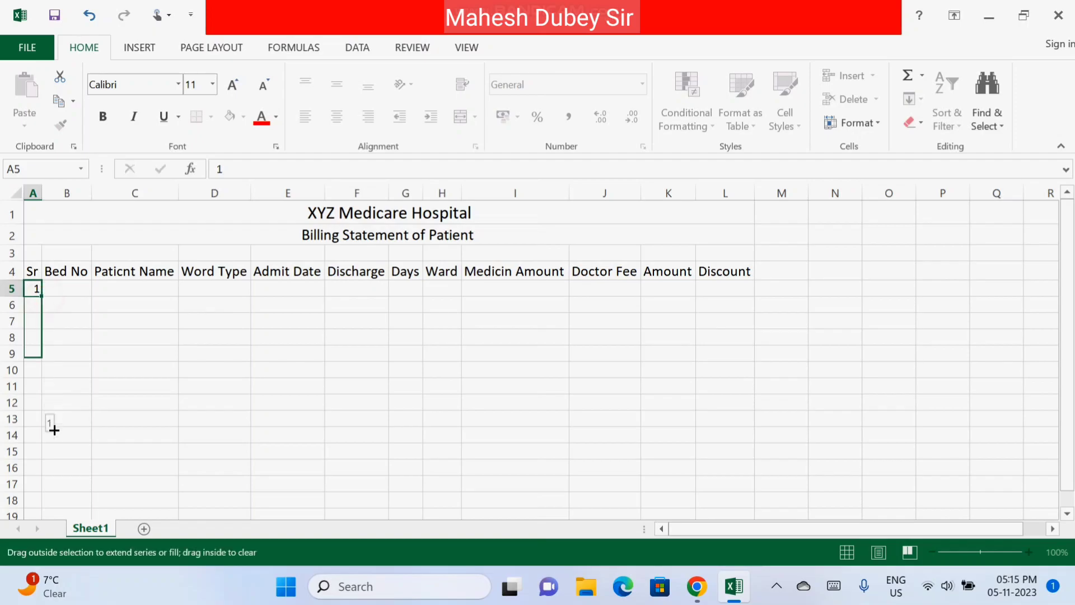
left_click(53, 500)
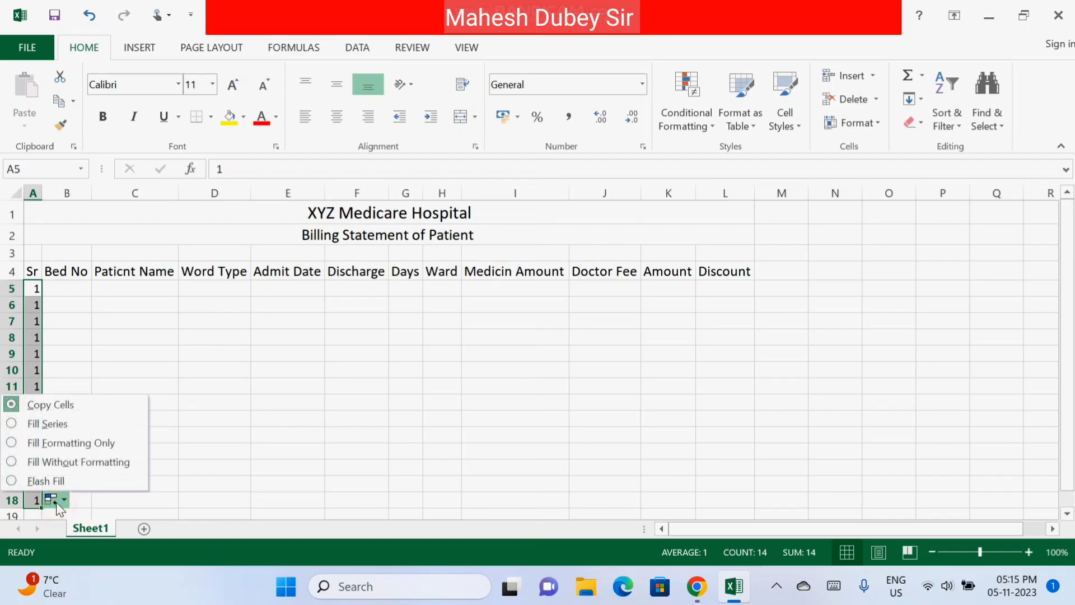
left_click(56, 424)
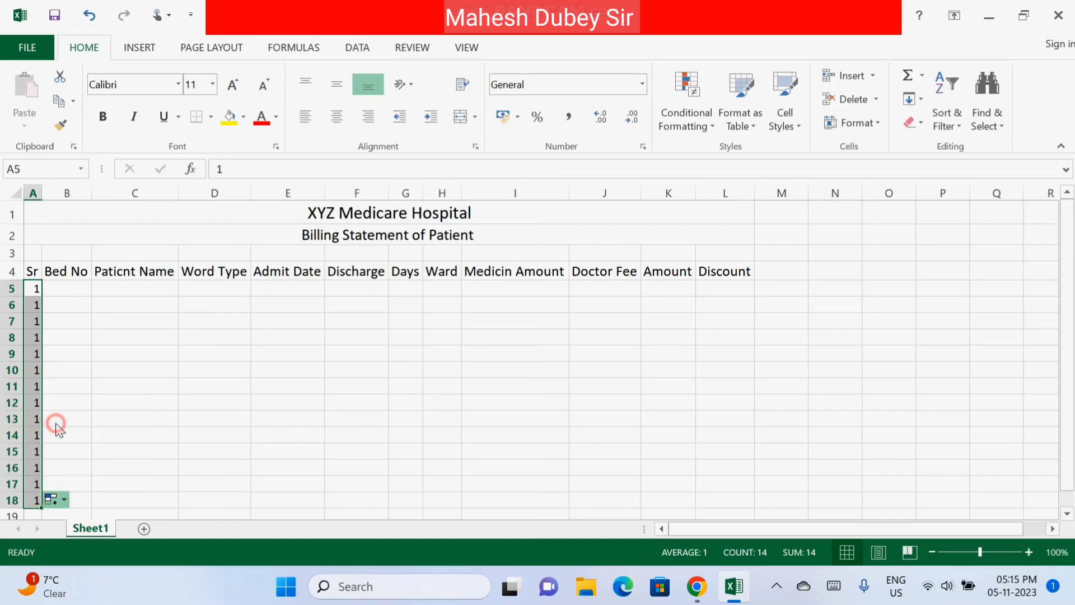
Fill bed numbers 1 to 14 down B5:B18 as a series.
left_click(65, 291)
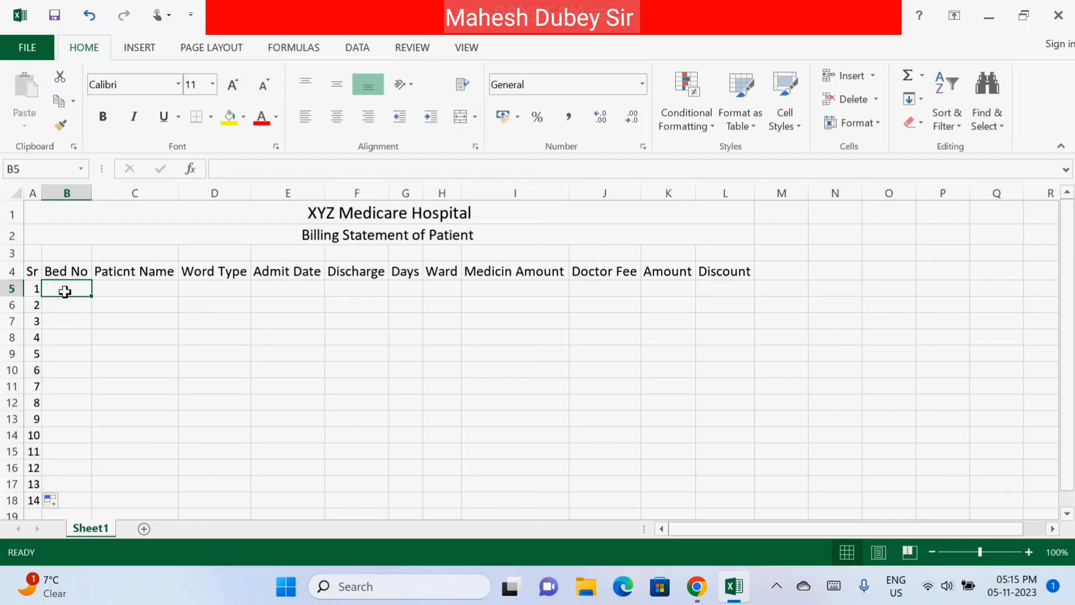
type("0")
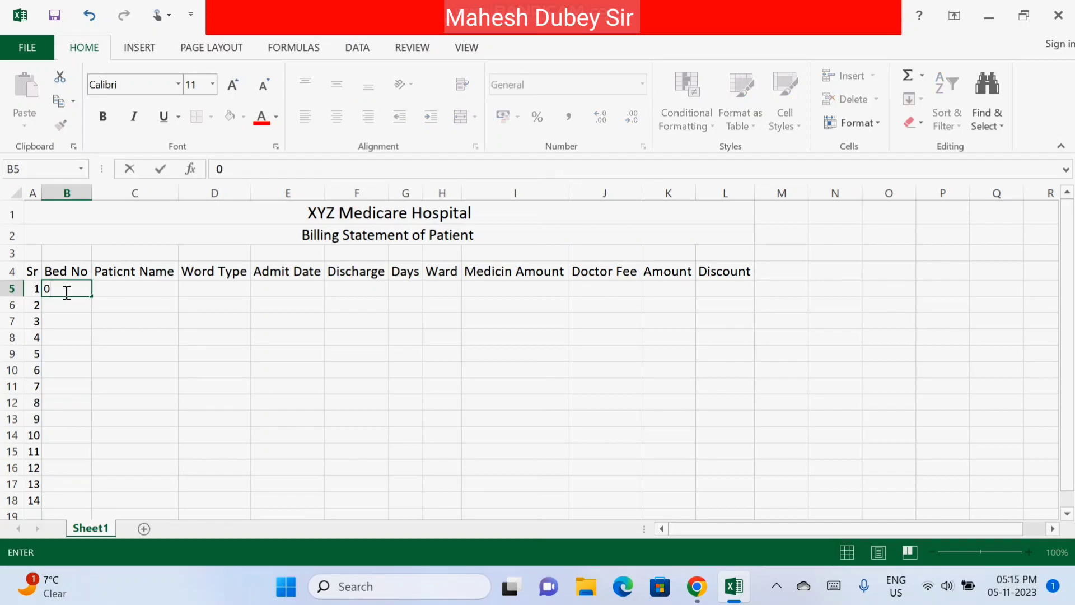
type("1")
key("Return")
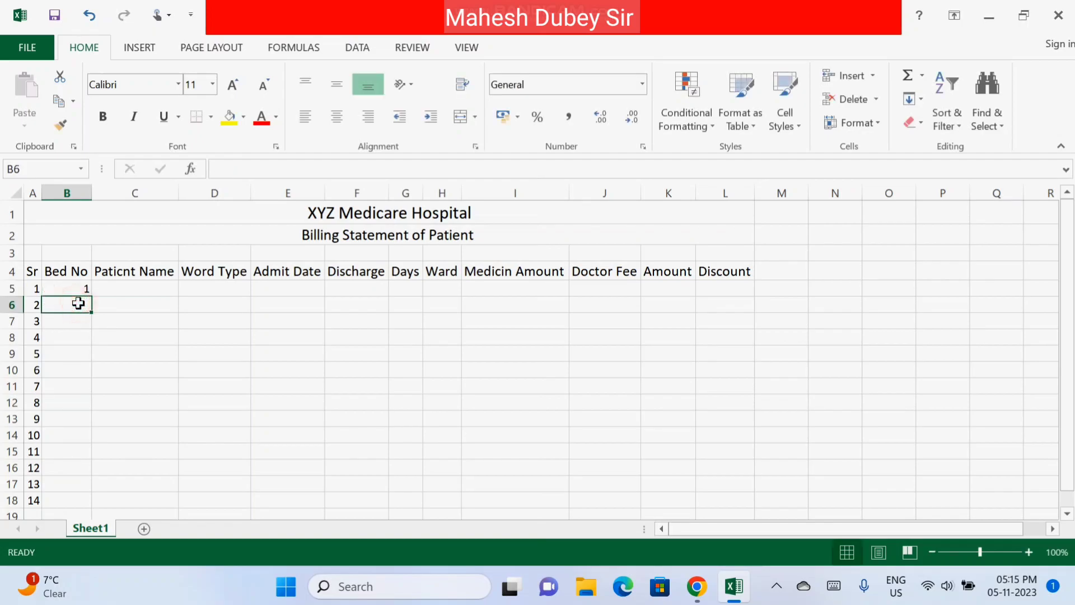
left_click(85, 291)
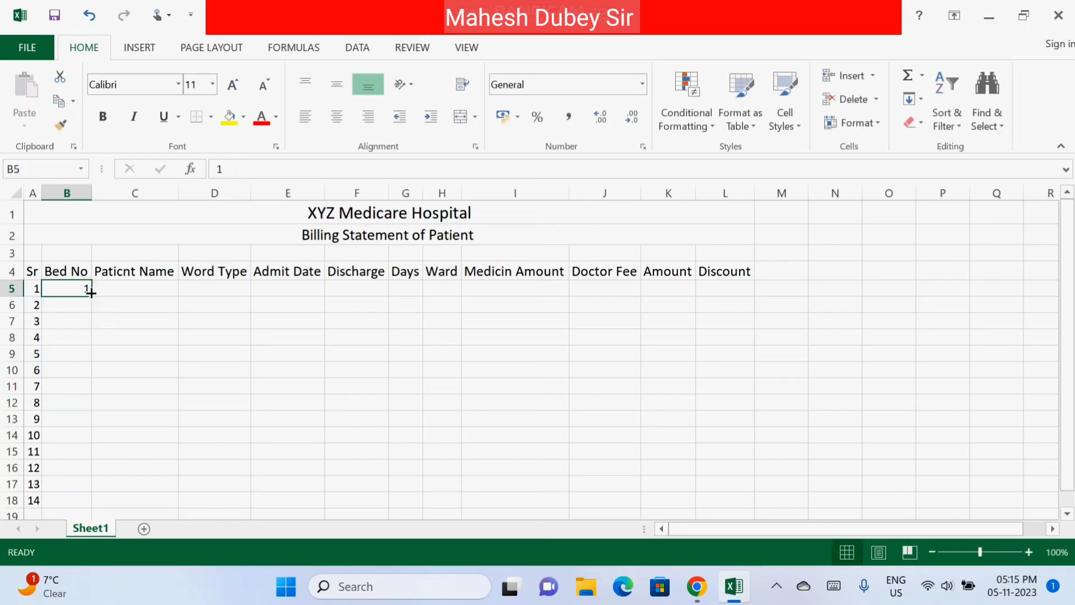
left_click_drag(91, 295, 107, 505)
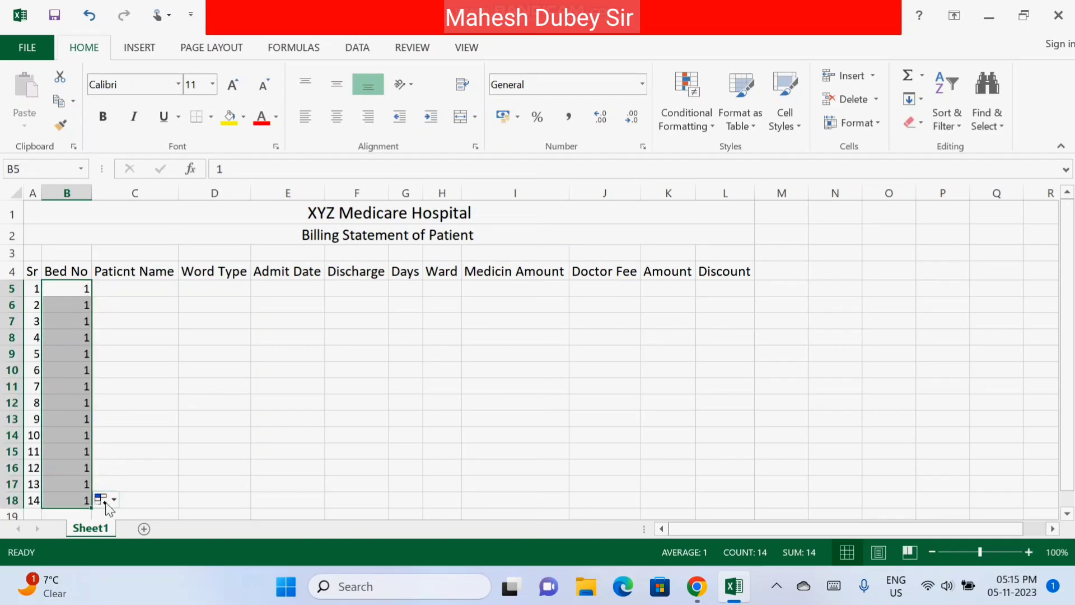
left_click(101, 499)
left_click(48, 424)
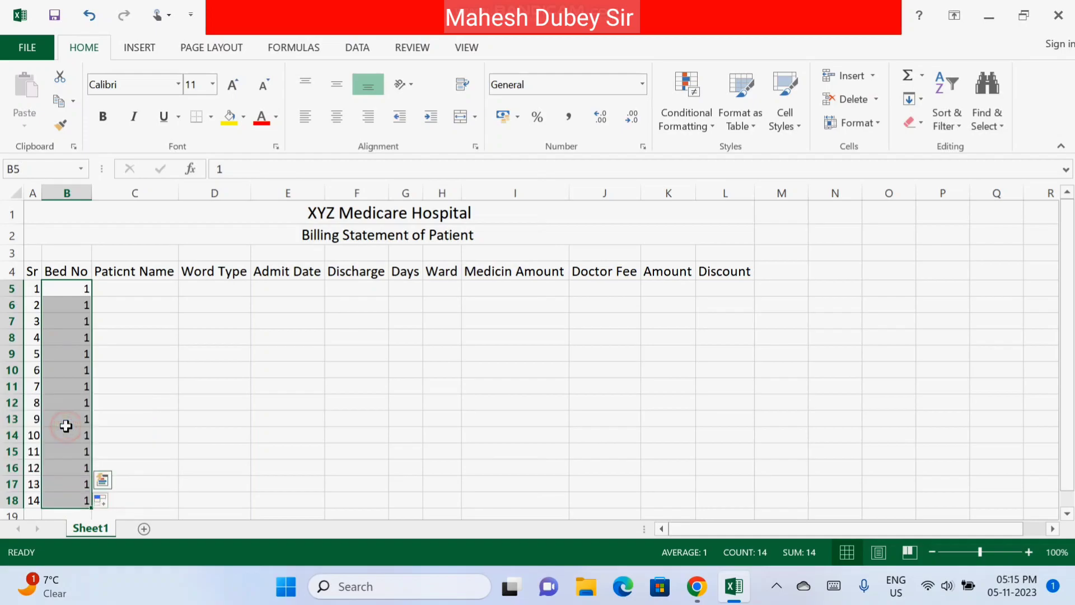
left_click(128, 295)
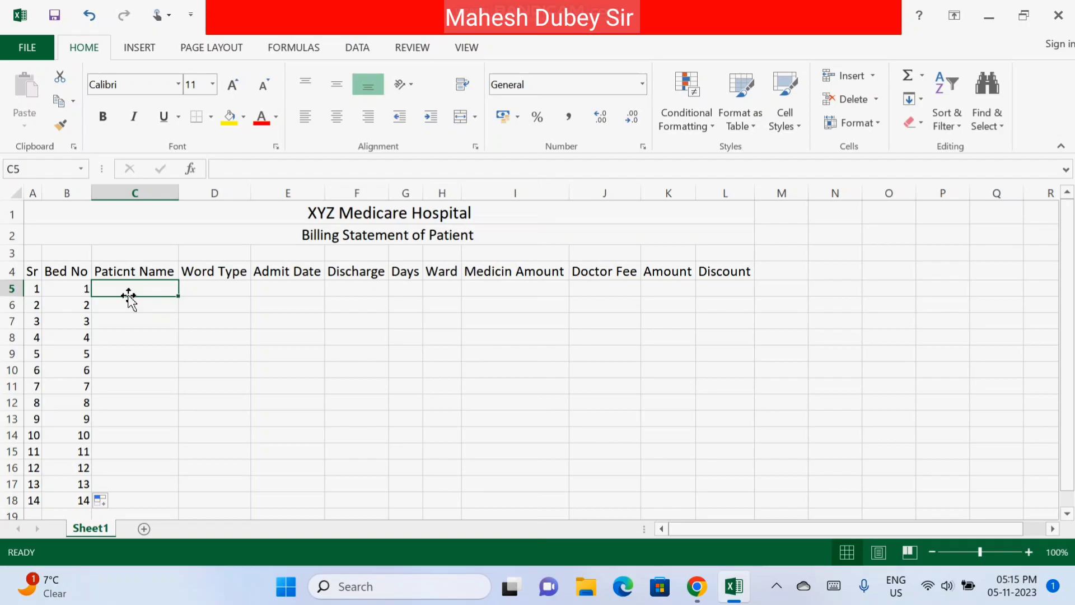
Enter the ten patients' names down the Patient Name column, C5 to C14.
type("Raj Ku")
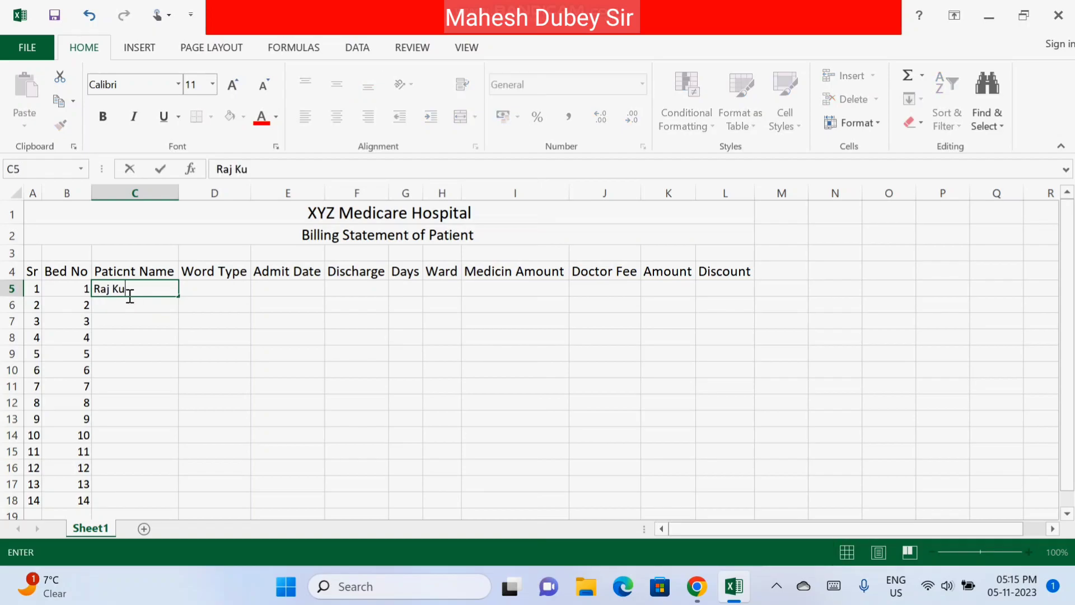
type("mar")
key("Return")
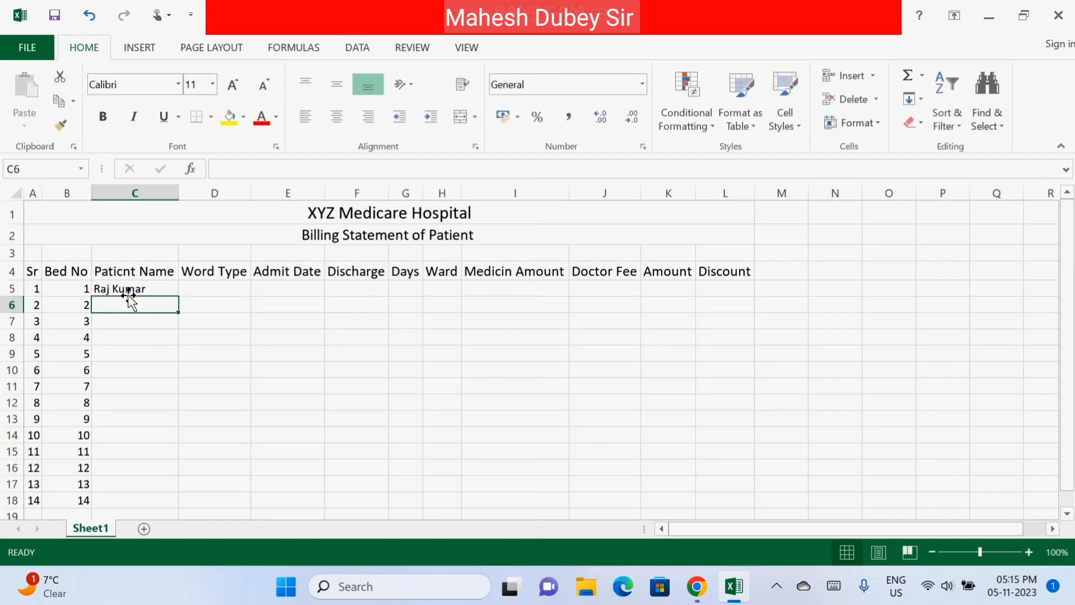
type("Ajay Kum")
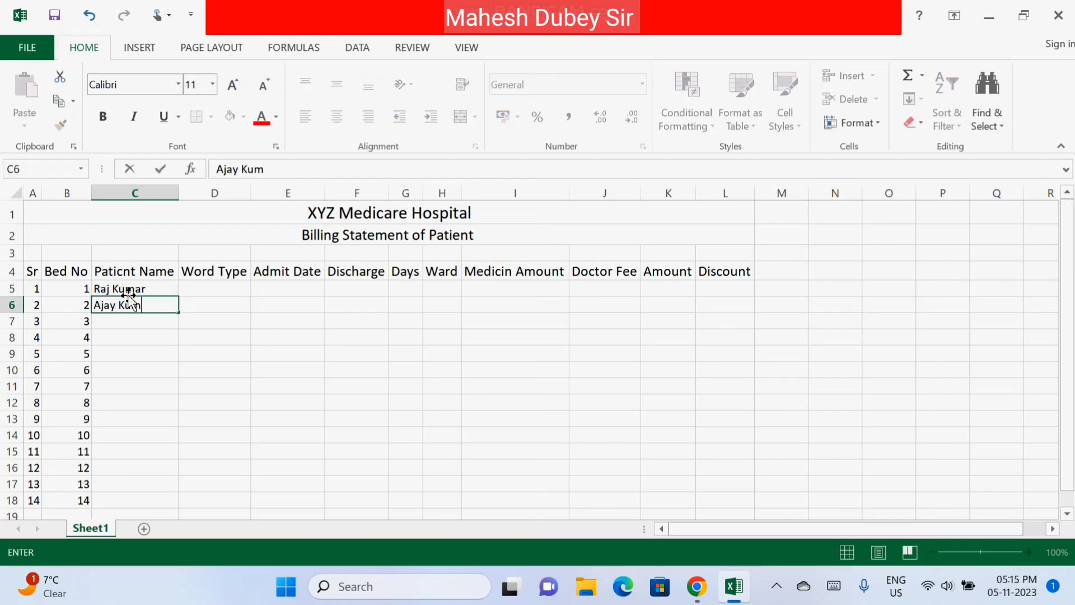
type("ar")
key("Return")
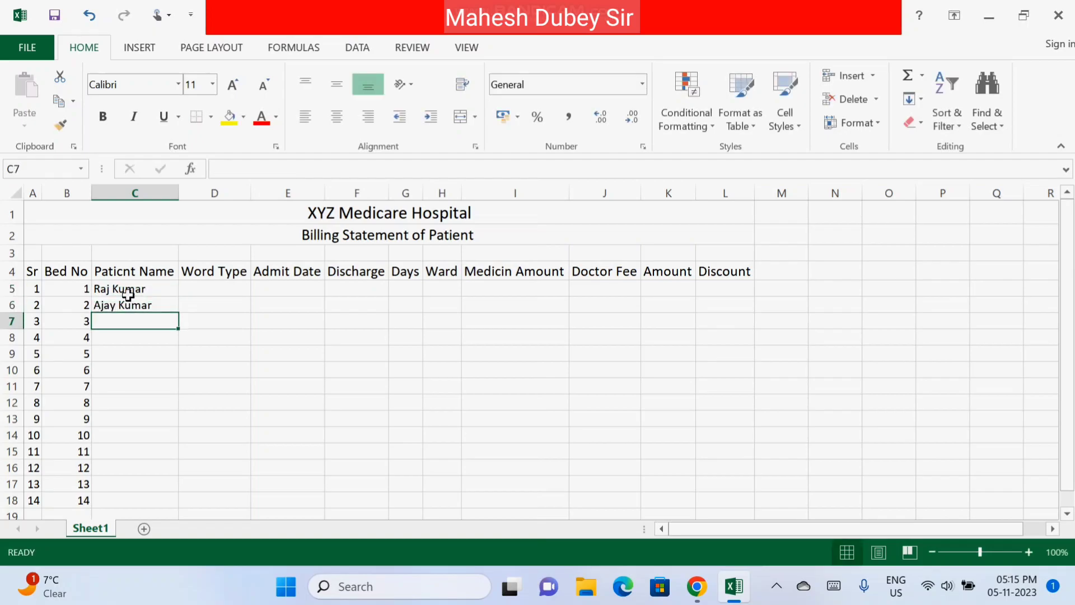
type("Manoj")
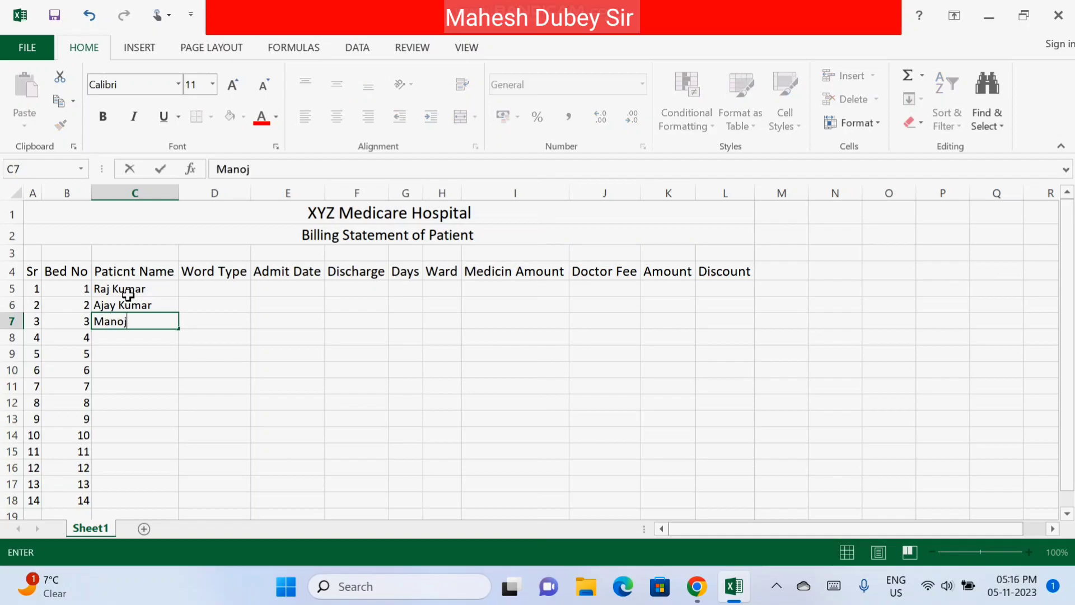
type(" Kumar")
key("Return")
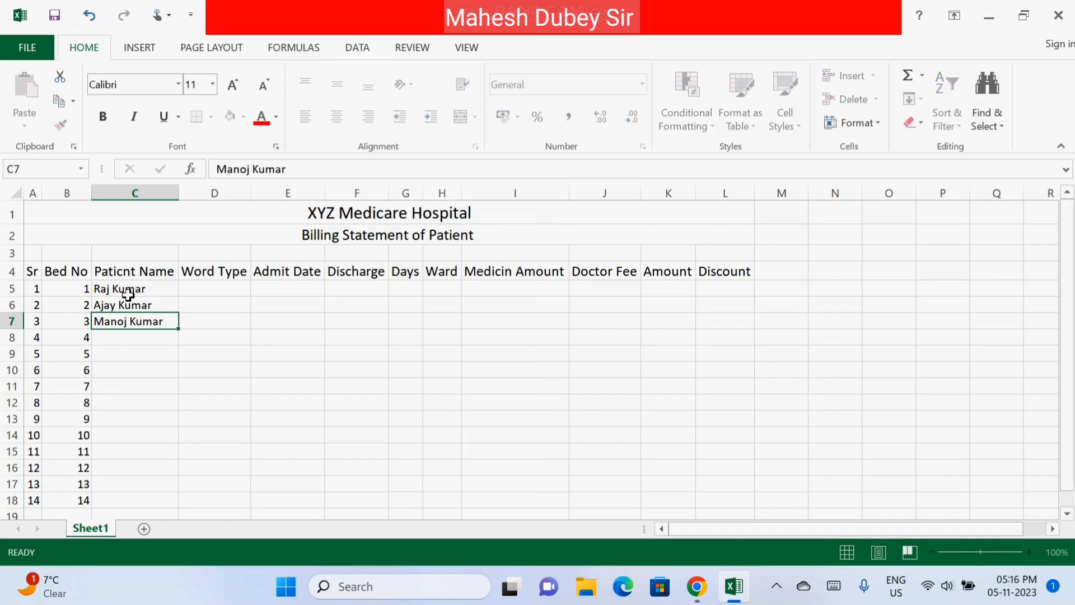
type("Sa")
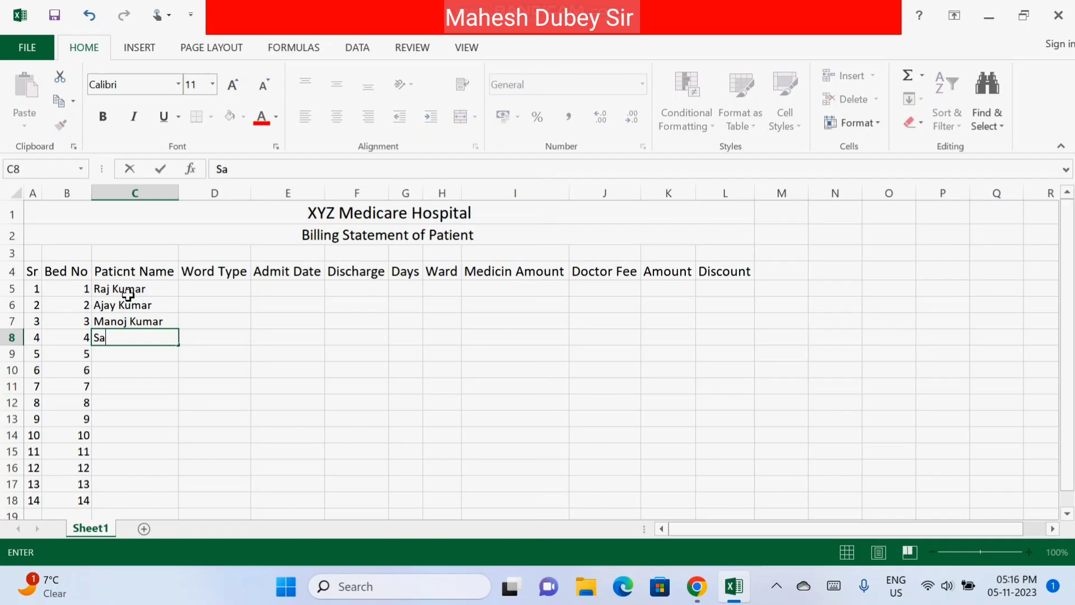
type("njeev")
key("Return")
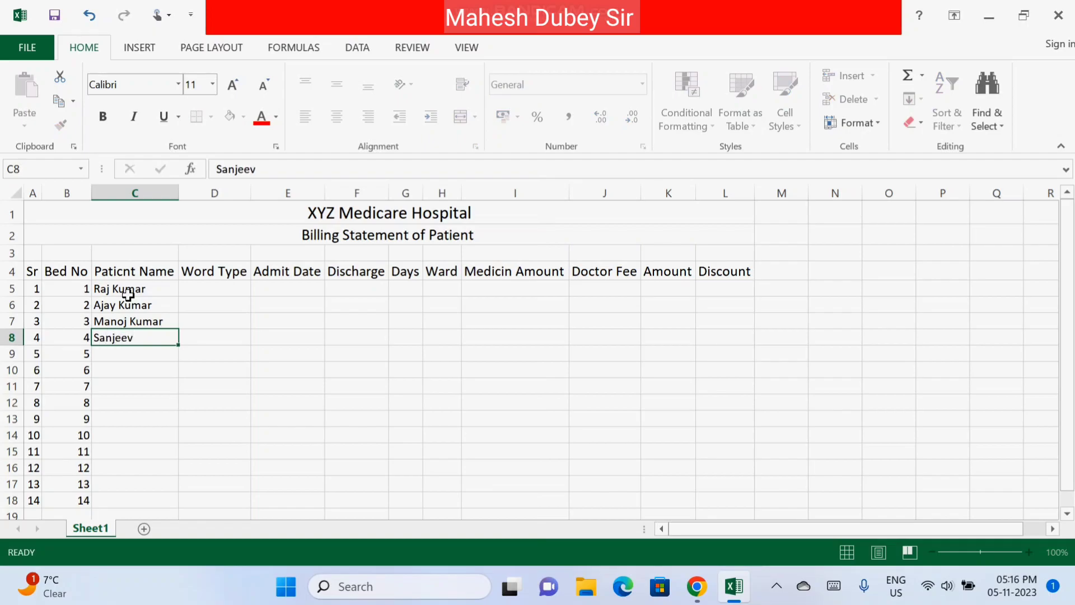
type("Alok")
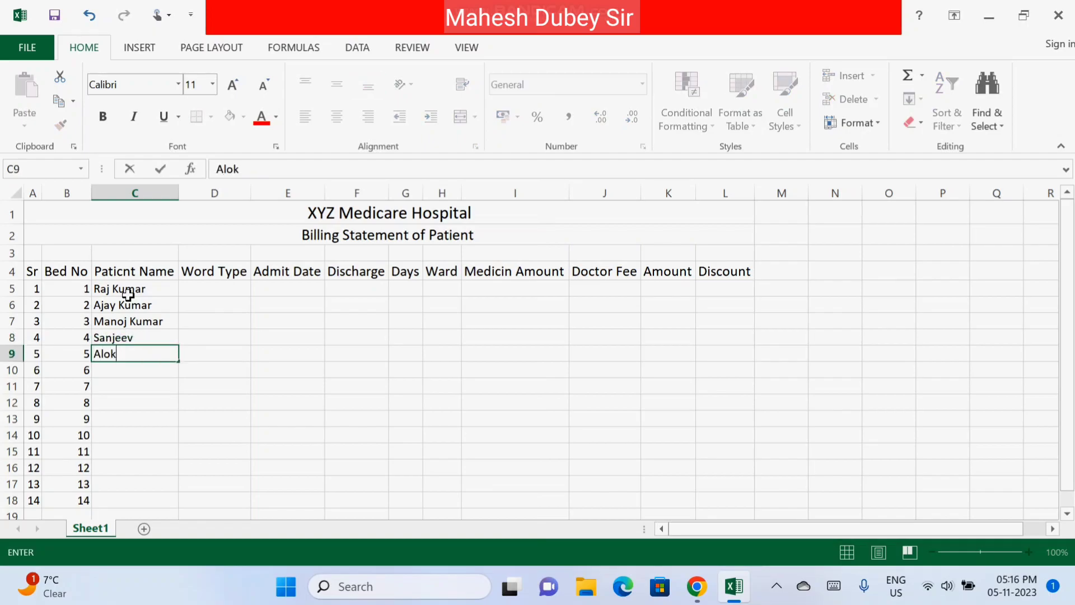
key("Return")
type("Kam")
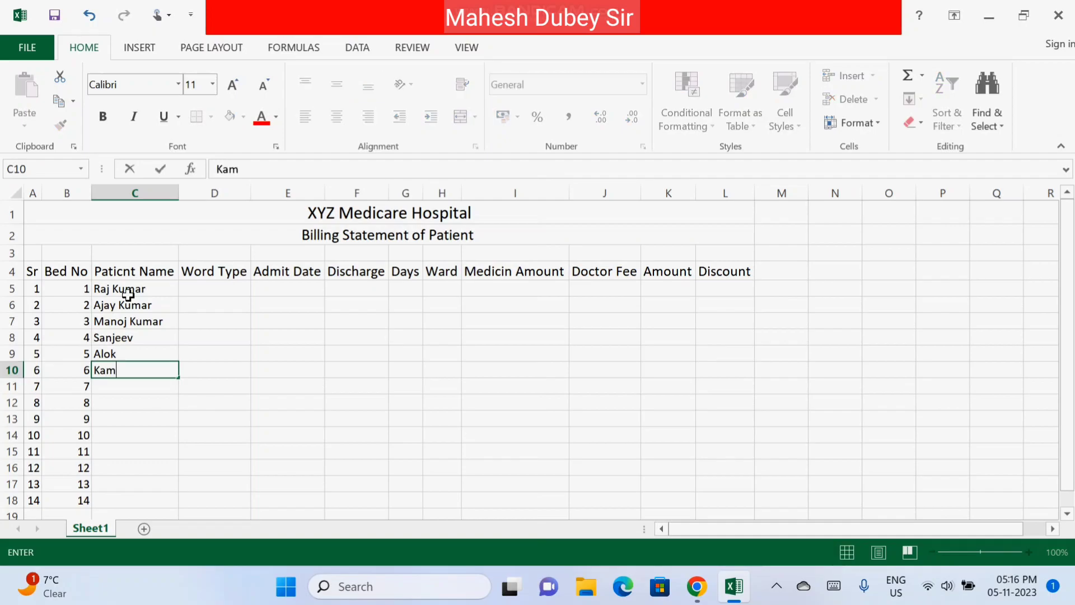
type("lesh")
key("Return")
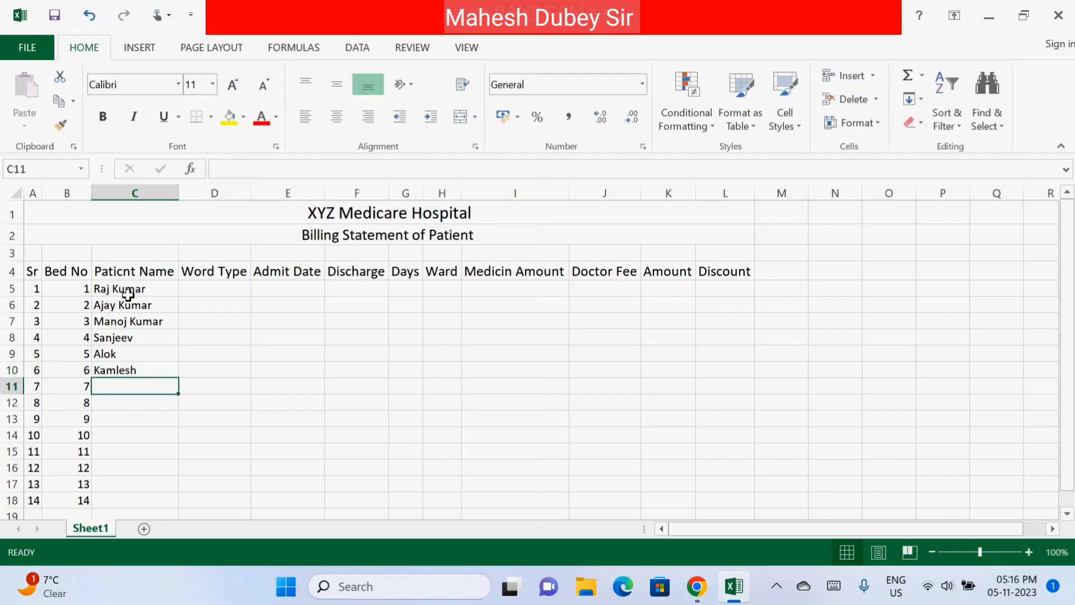
type("Jitendra")
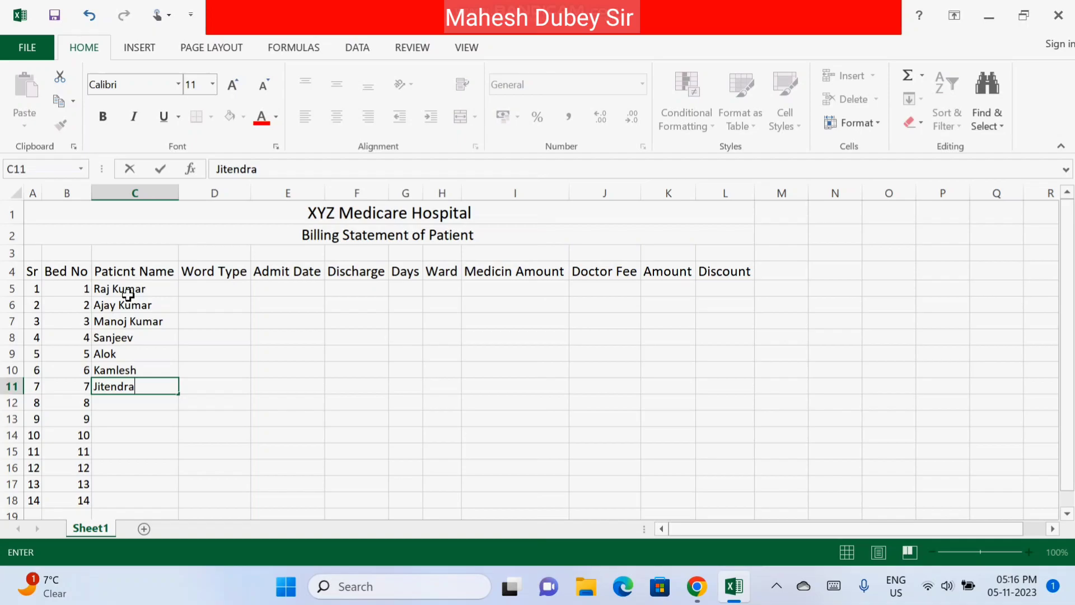
key("Return")
type("Sandee")
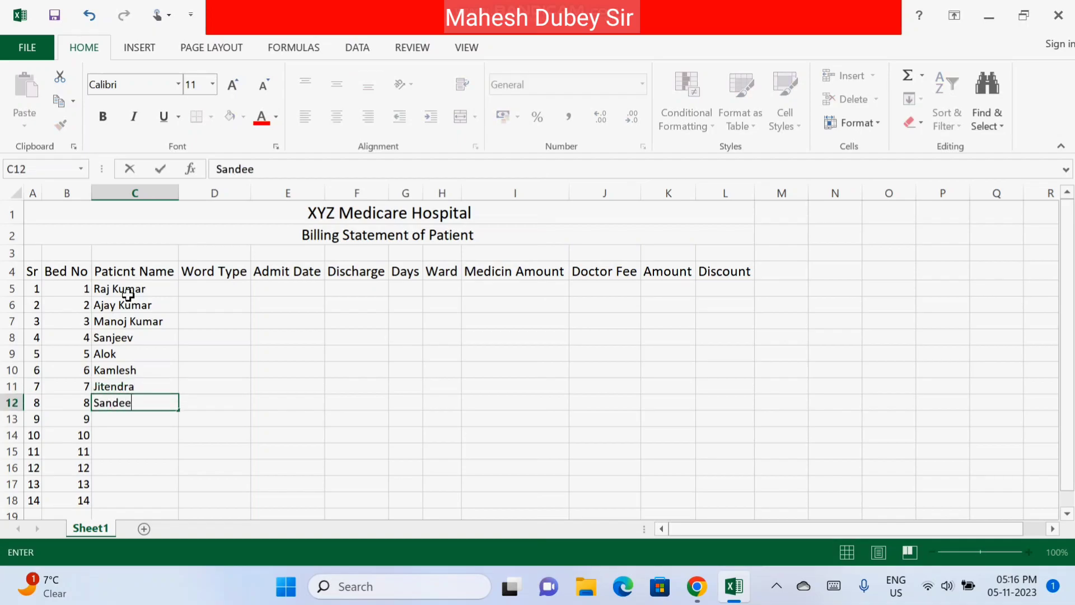
type("p")
key("Return")
type("P")
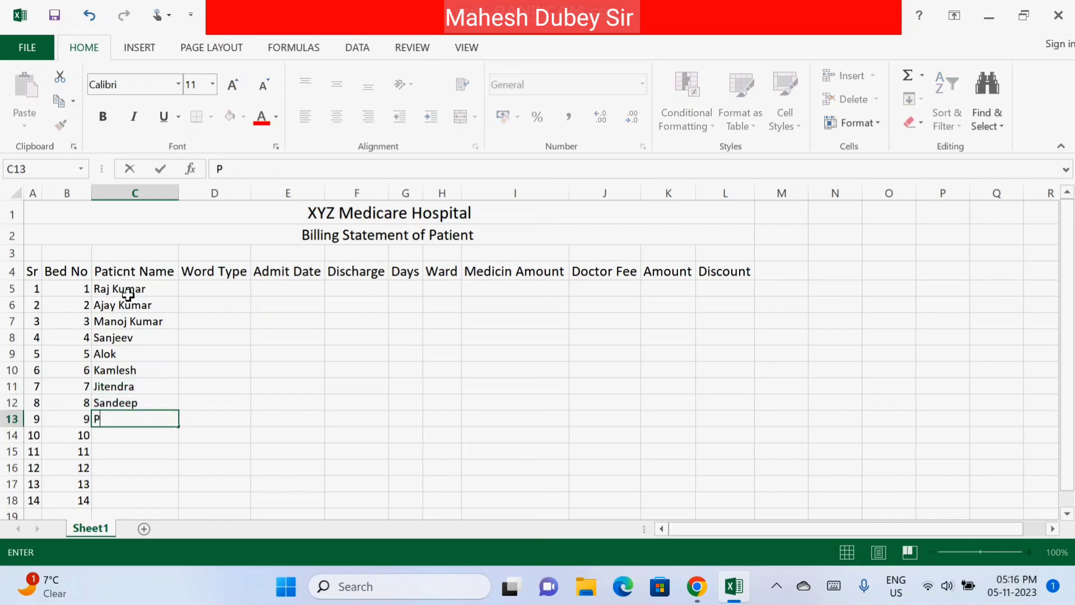
type("radeep")
key("Return")
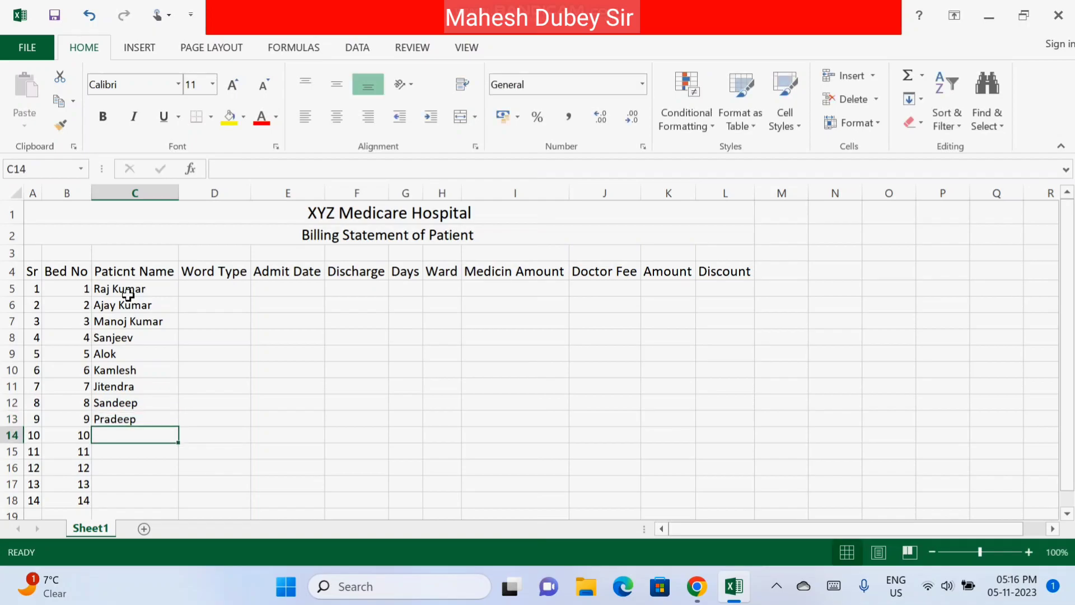
type("L")
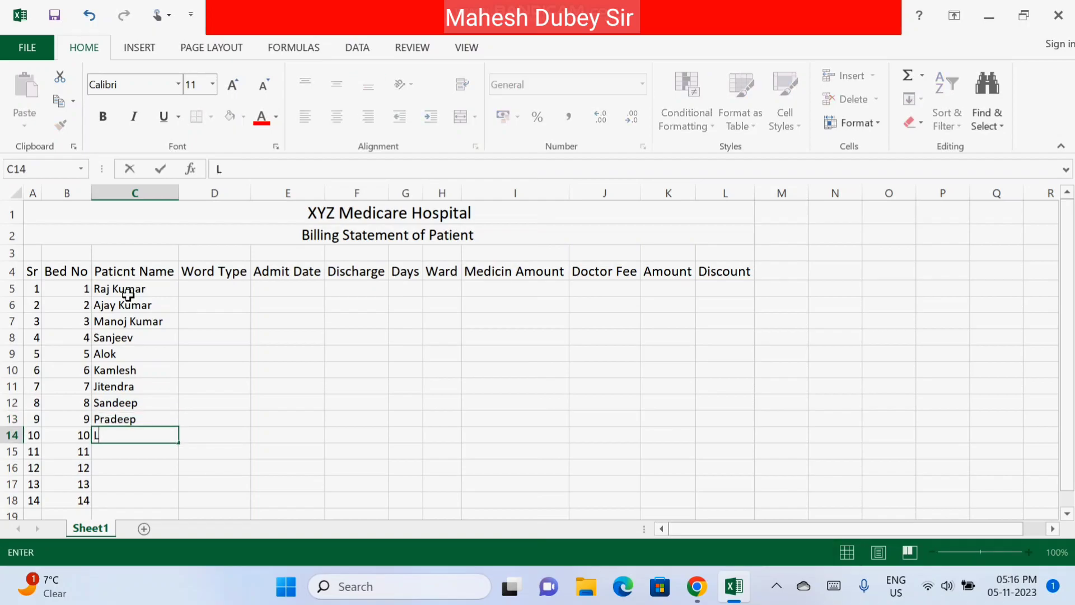
type("alu")
key("Tab")
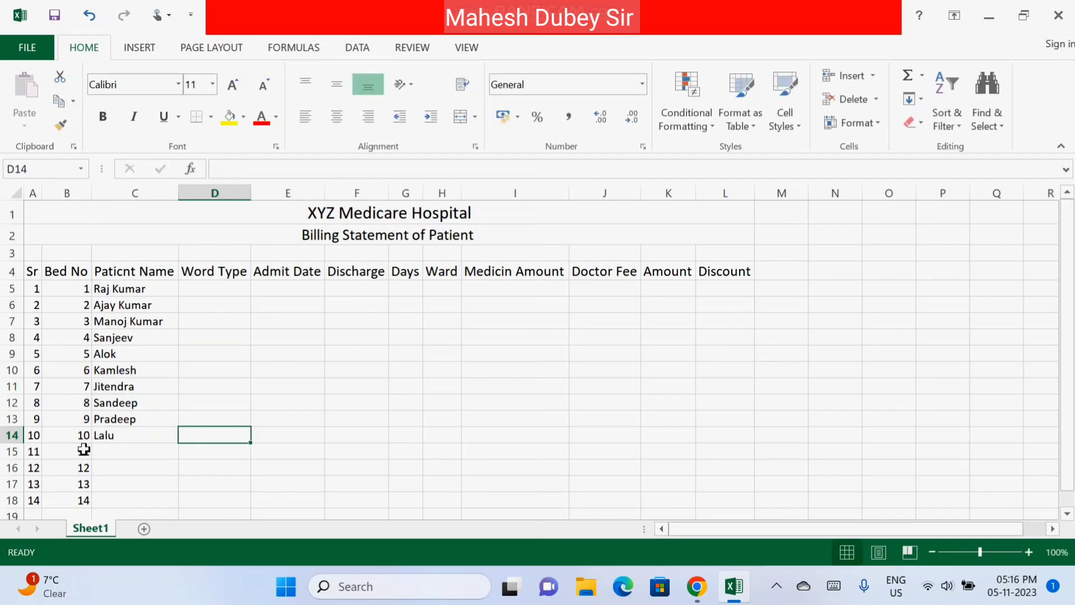
left_click(84, 449)
Clear the unused Sr and Bed No numbers in rows 15 to 18.
left_click_drag(84, 449, 13, 504)
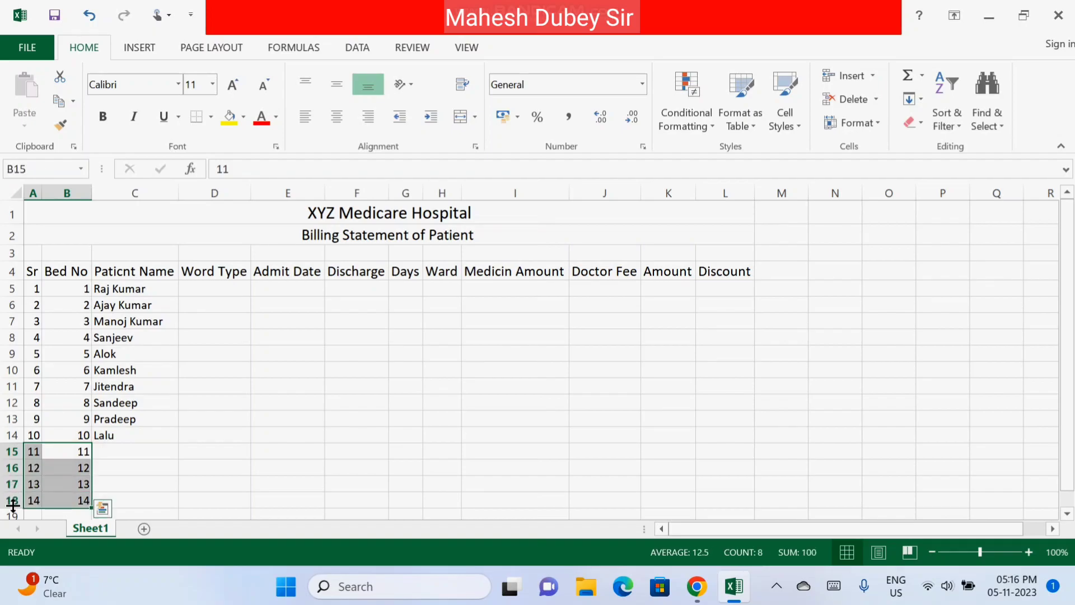
key("Delete")
left_click(182, 449)
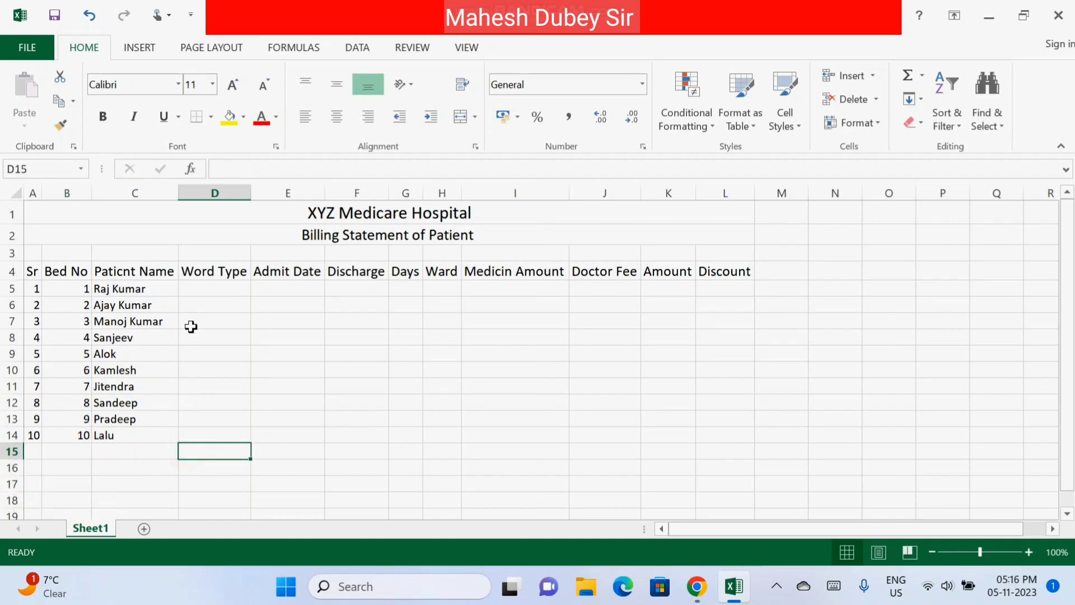
Fill Word Type D5:D14 alternating ICU and Normal, correcting D11 to Normal.
left_click(201, 296)
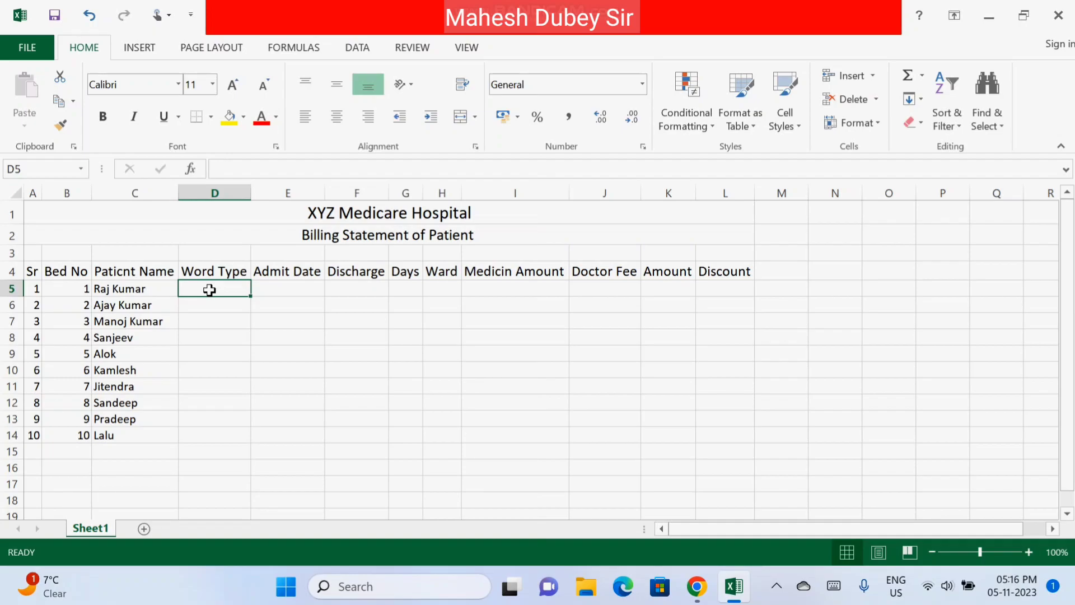
type("ICU")
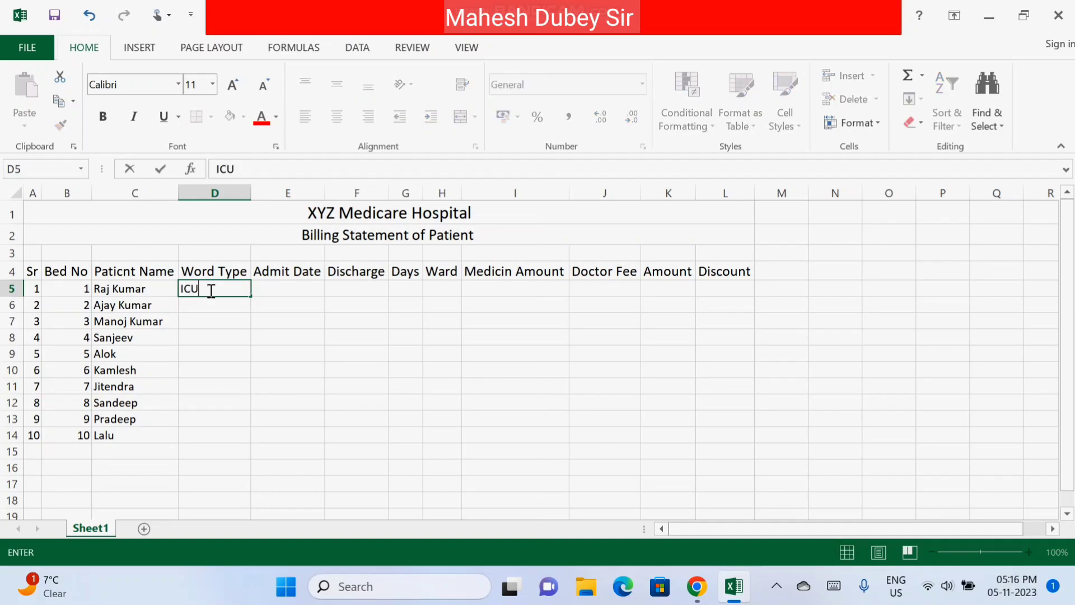
key("Return")
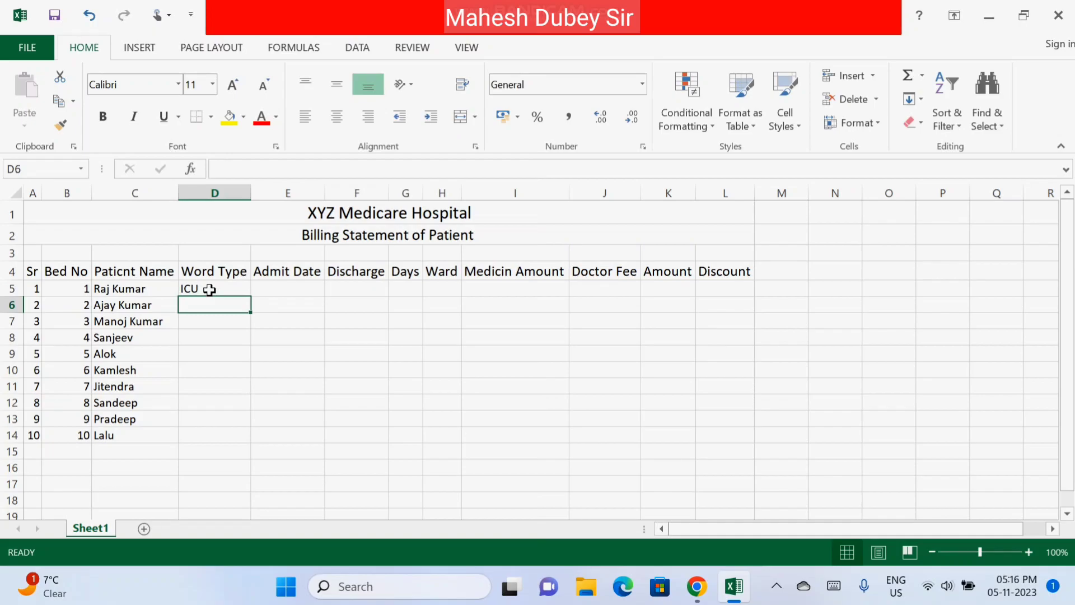
type("Normal")
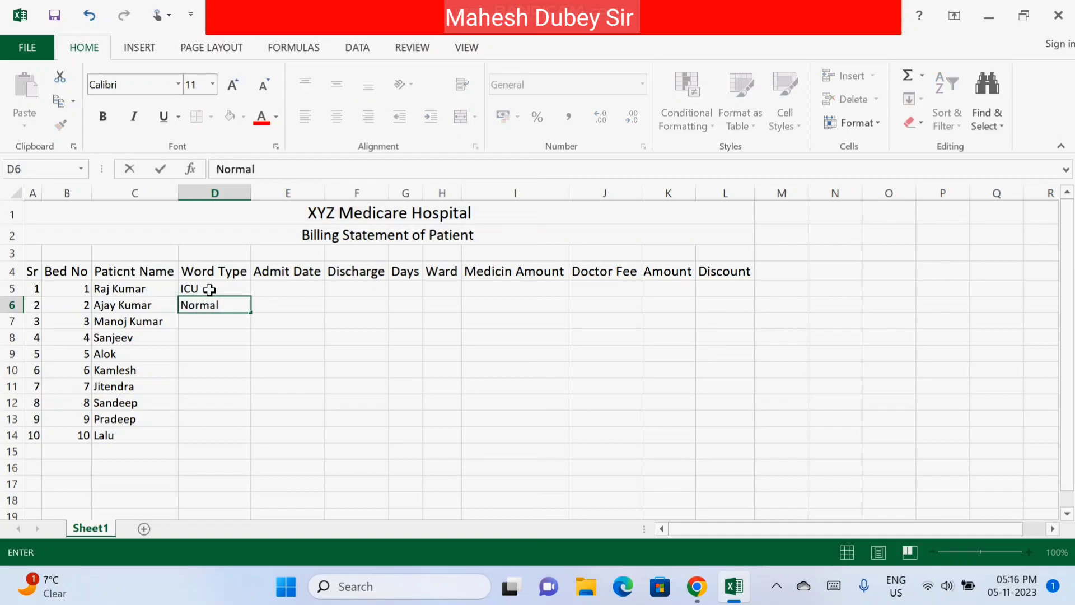
left_click(210, 289)
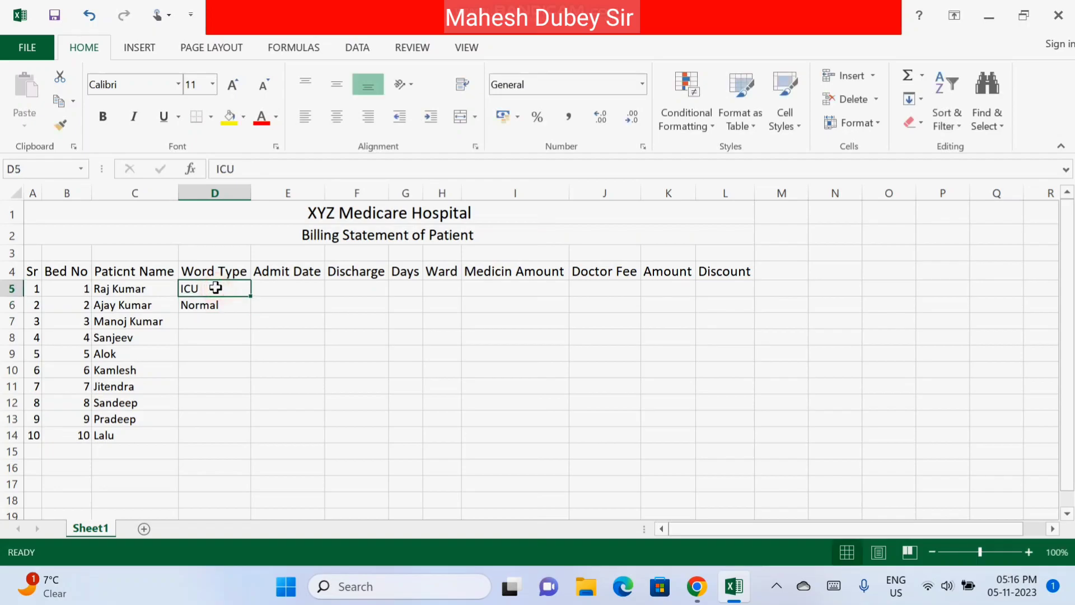
left_click_drag(218, 300, 249, 444)
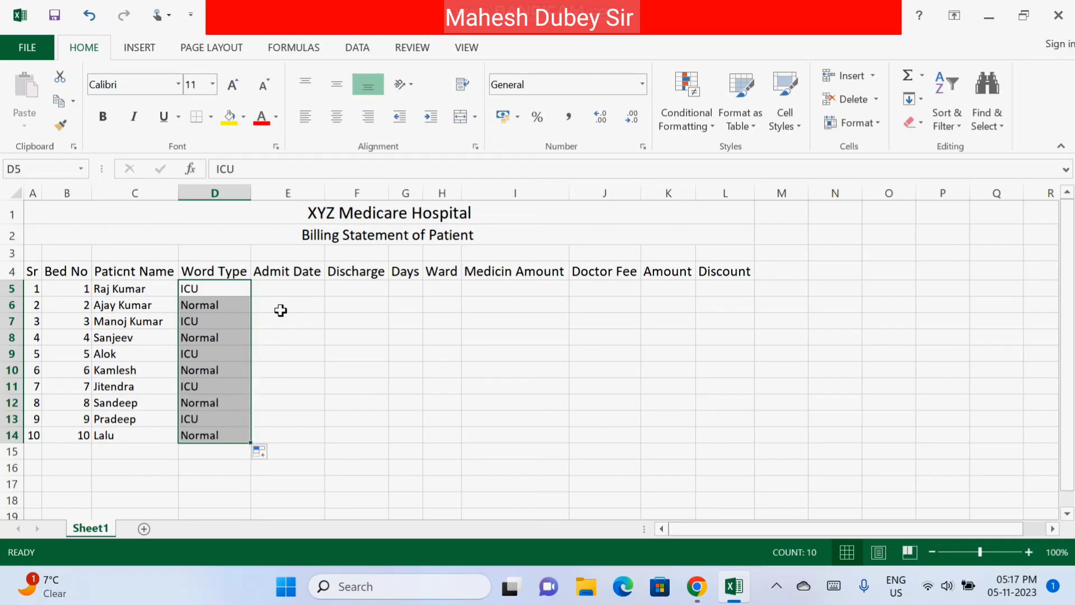
left_click(203, 372)
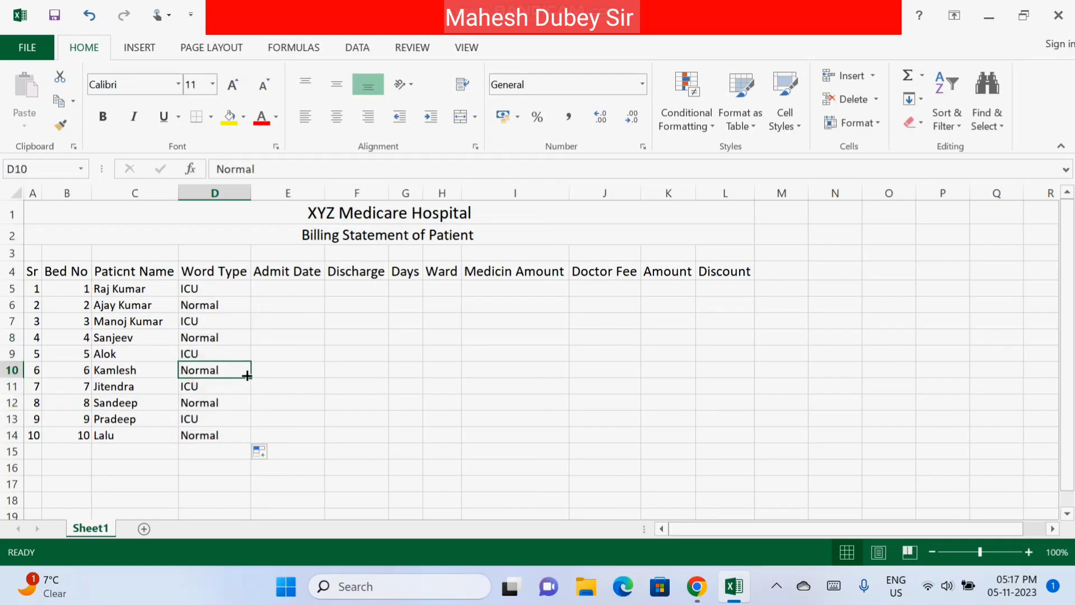
left_click_drag(248, 375, 250, 395)
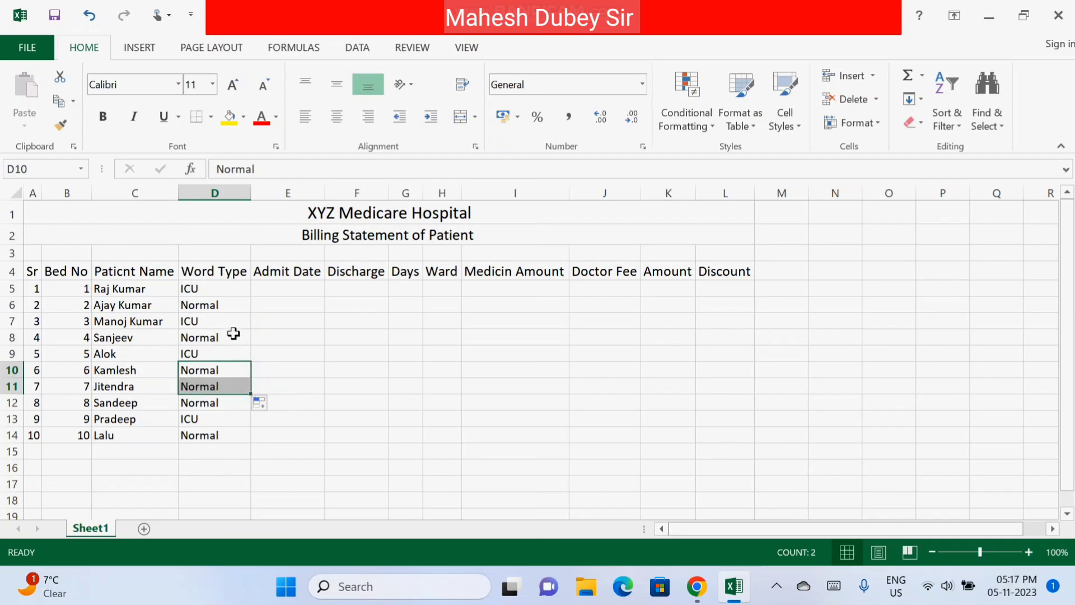
left_click(226, 318)
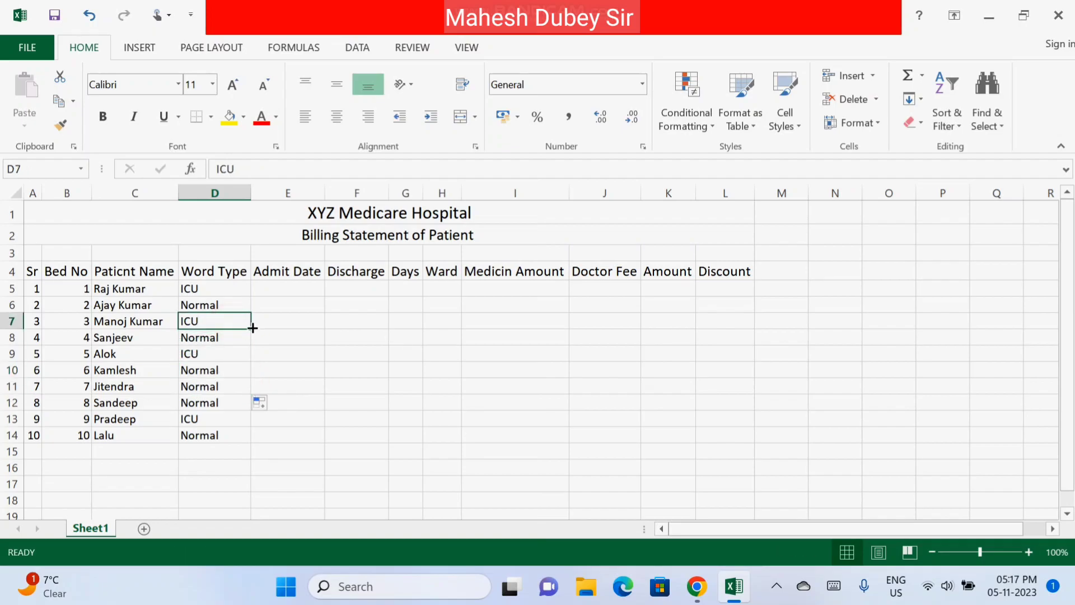
left_click(232, 418)
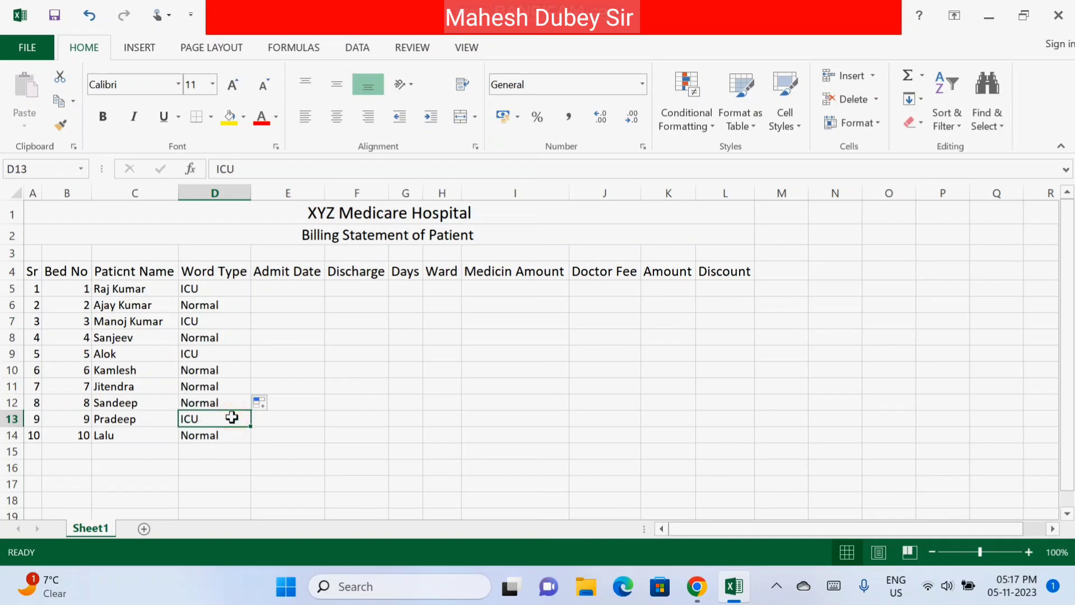
left_click(277, 293)
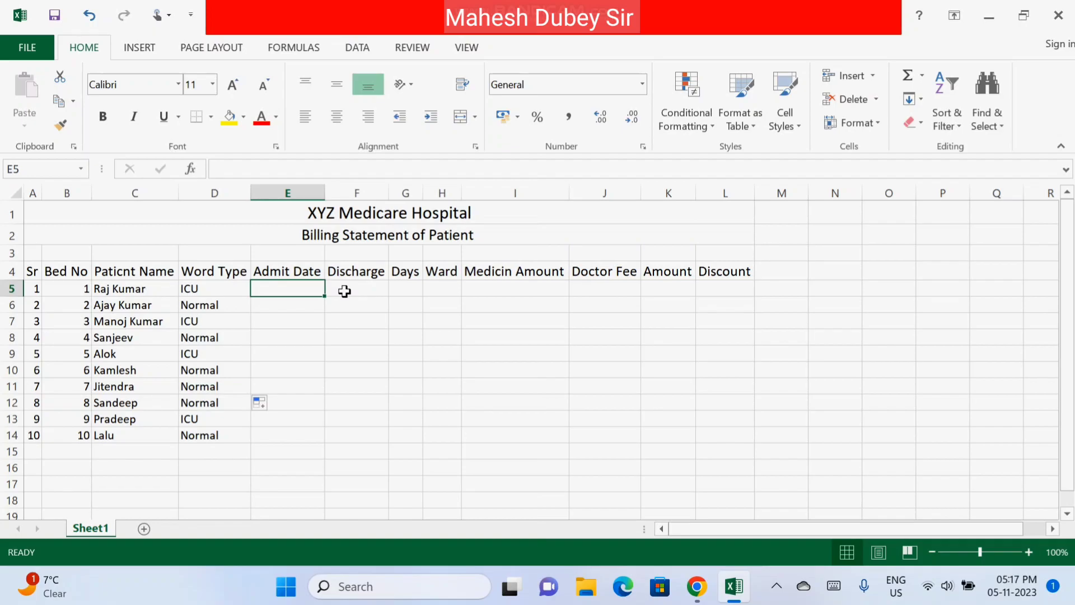
Apply the Date number format (14-03-2012 style) to Admit Date cell E5.
type("1")
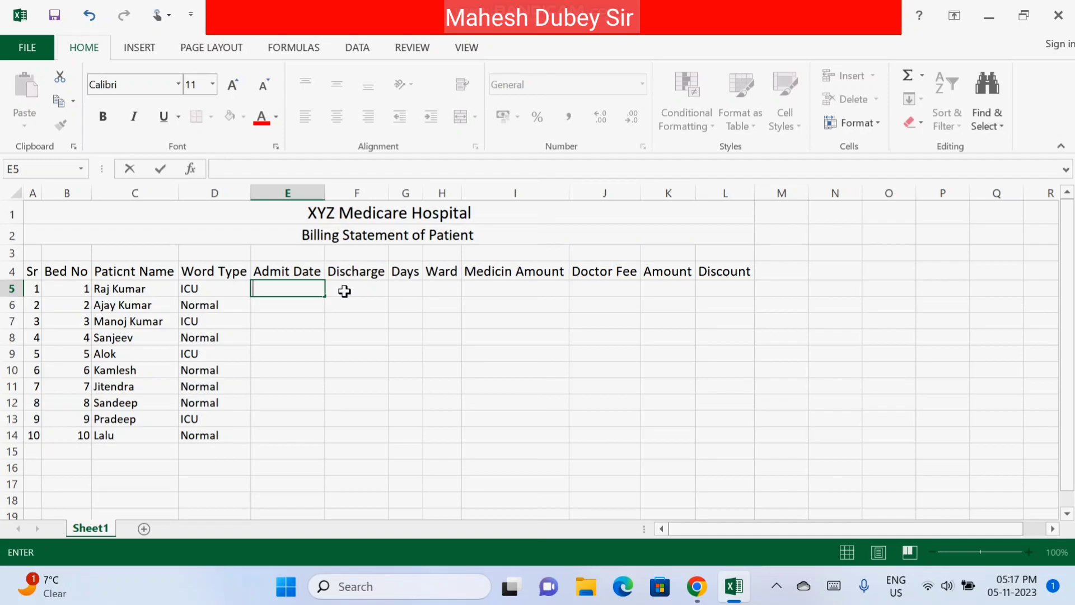
key("Escape")
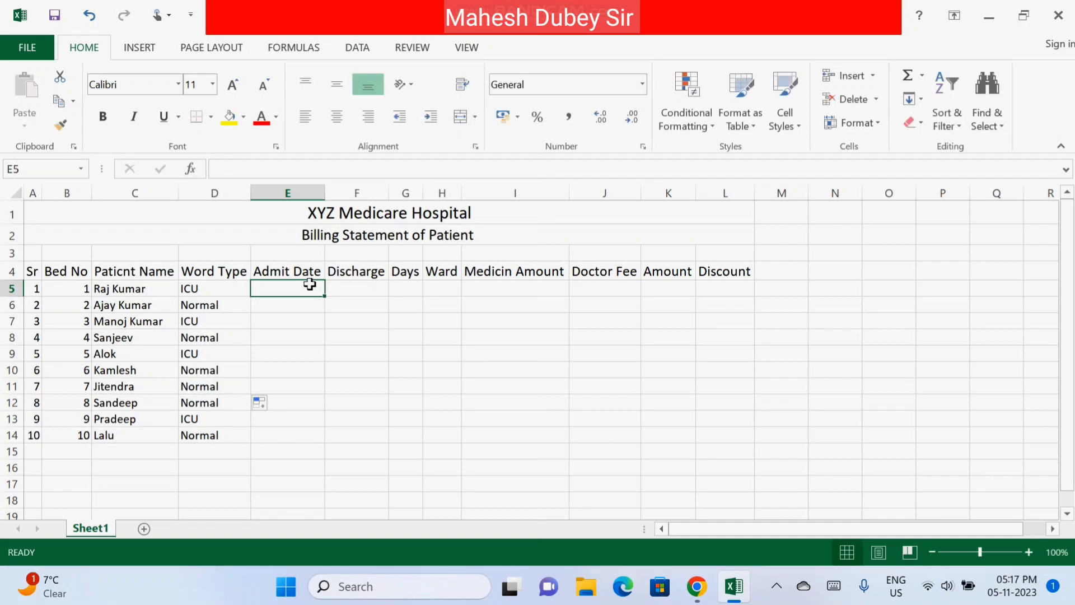
left_click(644, 85)
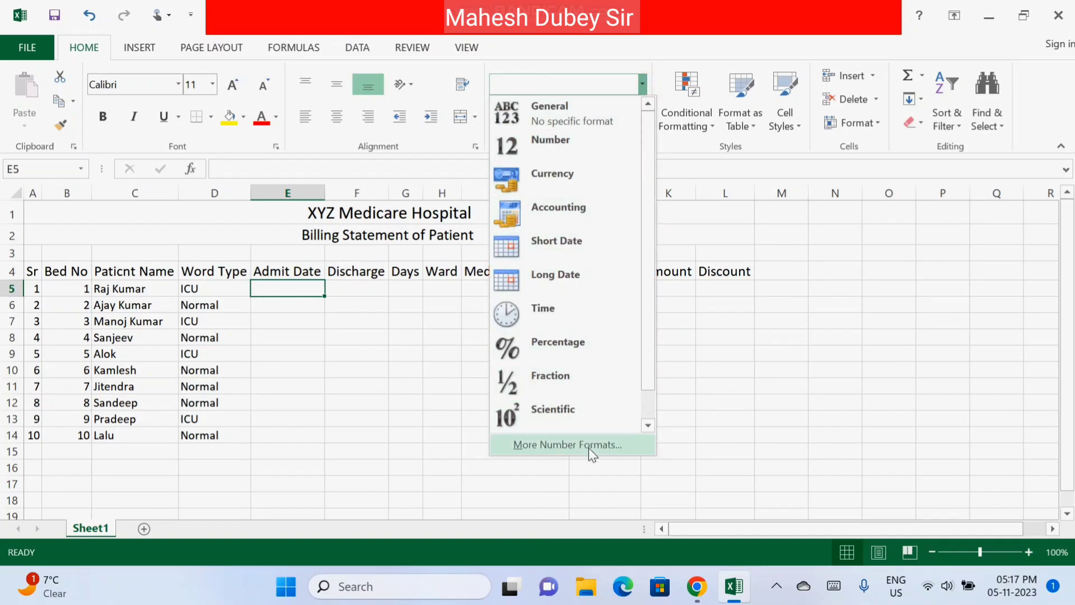
key("Escape")
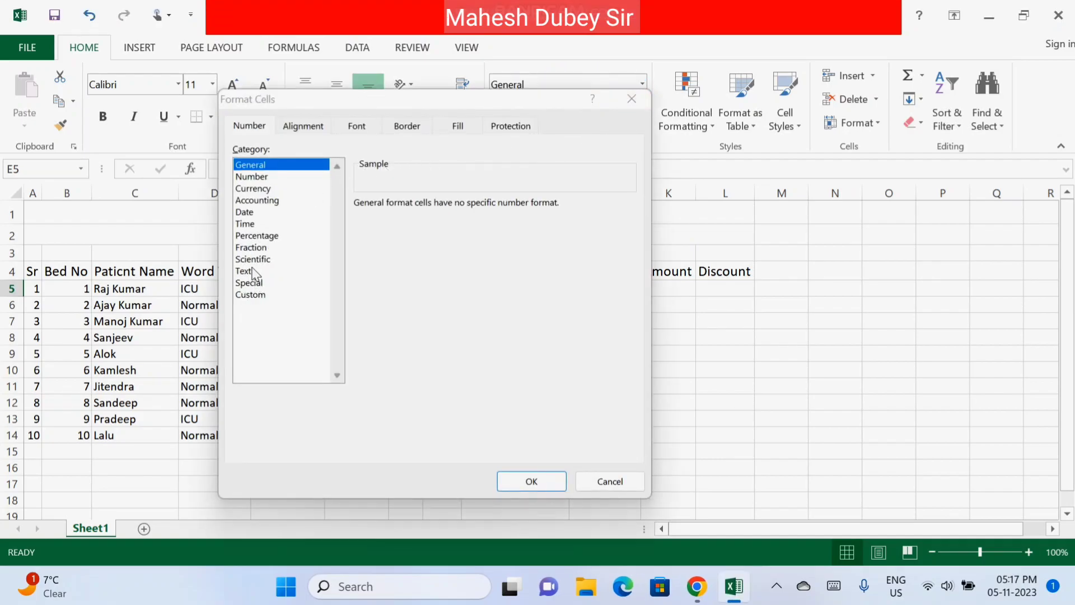
left_click(244, 211)
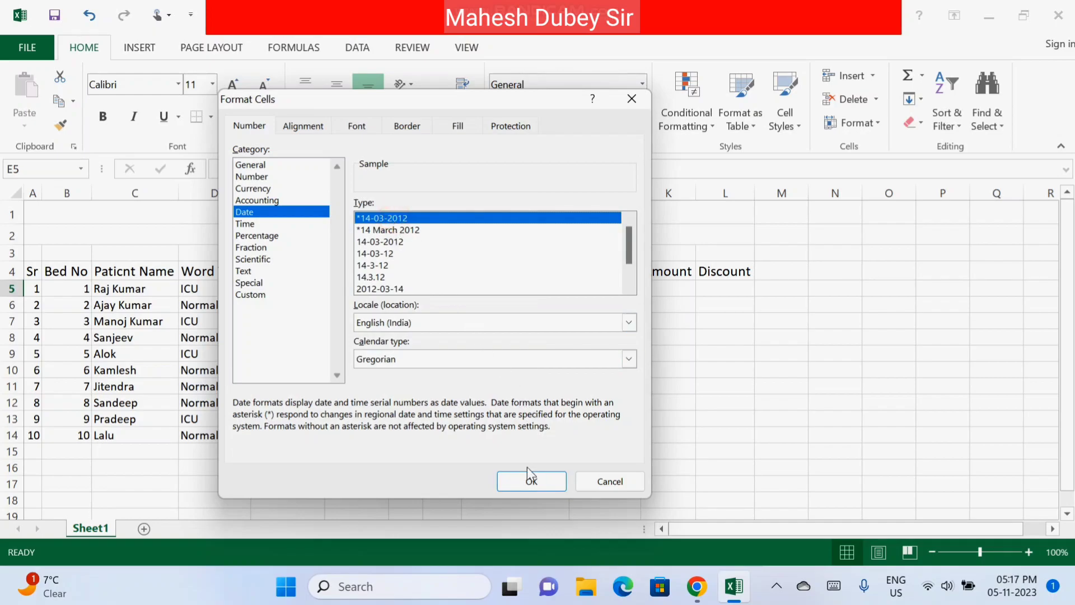
left_click(527, 485)
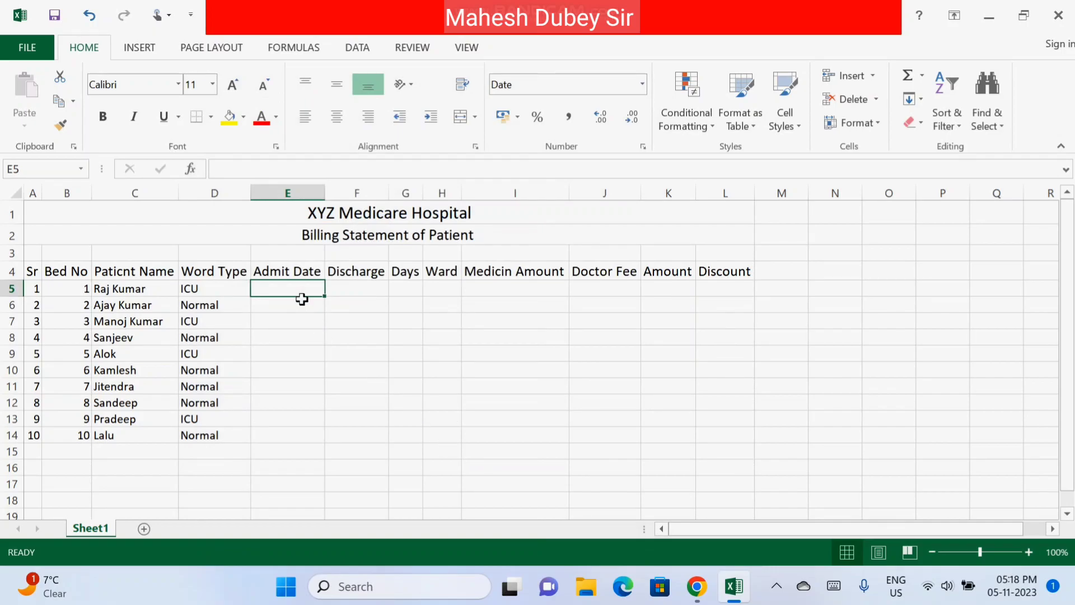
Enter 01-Nov-2023 in E5 and fill admit dates down to 10-11-2023 in E14.
type("01-")
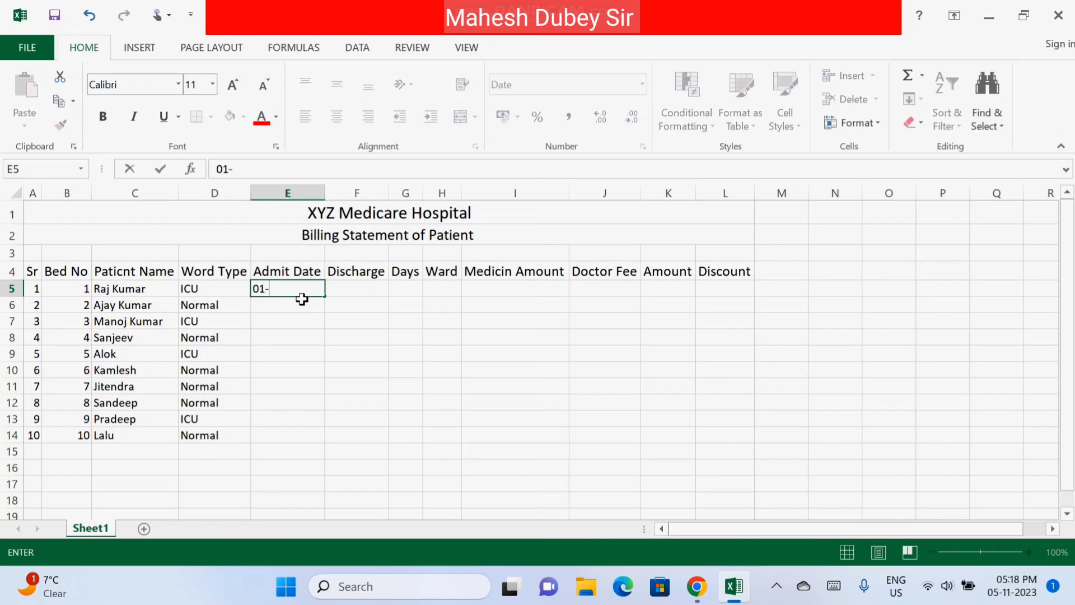
type("Nov-2")
type("023")
key("Return")
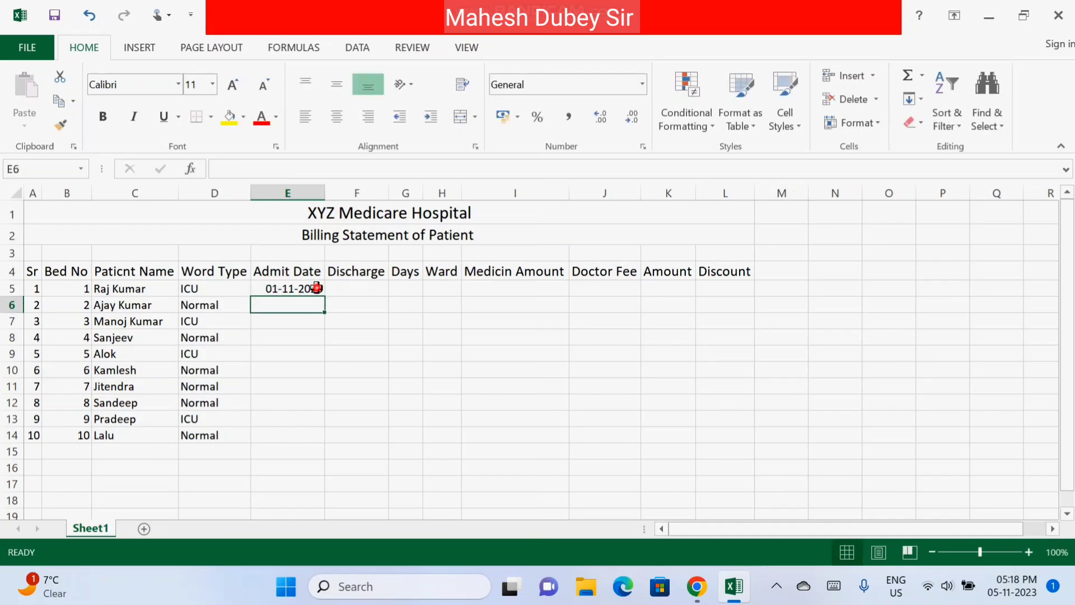
left_click(311, 287)
left_click_drag(329, 296, 325, 441)
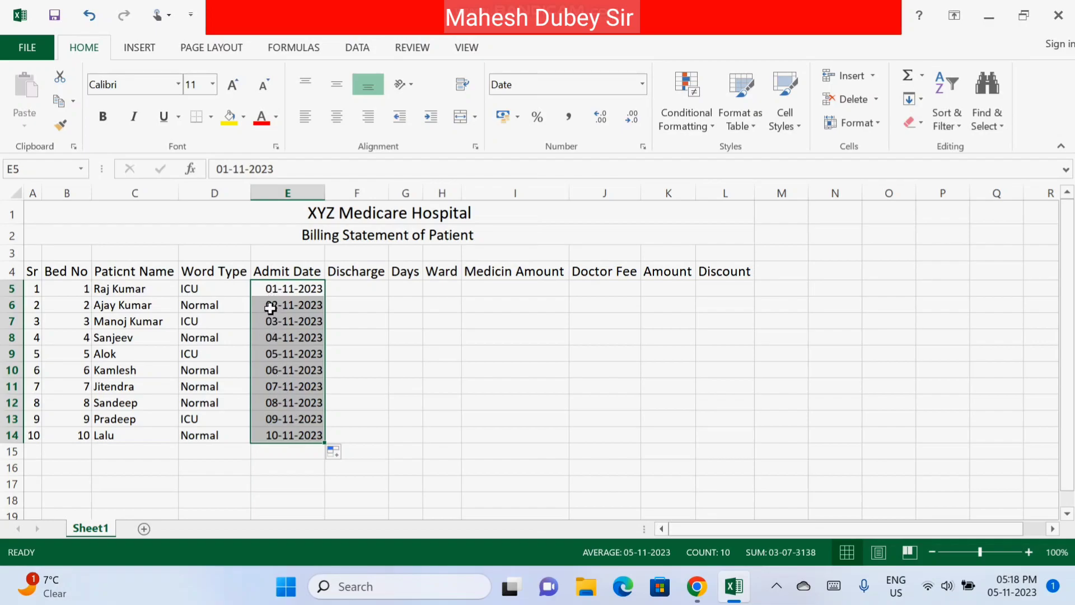
left_click(372, 289)
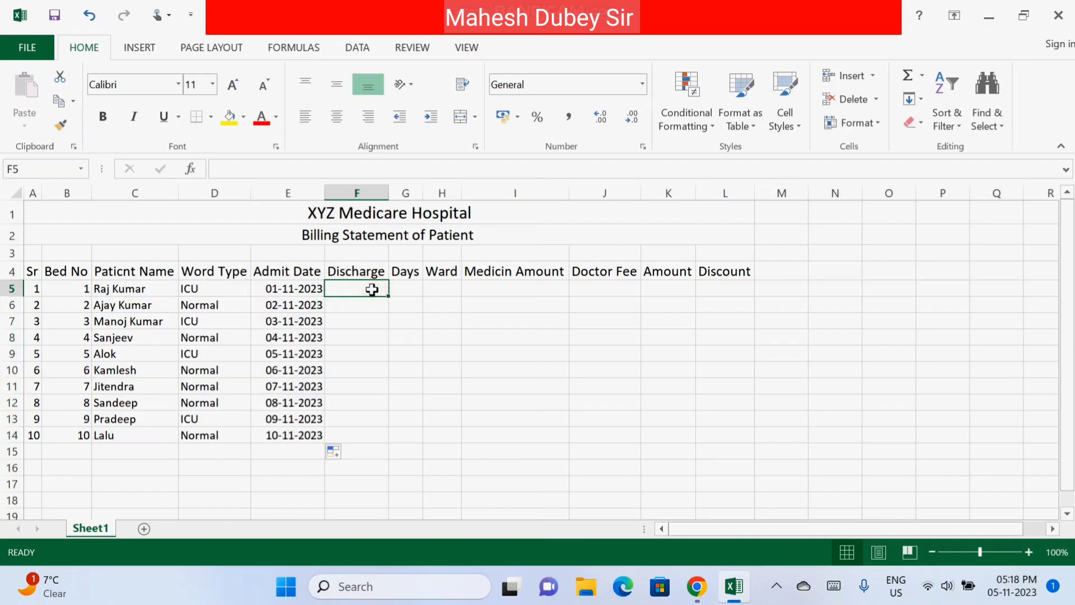
Copy the admit date into F5 and change it to 07-11-2023.
left_click(312, 290)
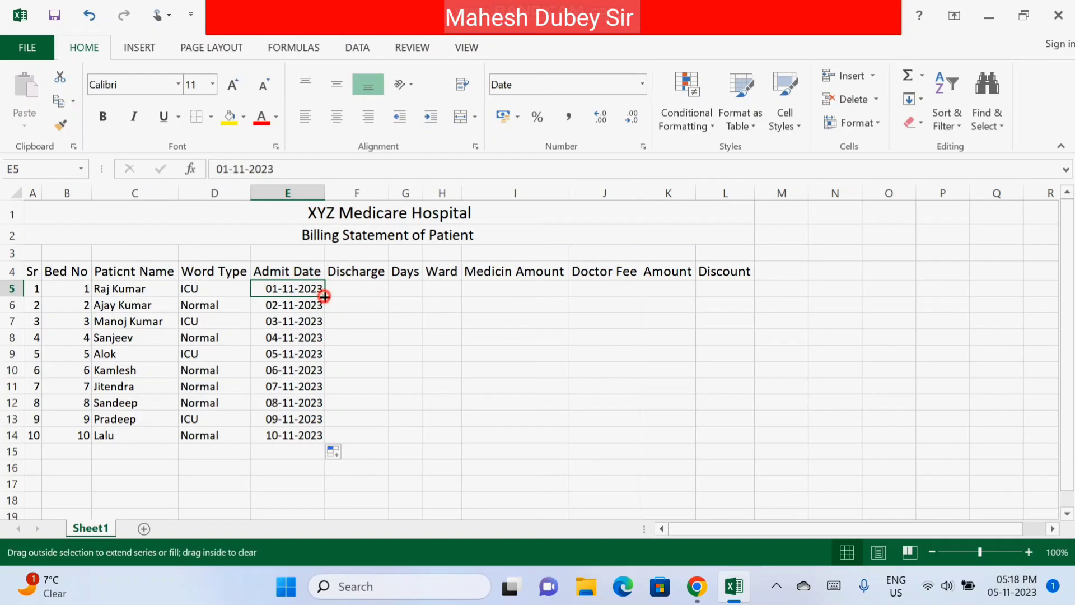
left_click_drag(324, 296, 358, 297)
double_click(339, 290)
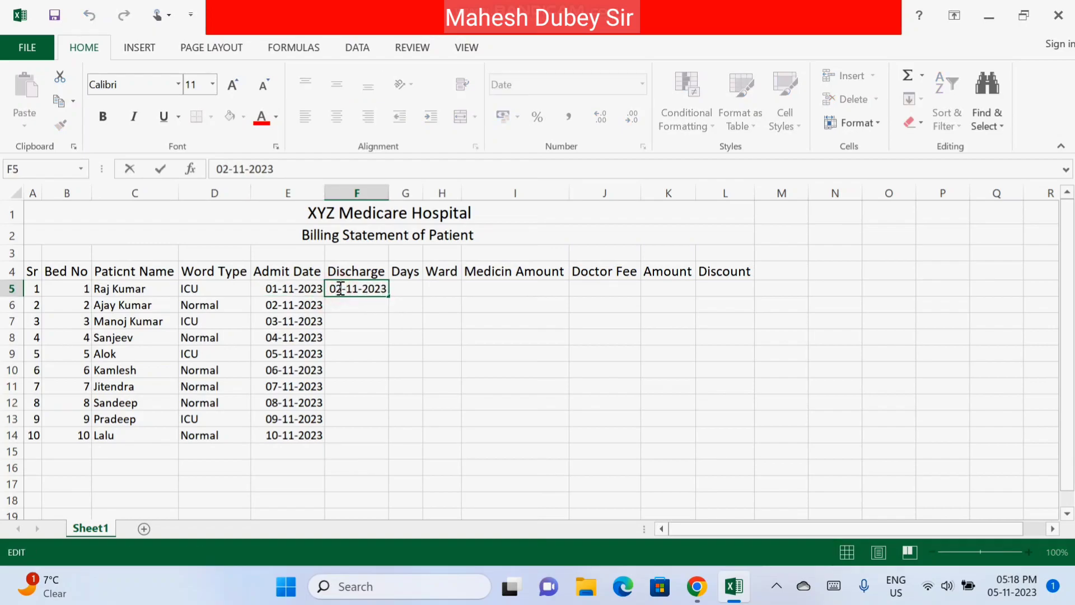
left_click_drag(337, 289, 343, 289)
type("7")
left_click(355, 305)
Fill discharge dates down F5:F14, ending at 16-11-2023, discarding a stray F14 edit.
left_click(380, 289)
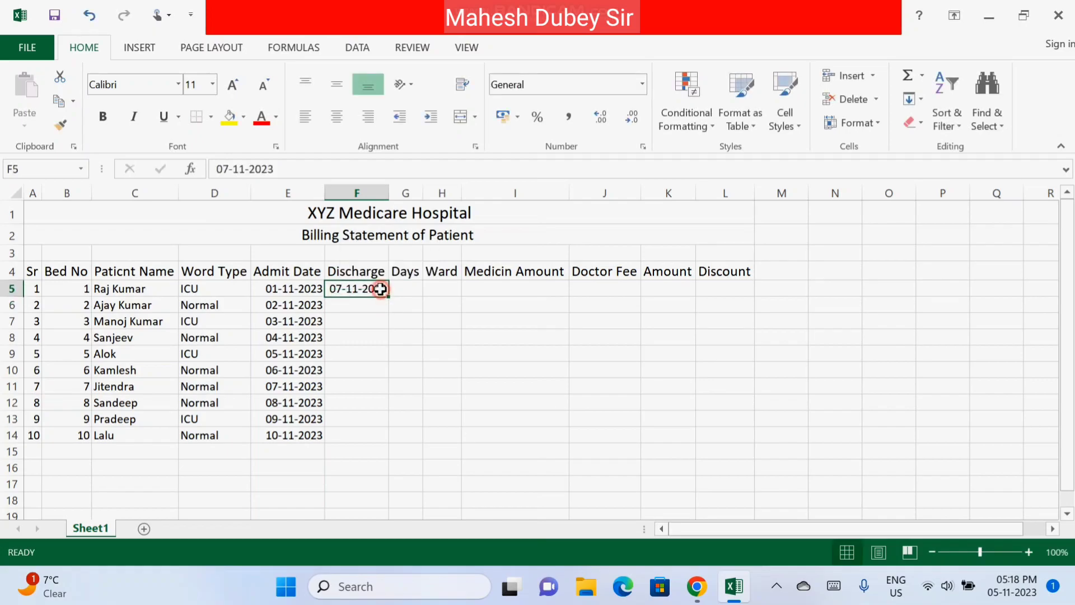
left_click(377, 307)
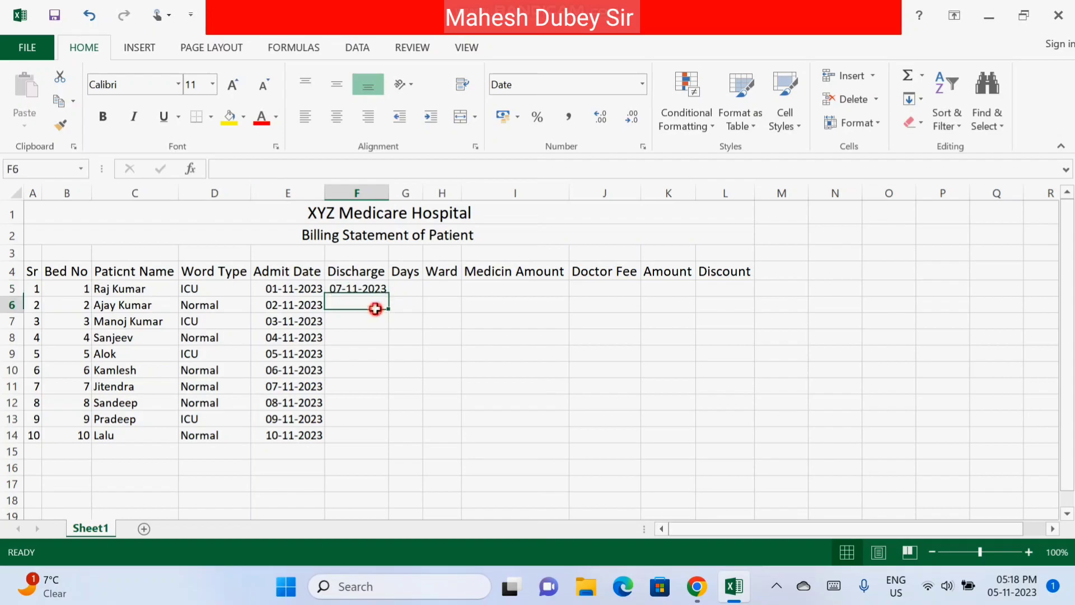
left_click(380, 289)
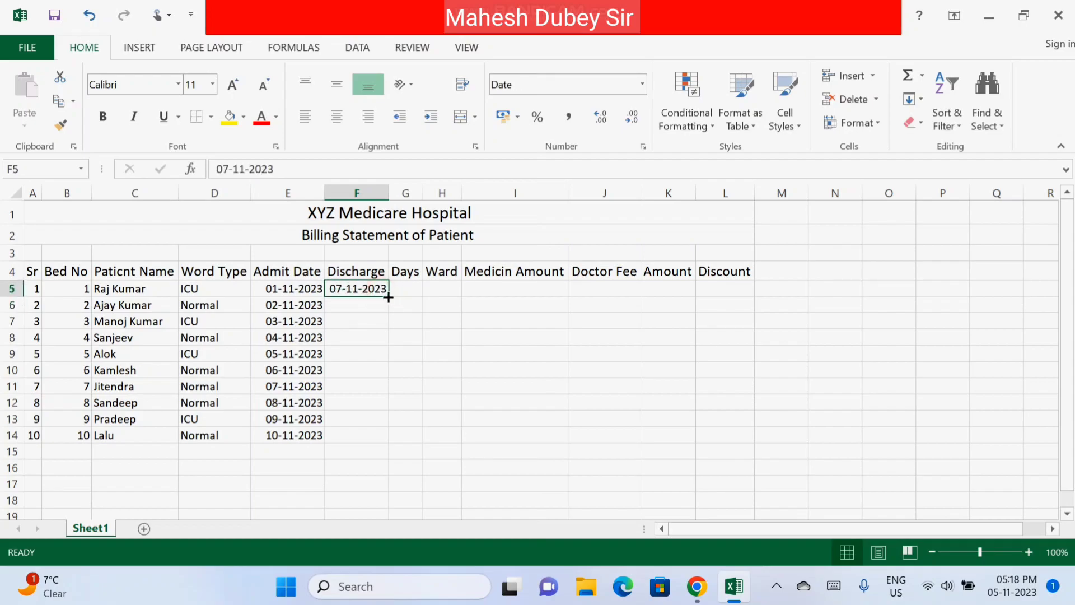
left_click_drag(386, 297, 379, 437)
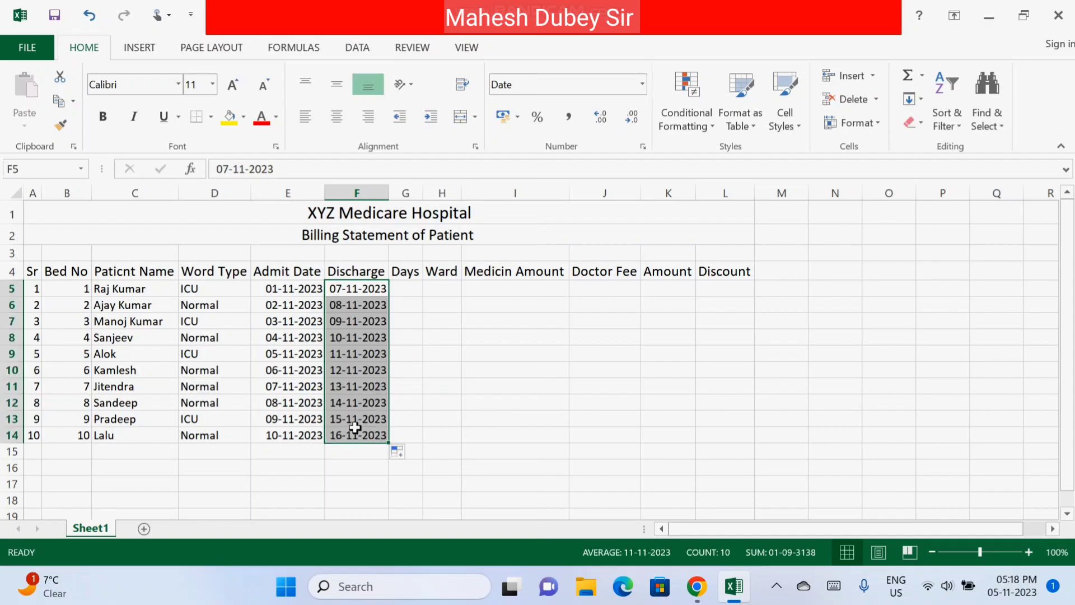
left_click(341, 436)
double_click(338, 436)
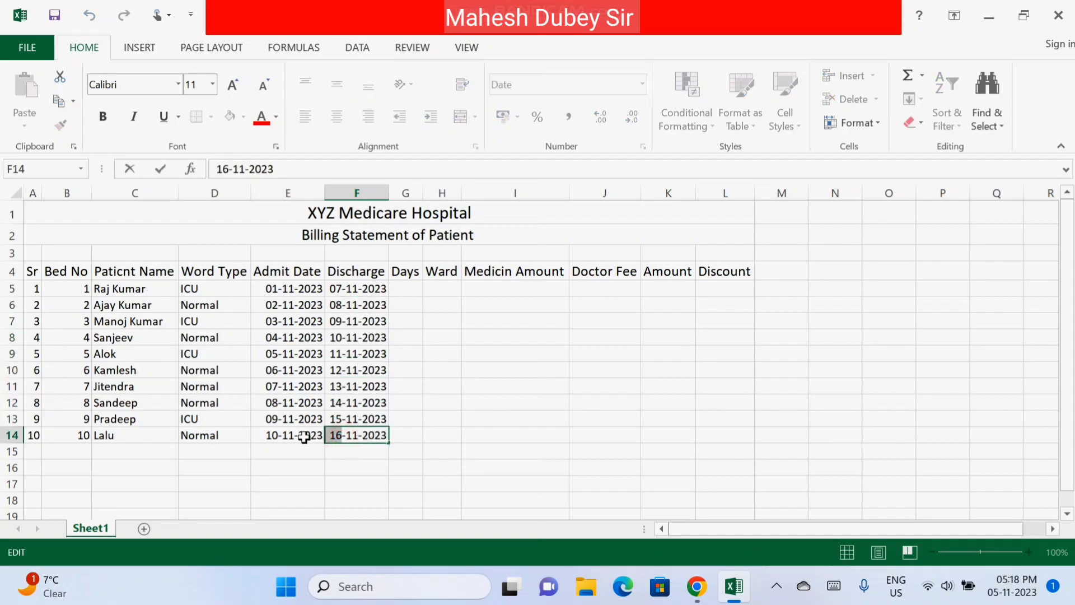
type("1")
key("BackSpace")
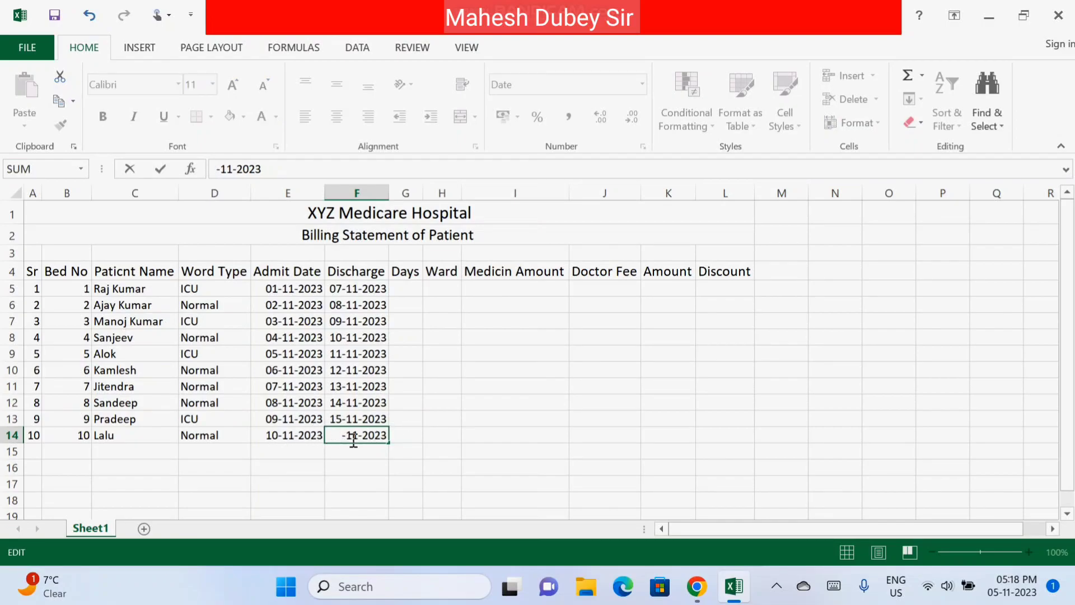
left_click(415, 420)
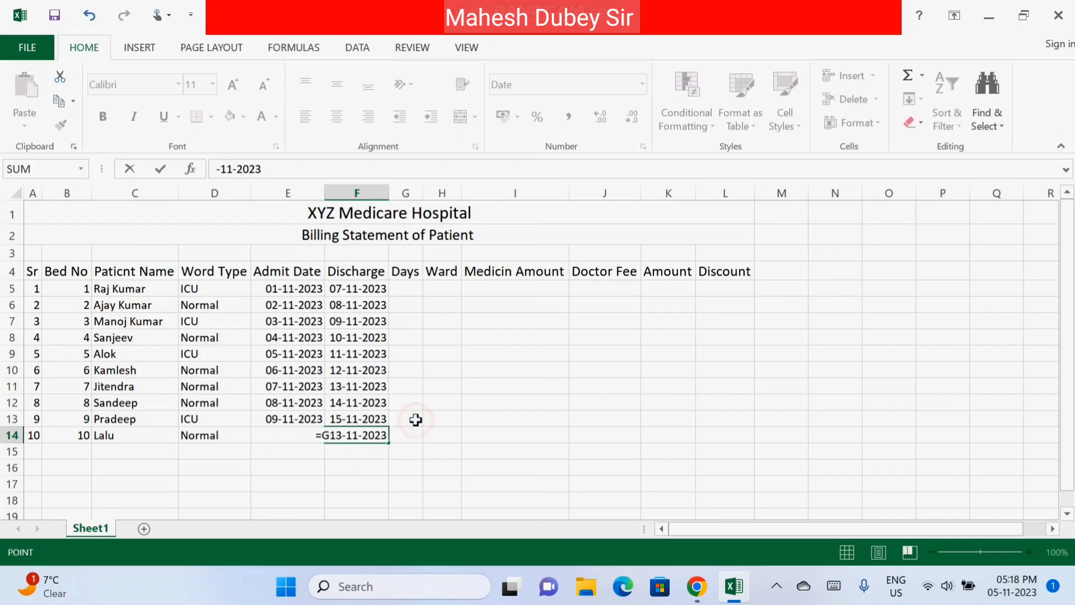
key("Escape")
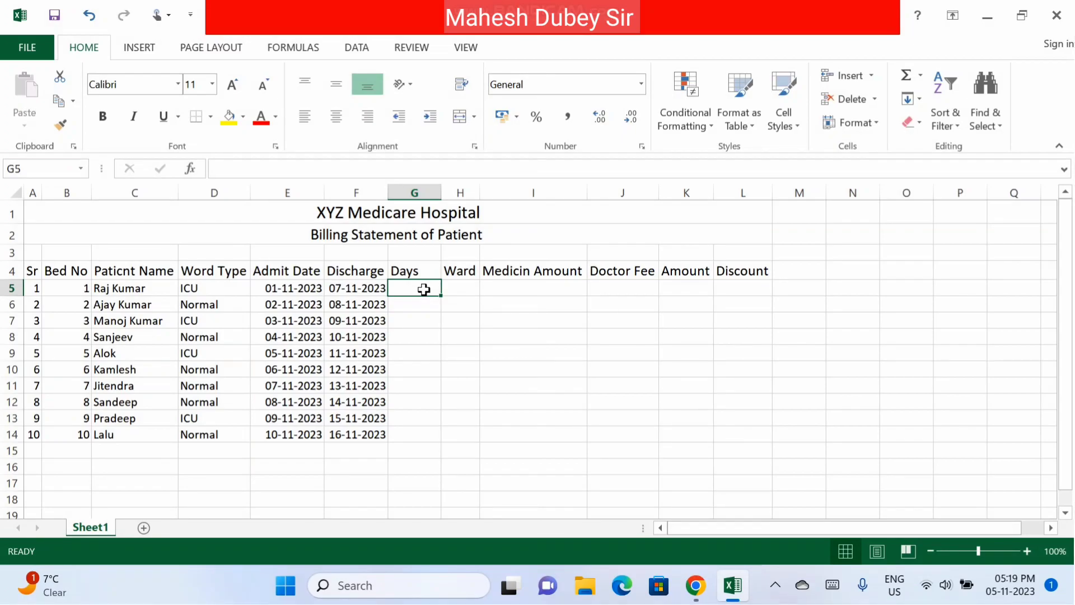
Enter =F5-E5 in G5 and fill the days formula down to G14.
type("=")
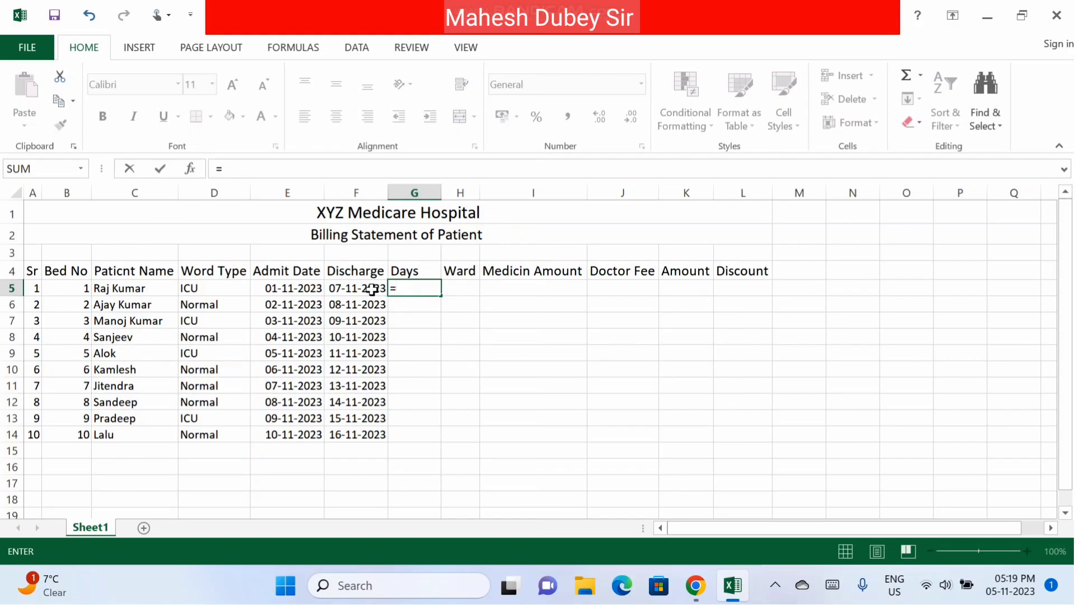
left_click(372, 289)
type("-")
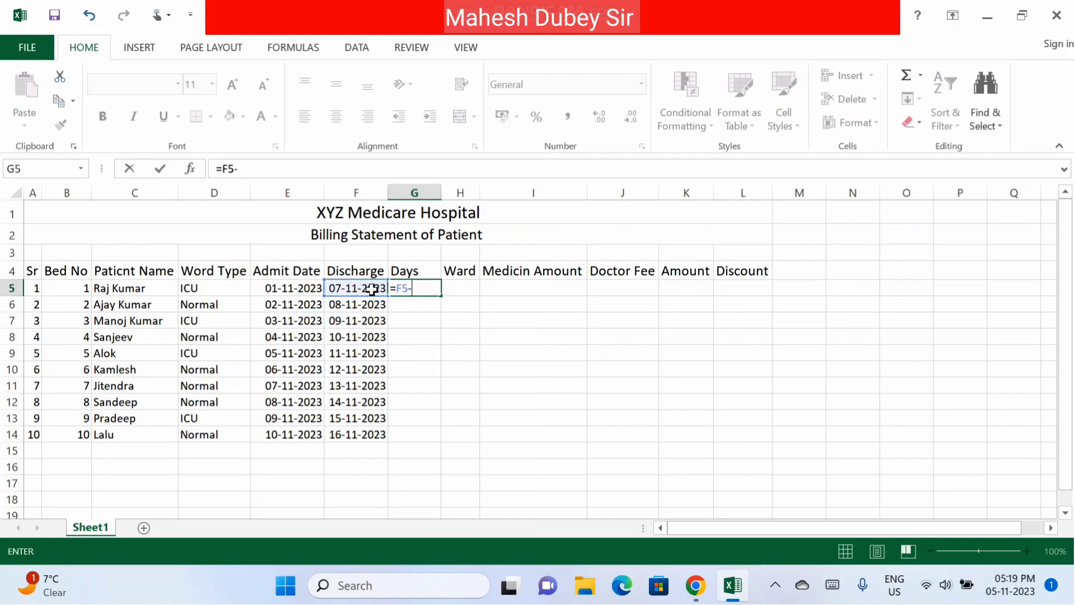
left_click(295, 288)
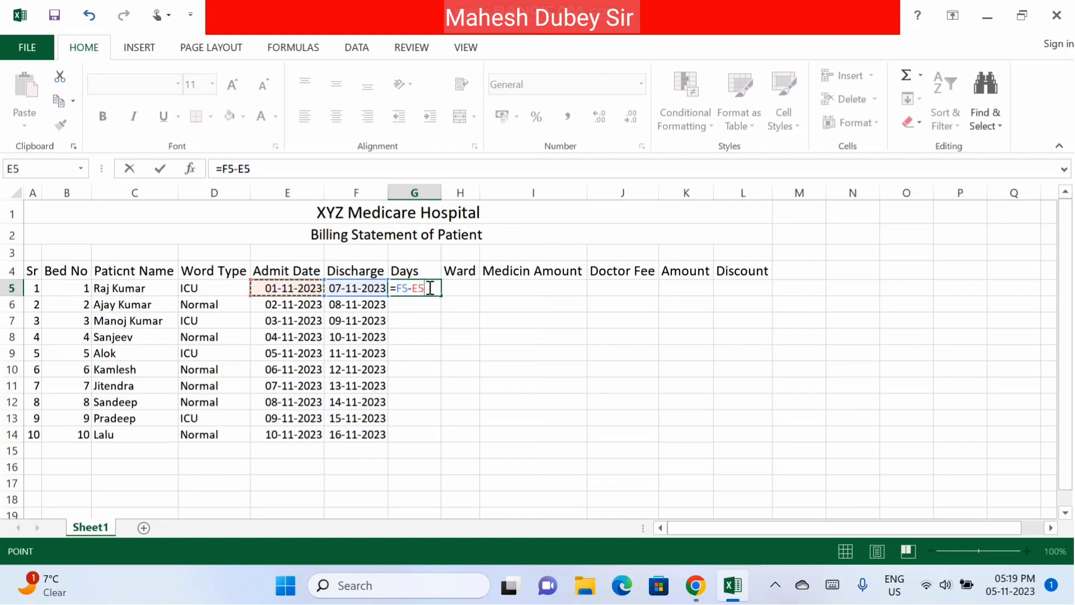
key("Return")
left_click(429, 288)
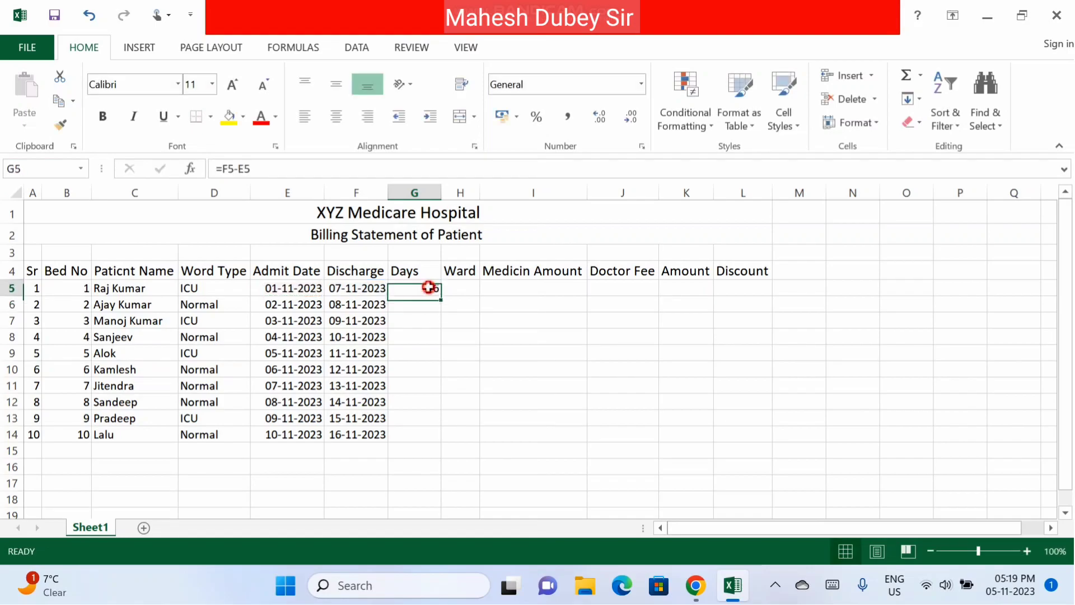
left_click_drag(443, 295, 451, 444)
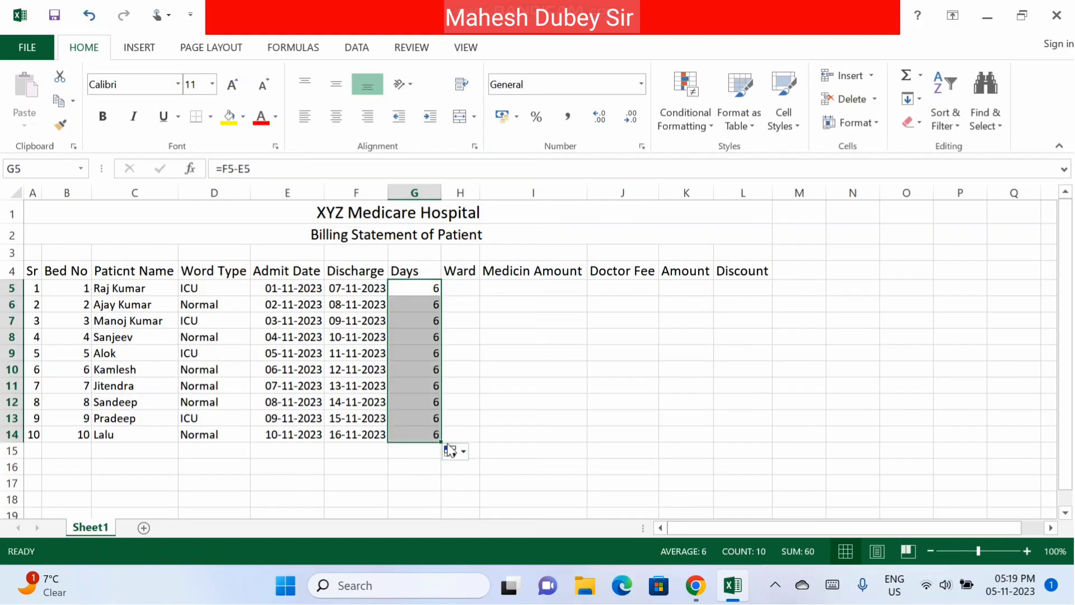
Change discharge dates F6 to 10-11-2023 and F8 to 12-11-2023.
double_click(337, 304)
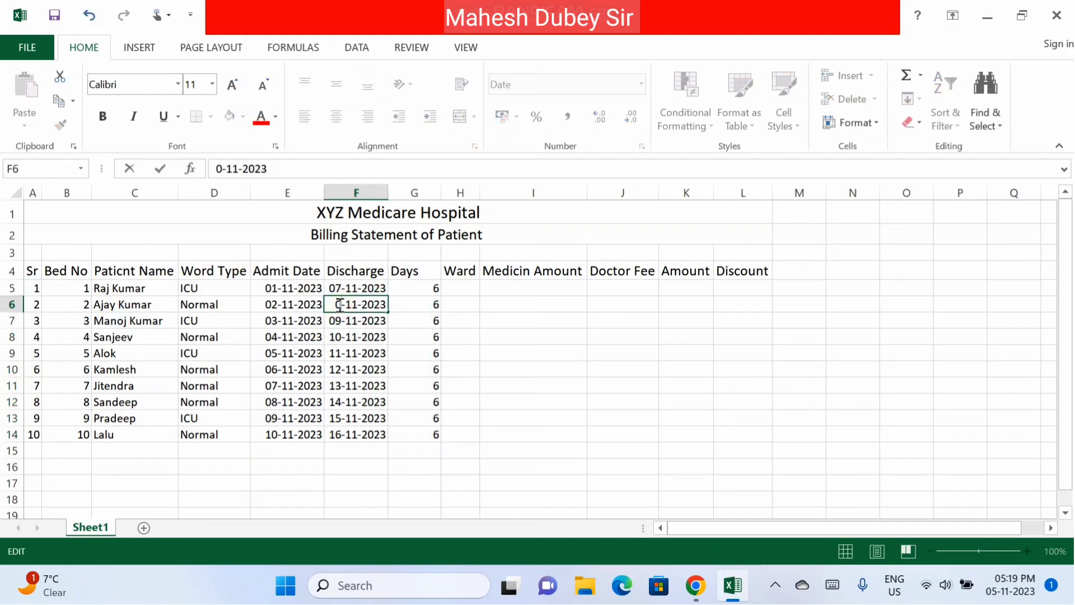
type("10")
key("Return")
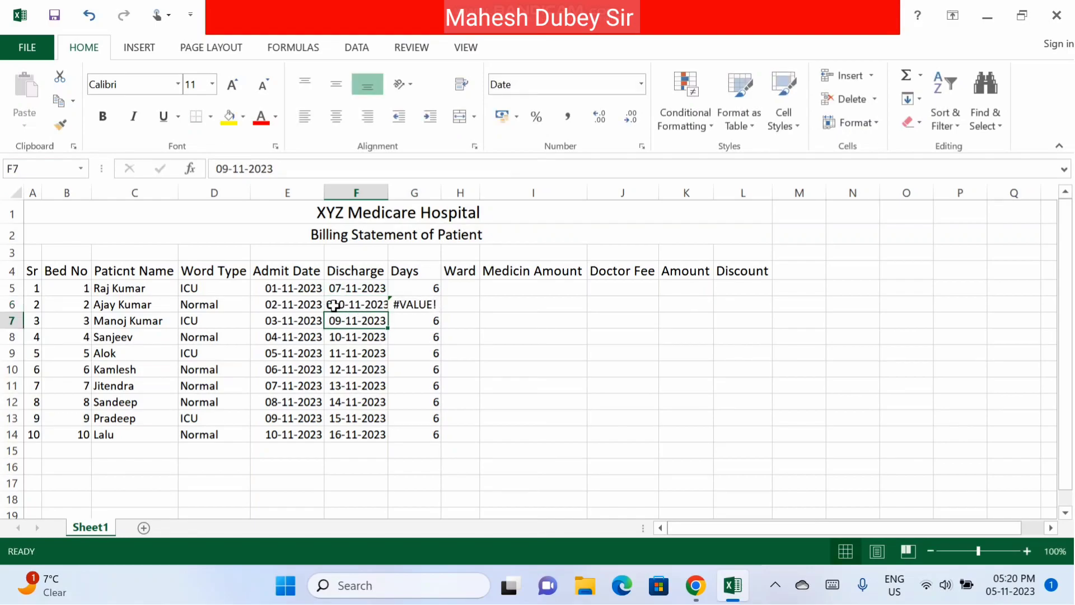
left_click(333, 306)
double_click(334, 305)
key("BackSpace")
key("Return")
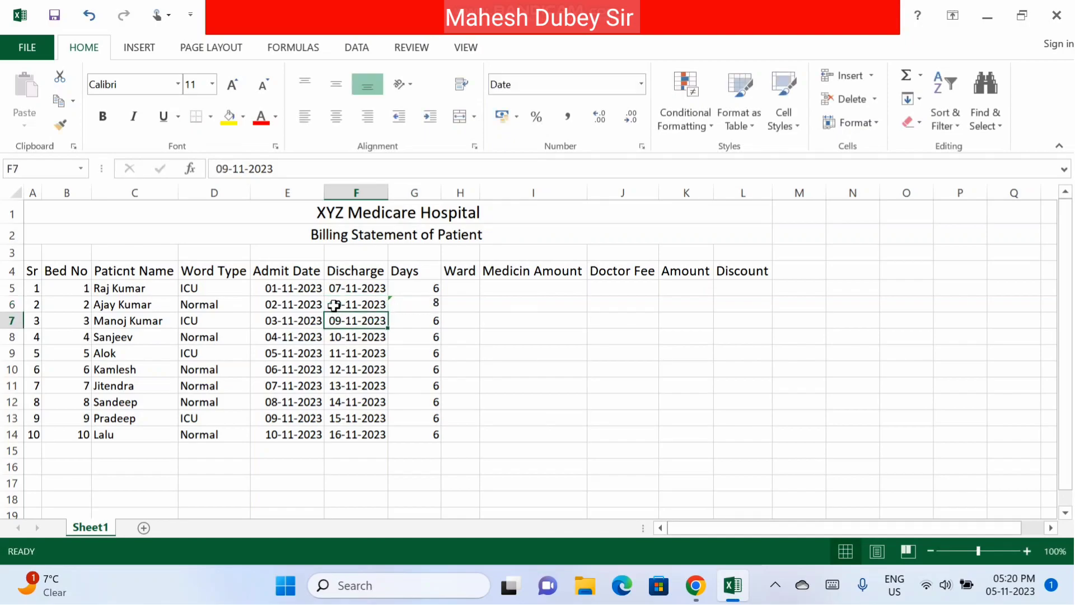
double_click(336, 335)
left_click_drag(337, 335, 325, 336)
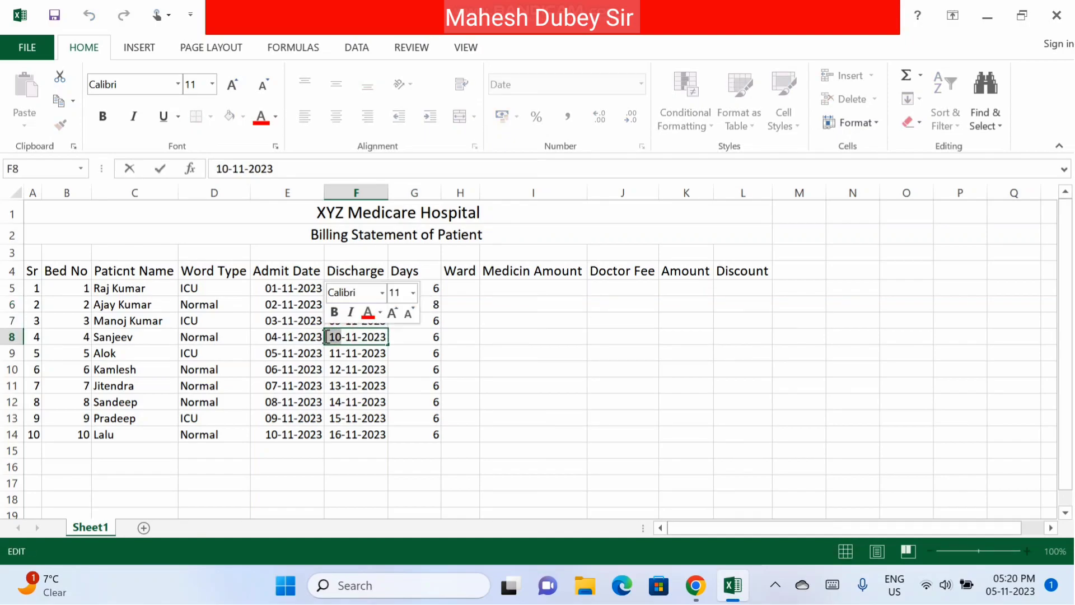
type("12")
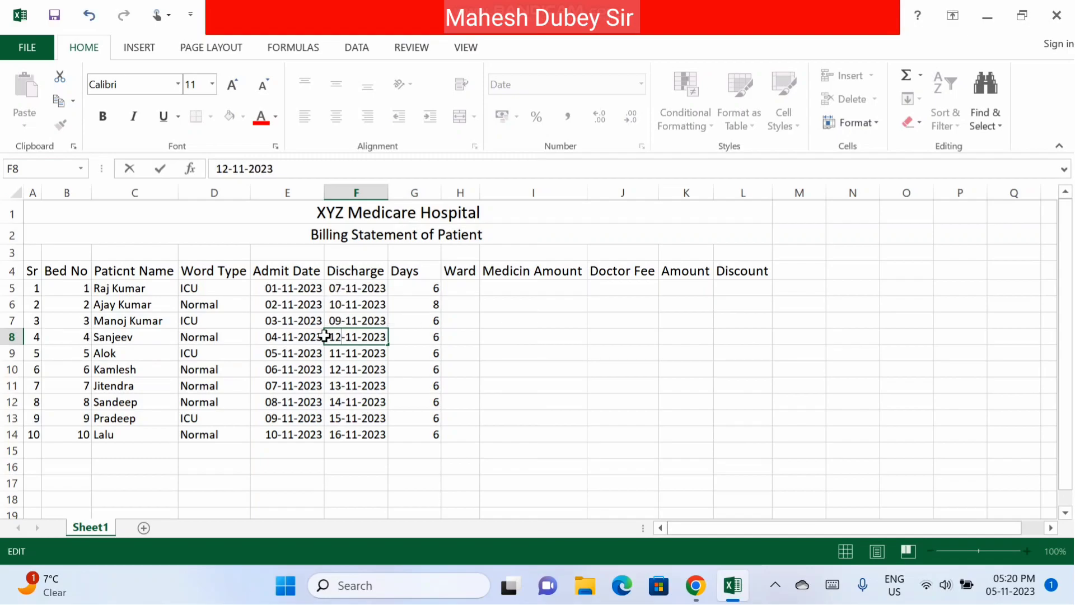
key("Return")
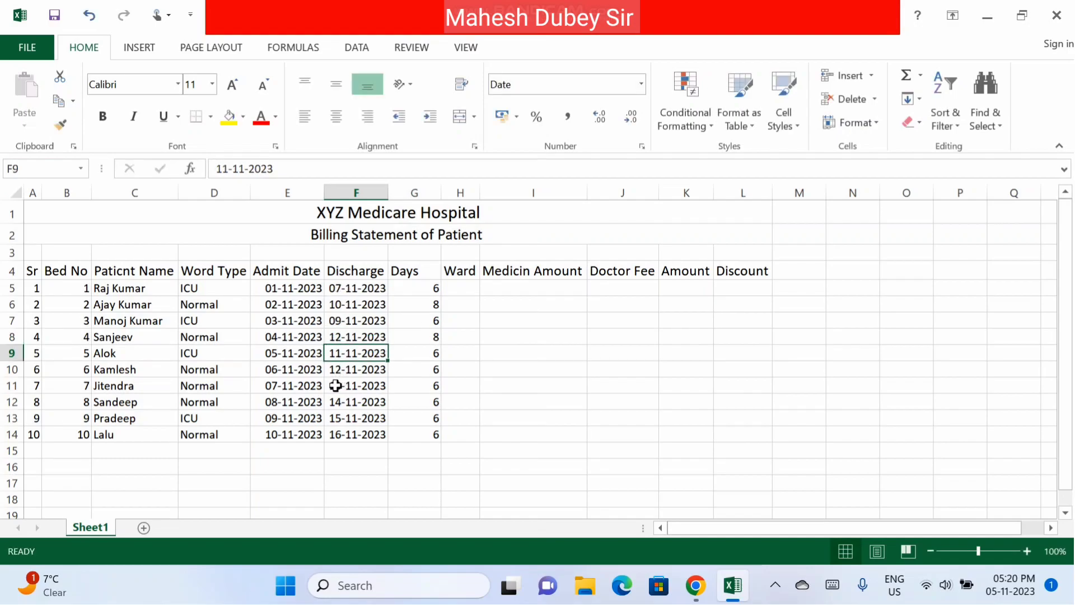
Change discharge dates F11 to 11-11-2023 and F13 to 10-11-2023.
double_click(343, 385)
left_click_drag(342, 385, 304, 388)
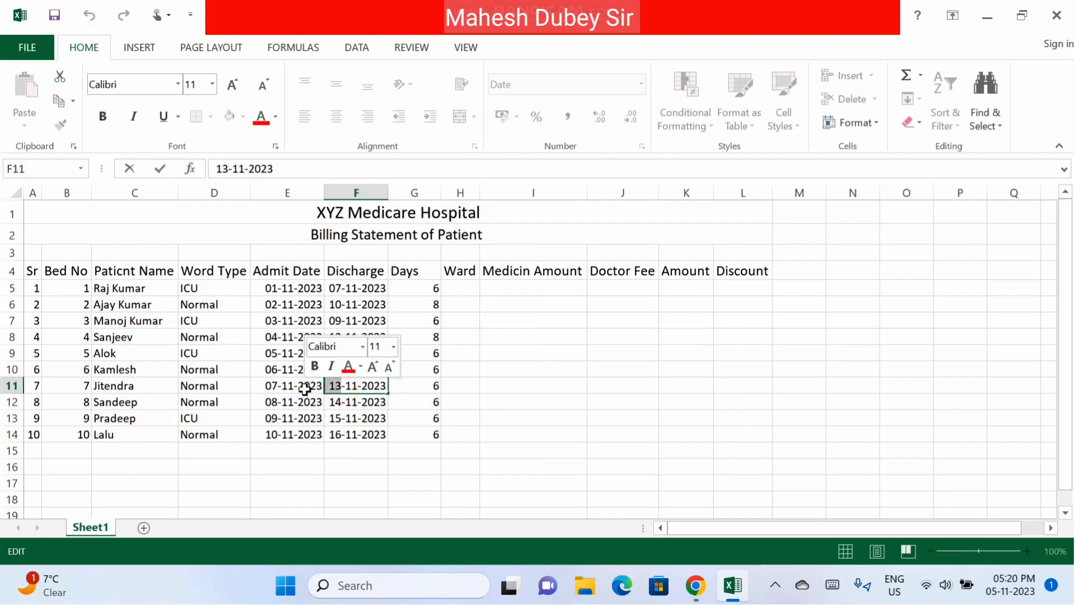
type("11")
key("Return")
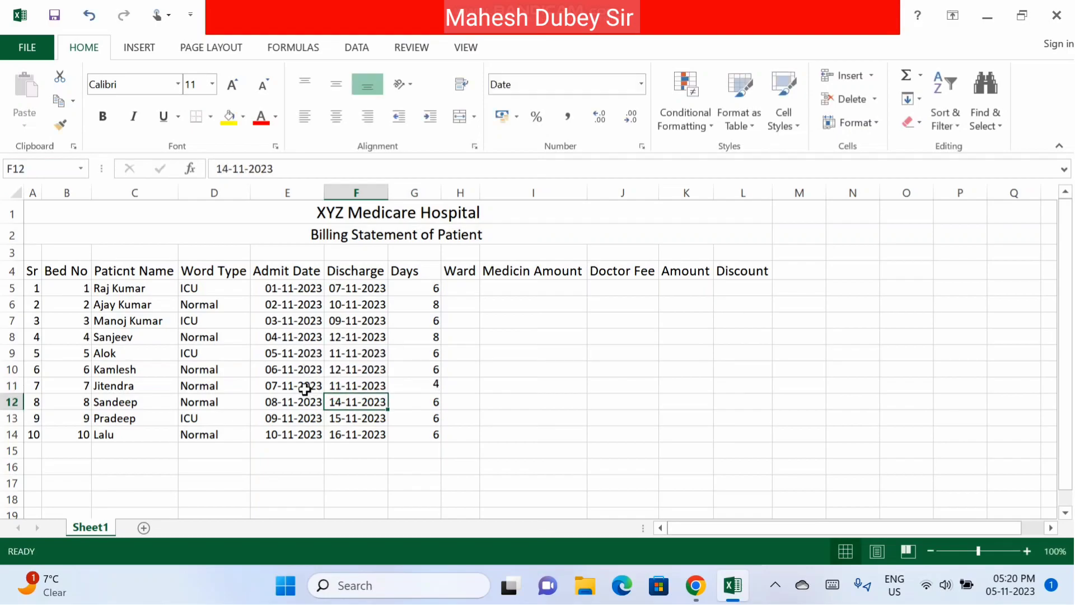
double_click(341, 418)
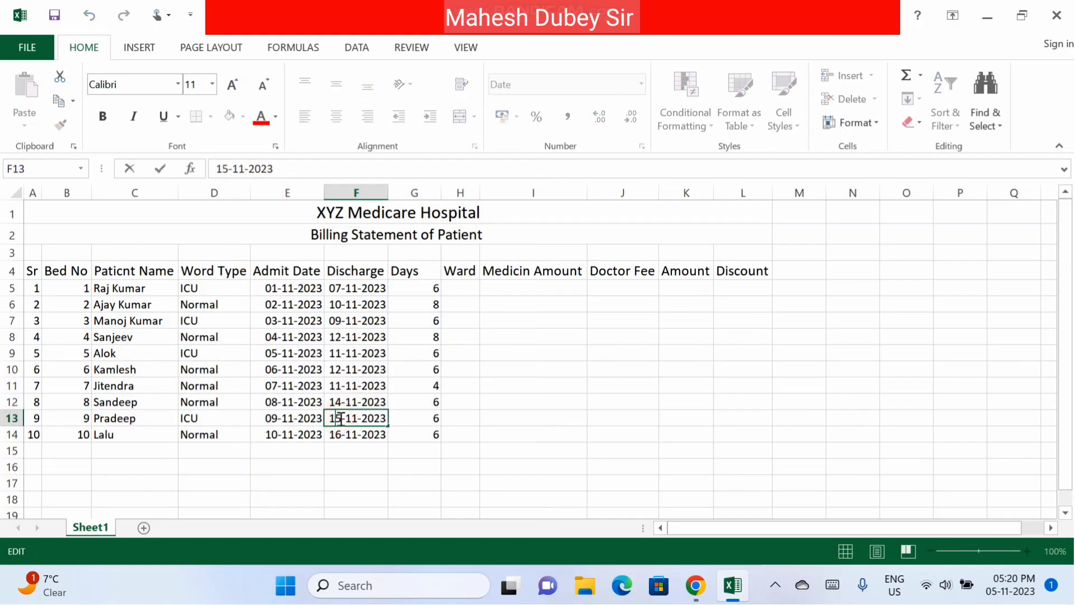
left_click_drag(341, 418, 288, 425)
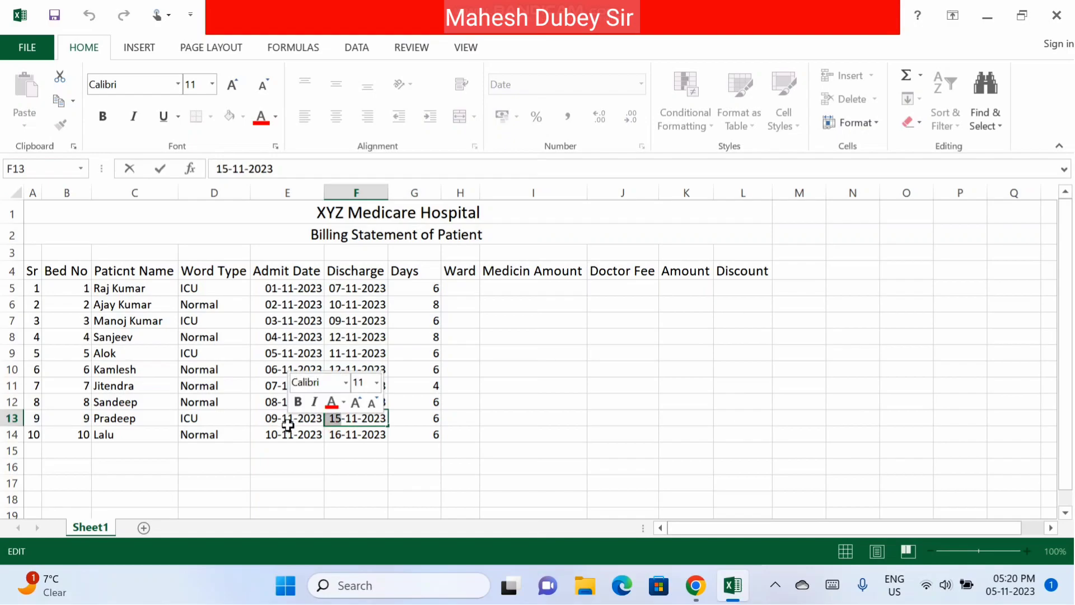
type("10")
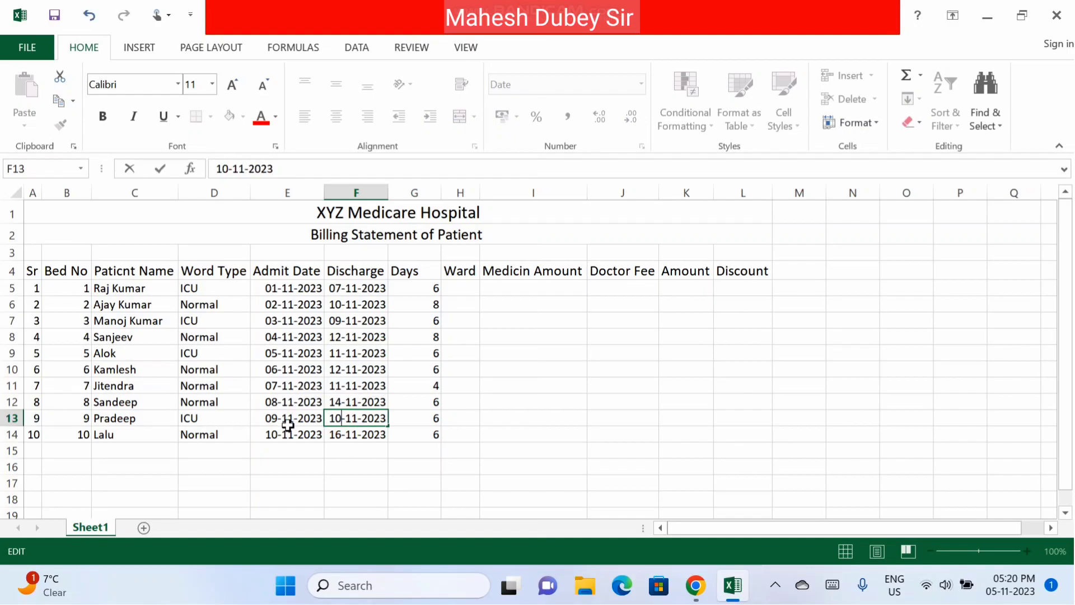
key("Return")
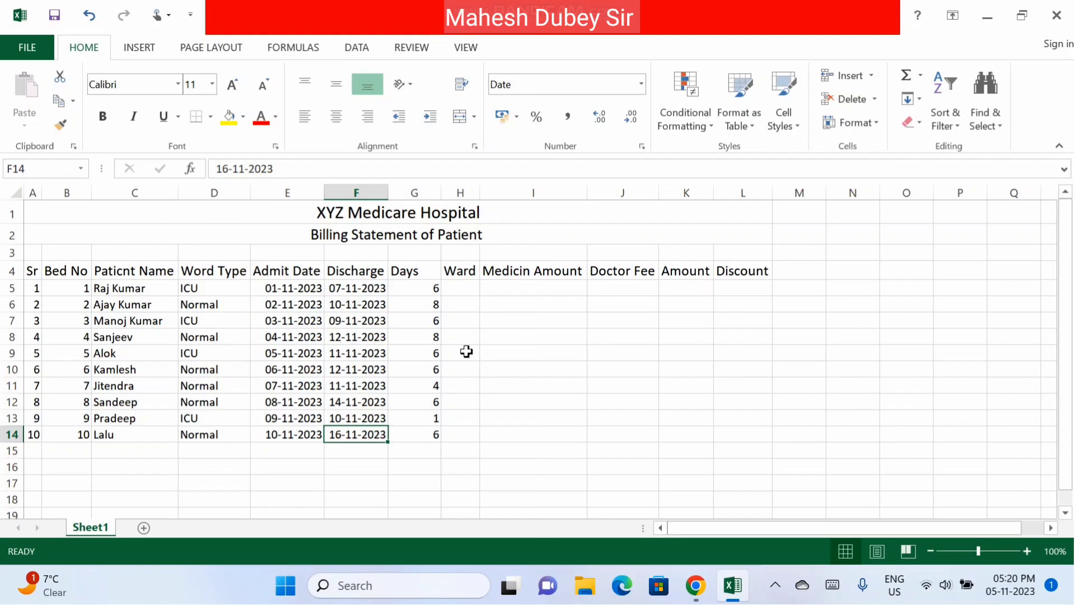
left_click(465, 292)
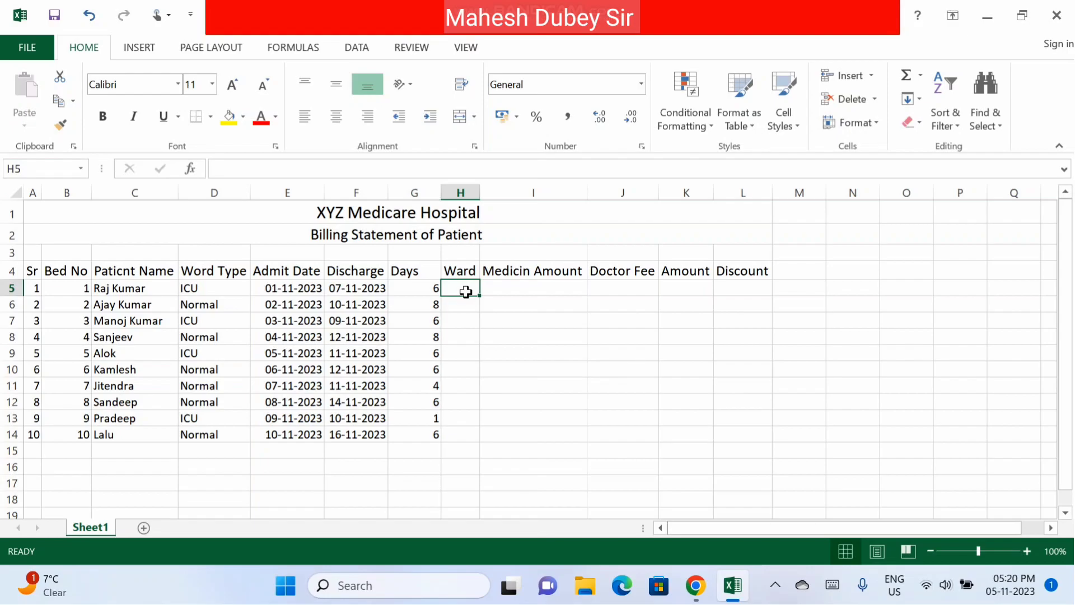
Edit heading H4, extending 'Ward' toward 'Ward Charge'.
left_click(686, 434)
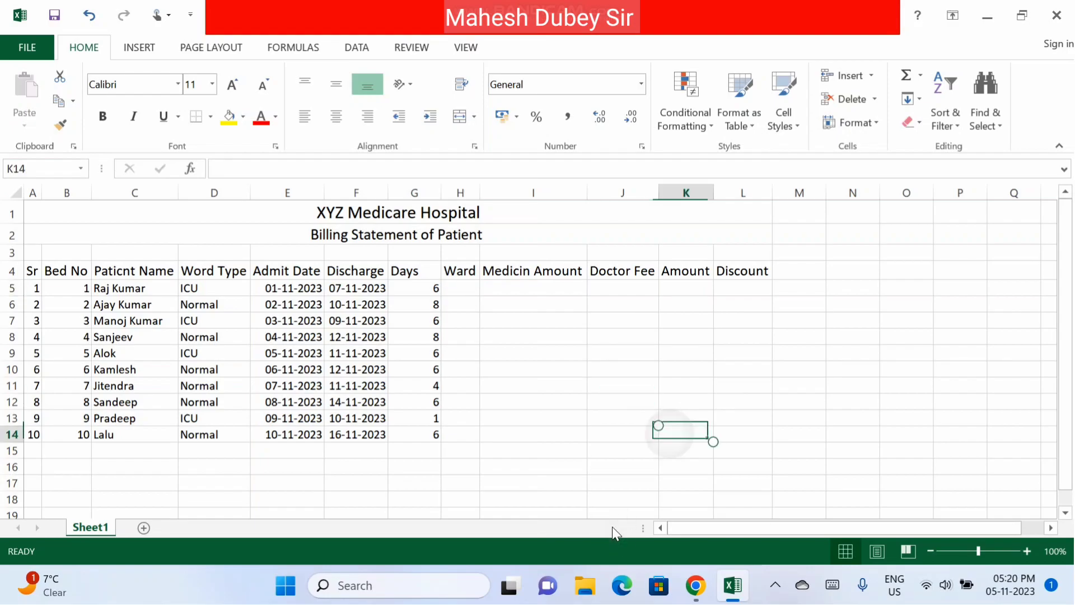
double_click(476, 273)
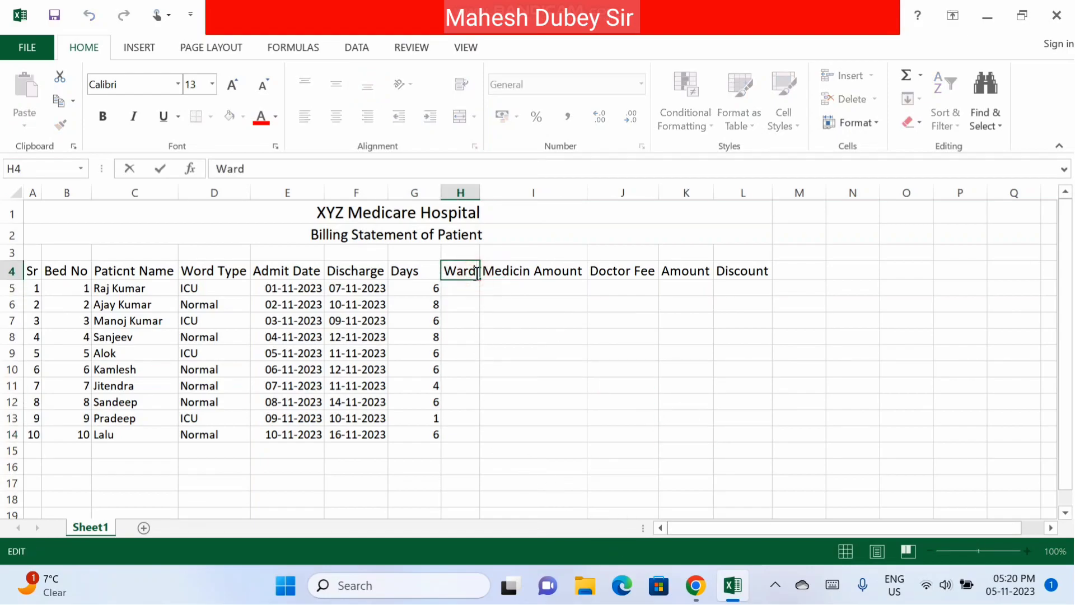
type("Charge")
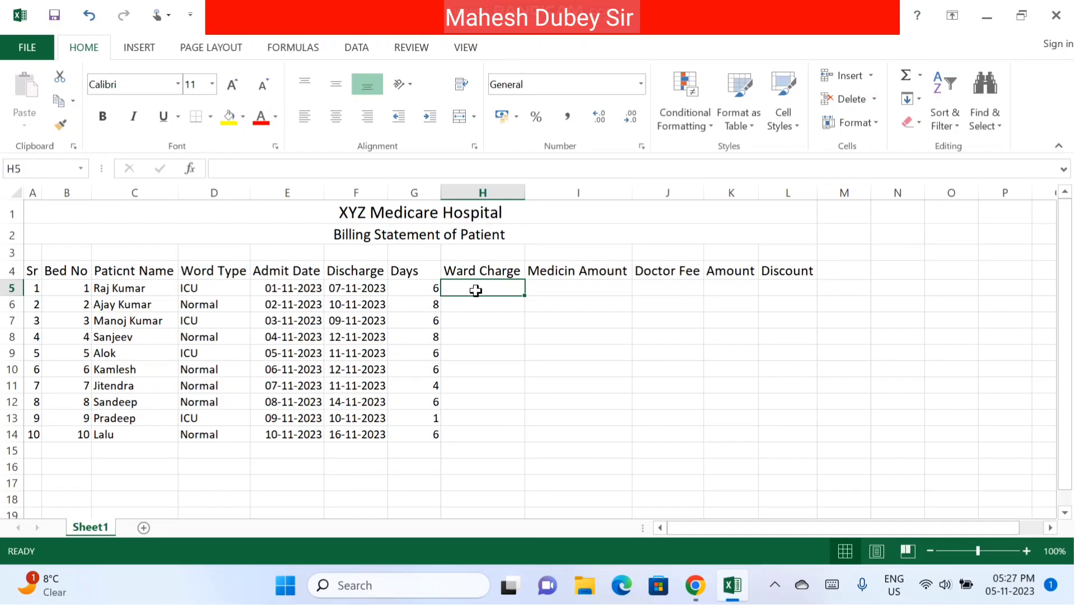
Begin the H5 formula as =if(D5="ICU" to test the first patient's ward.
type("=")
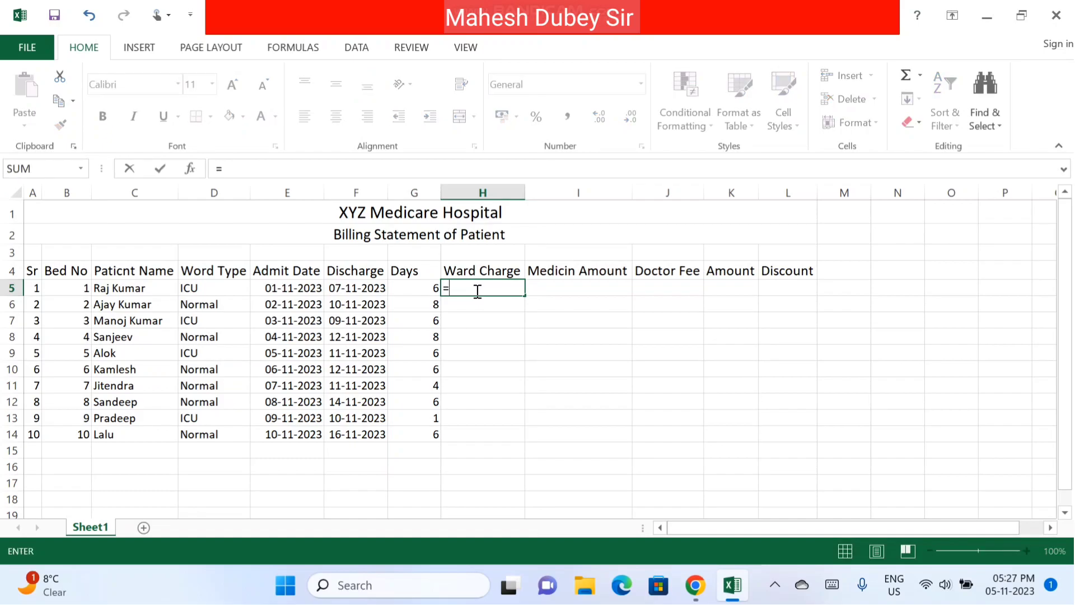
type("if")
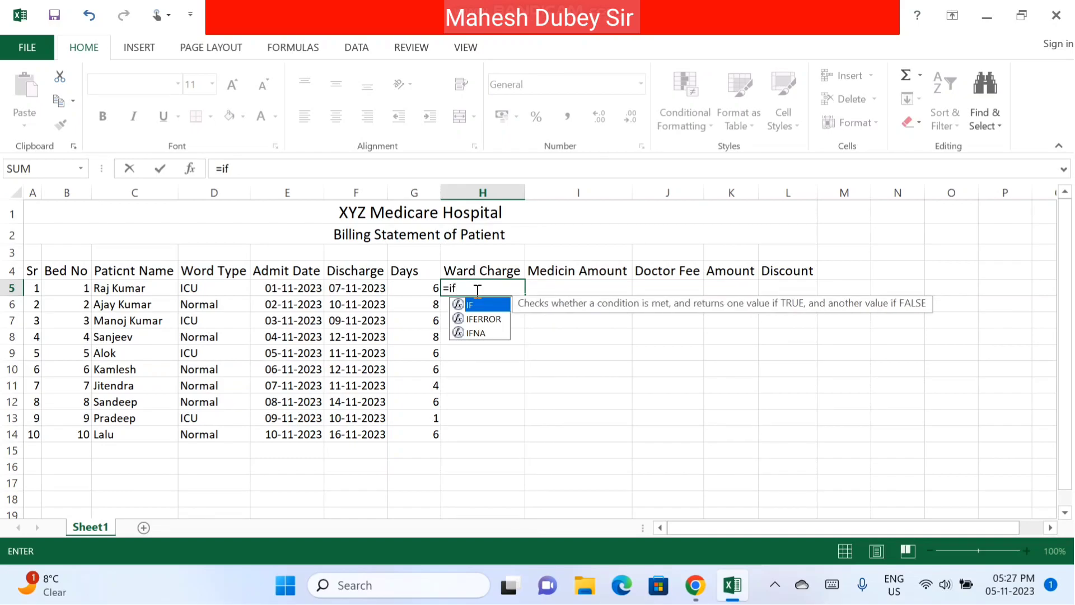
type("(")
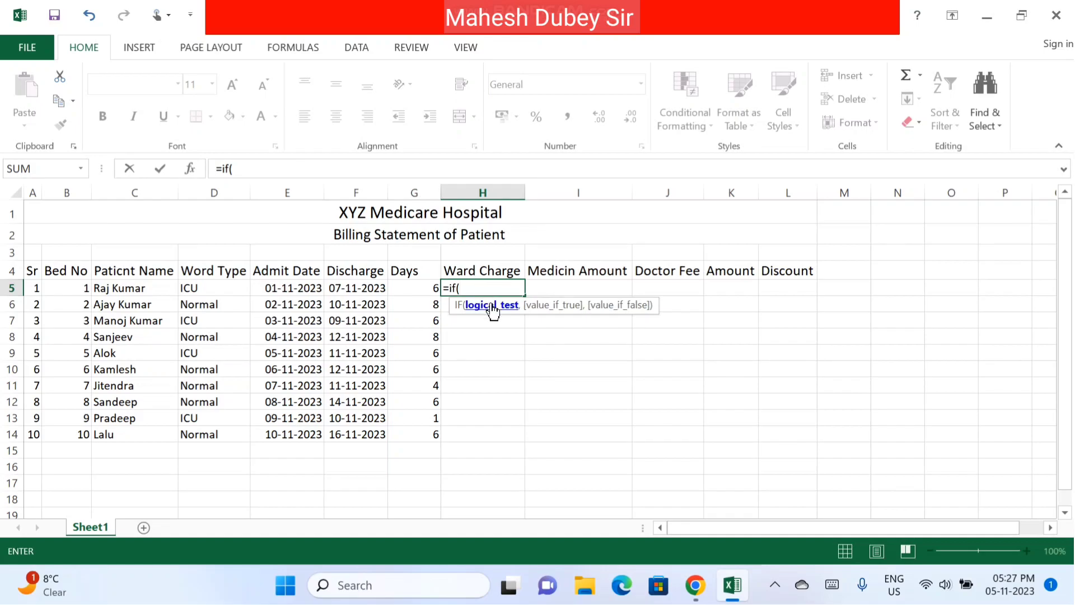
left_click(201, 291)
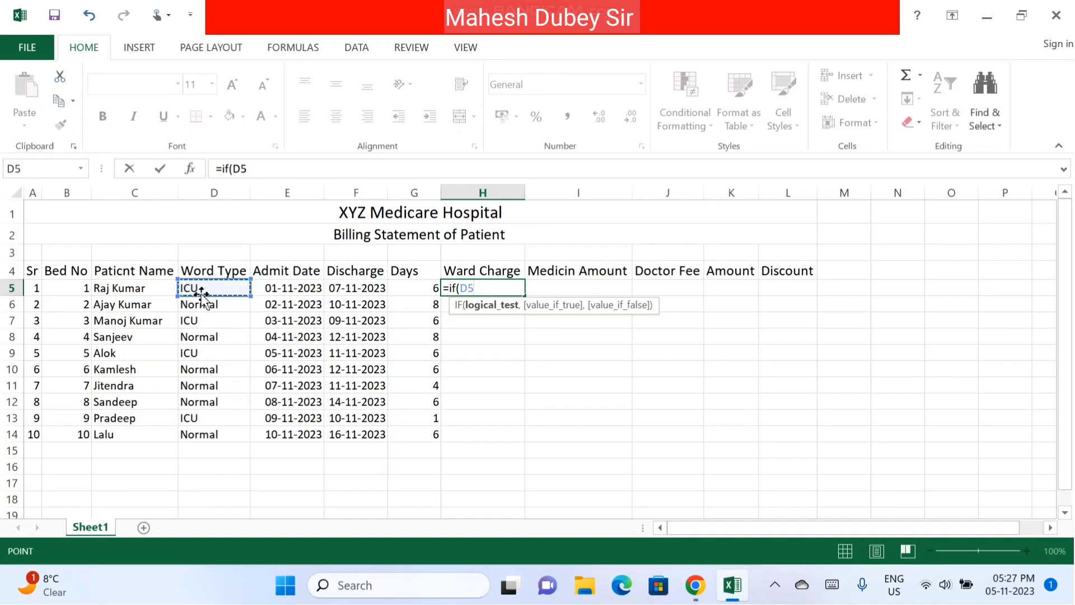
type("=")
type("\"")
type("ICU")
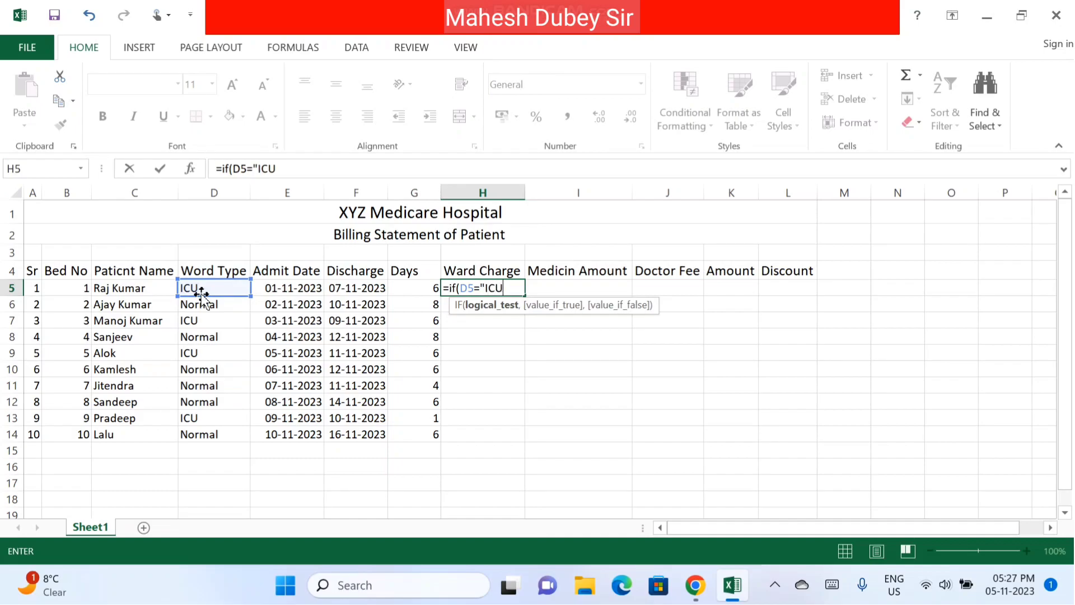
type("\"")
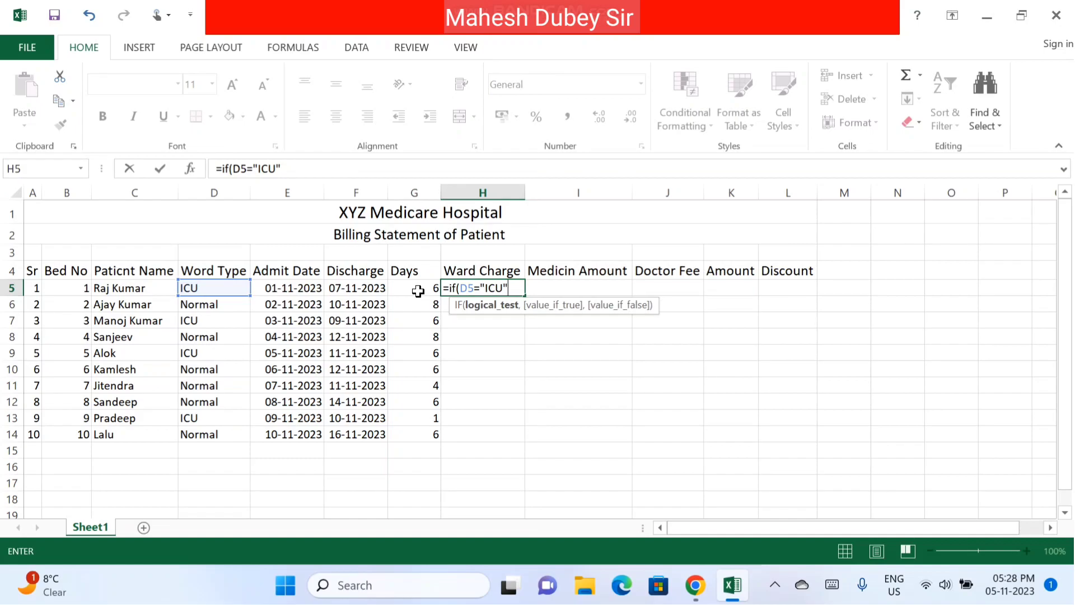
Add G5*7000 as the ICU result in H5's formula and start a second IF.
left_click(418, 290)
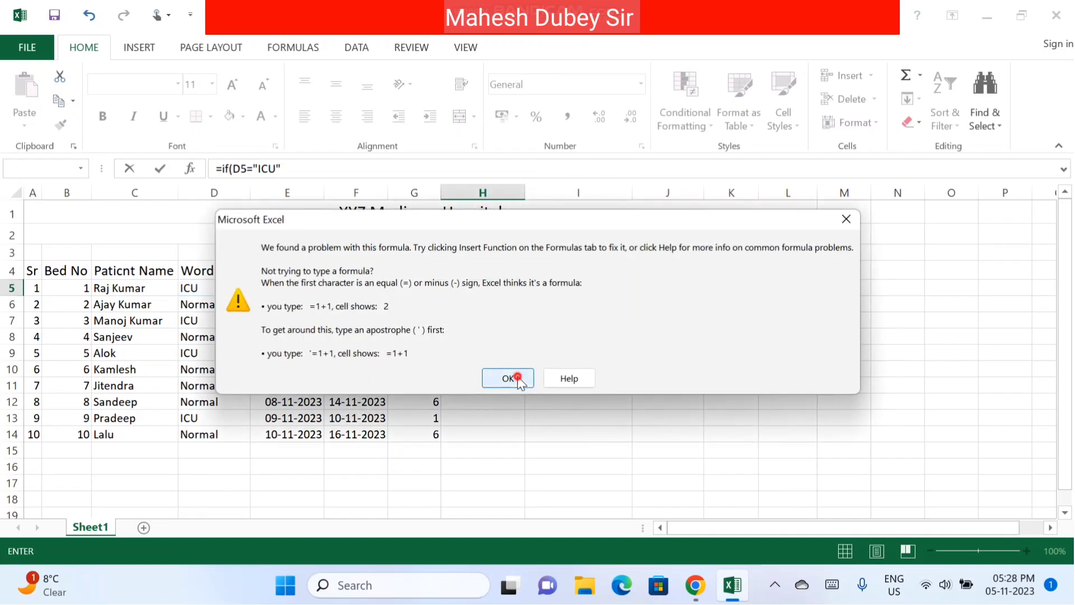
left_click(516, 379)
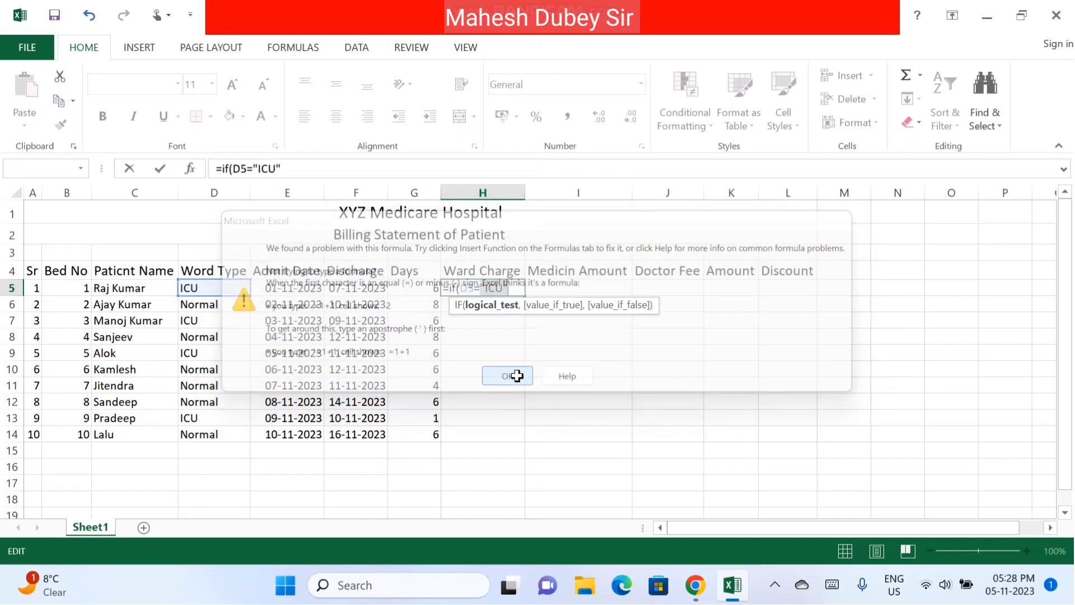
left_click(515, 288)
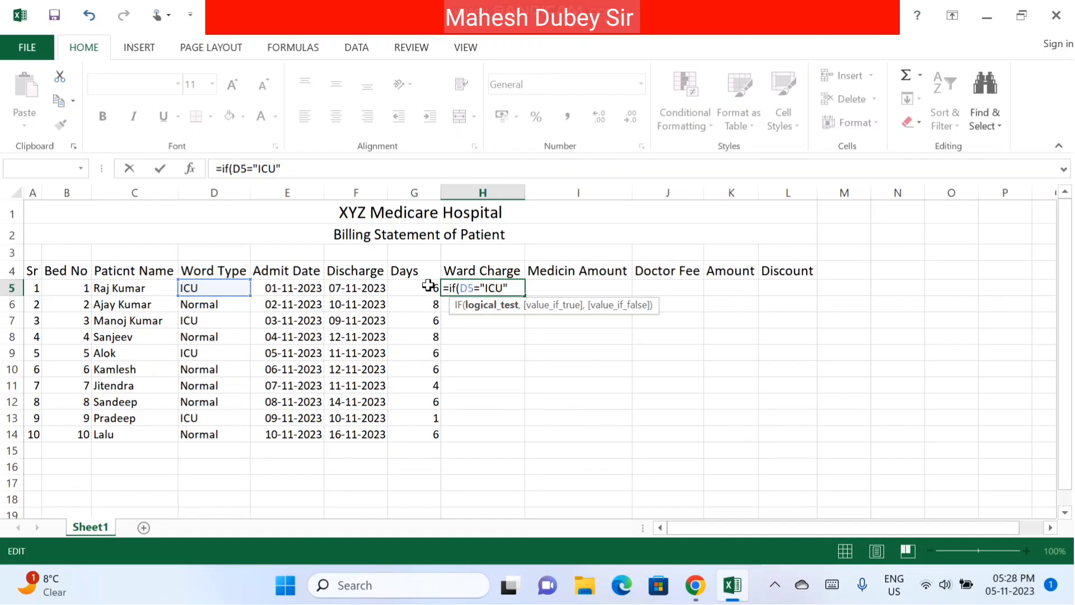
type(",")
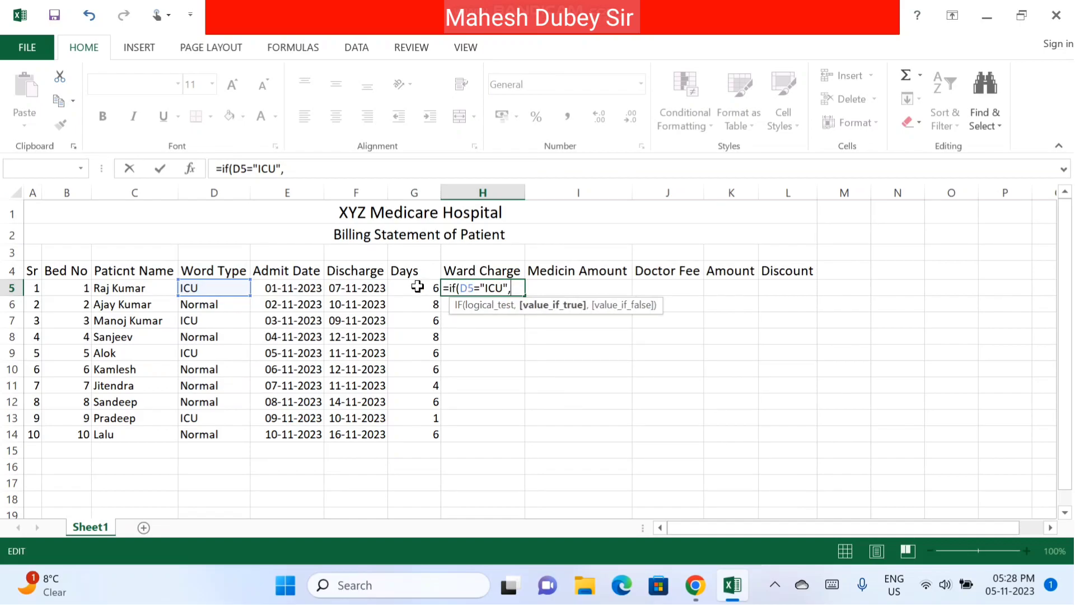
left_click(417, 286)
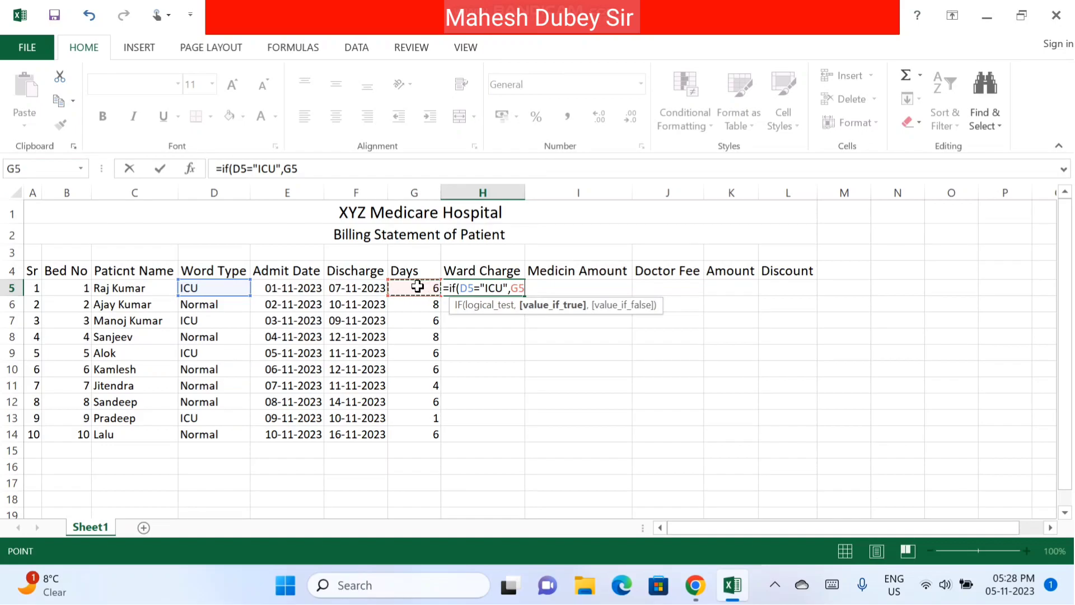
type("*")
type("7")
type("000")
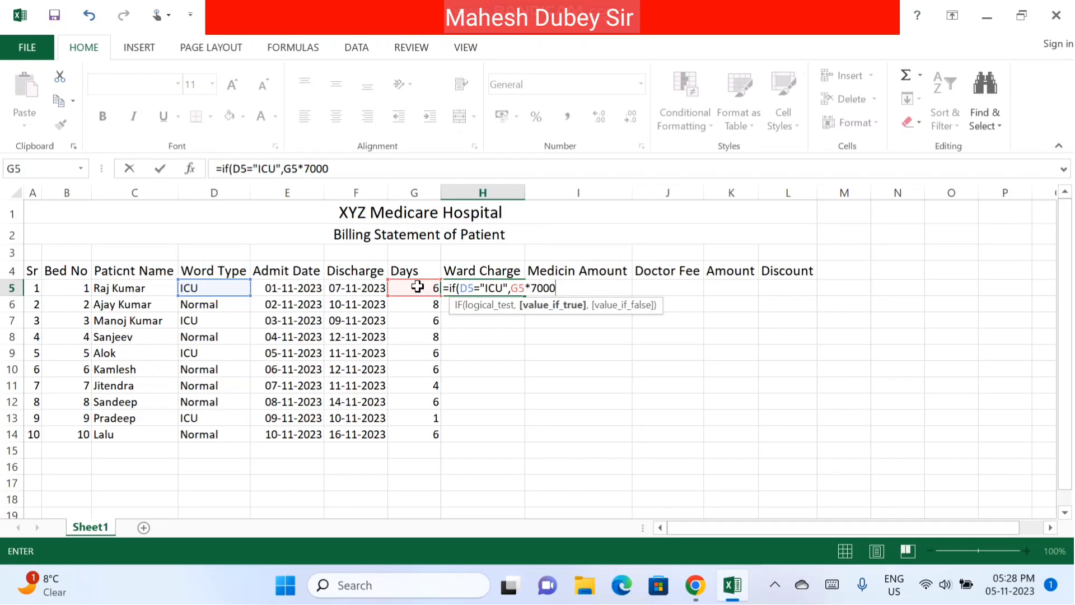
type(",")
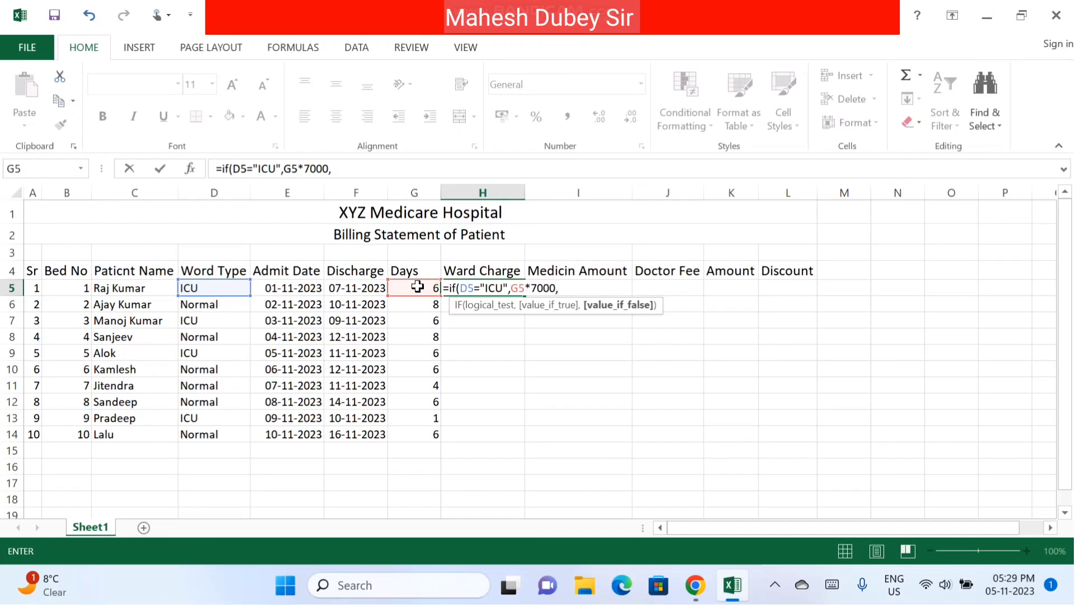
type("if")
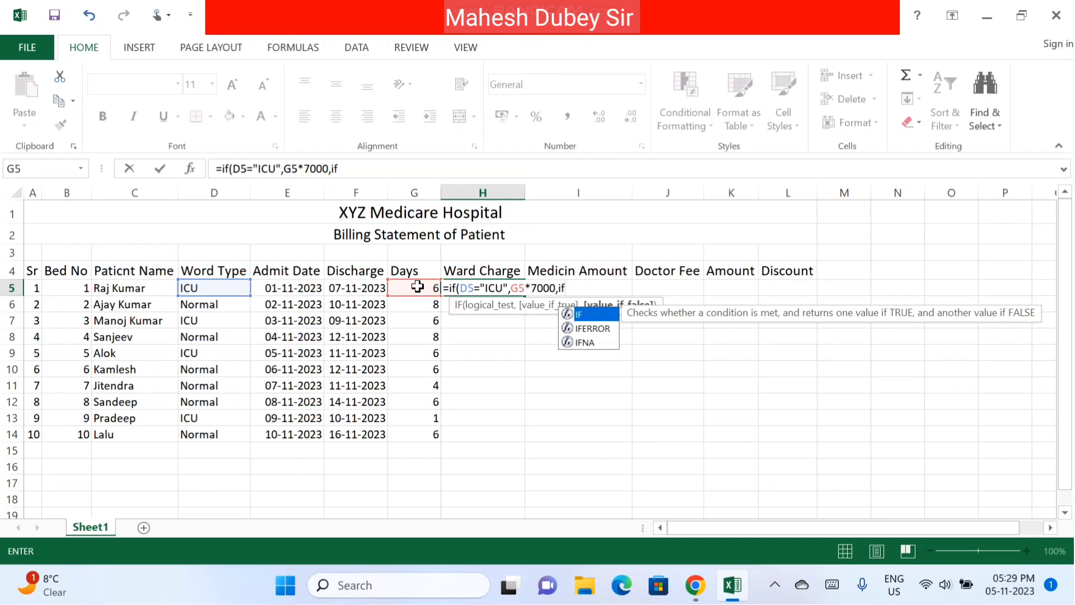
type("(")
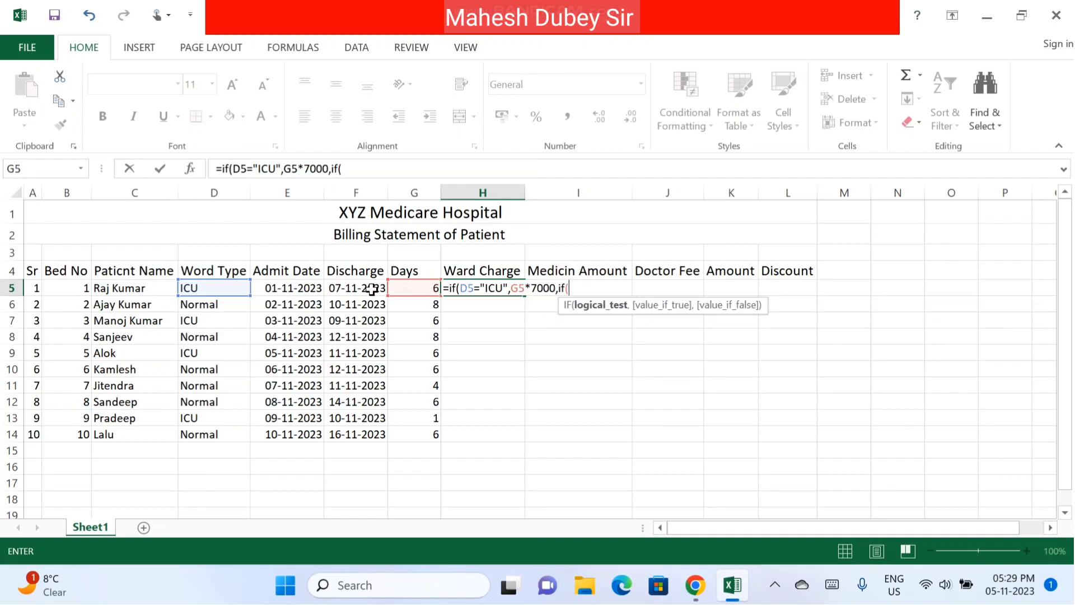
Finish the H5 formula with D5="Normal",G5*1500, showing 42000.
left_click(231, 289)
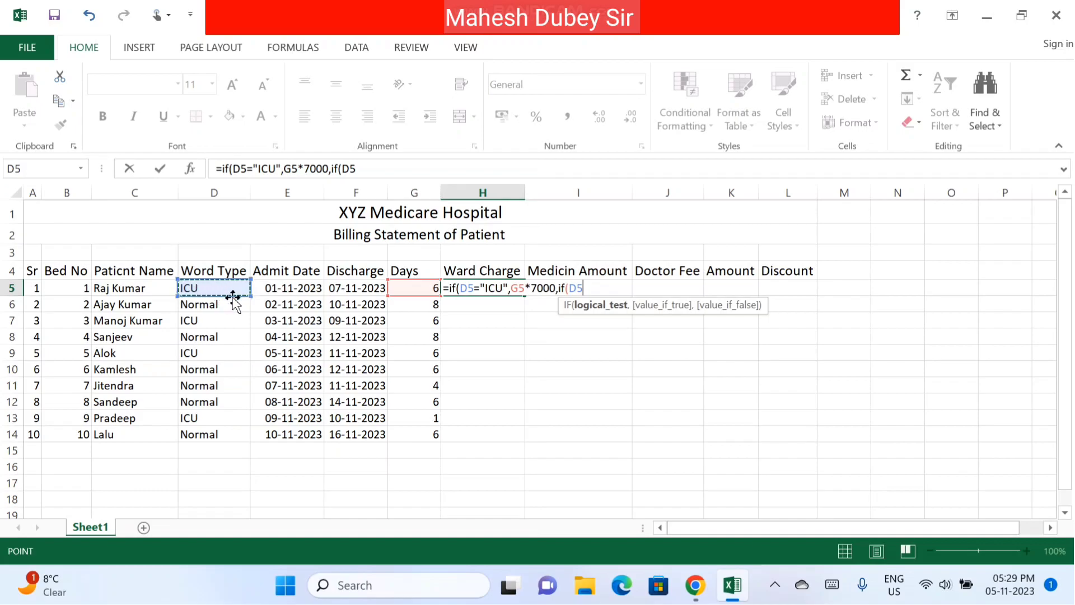
type("=")
type("\"")
type("Norma")
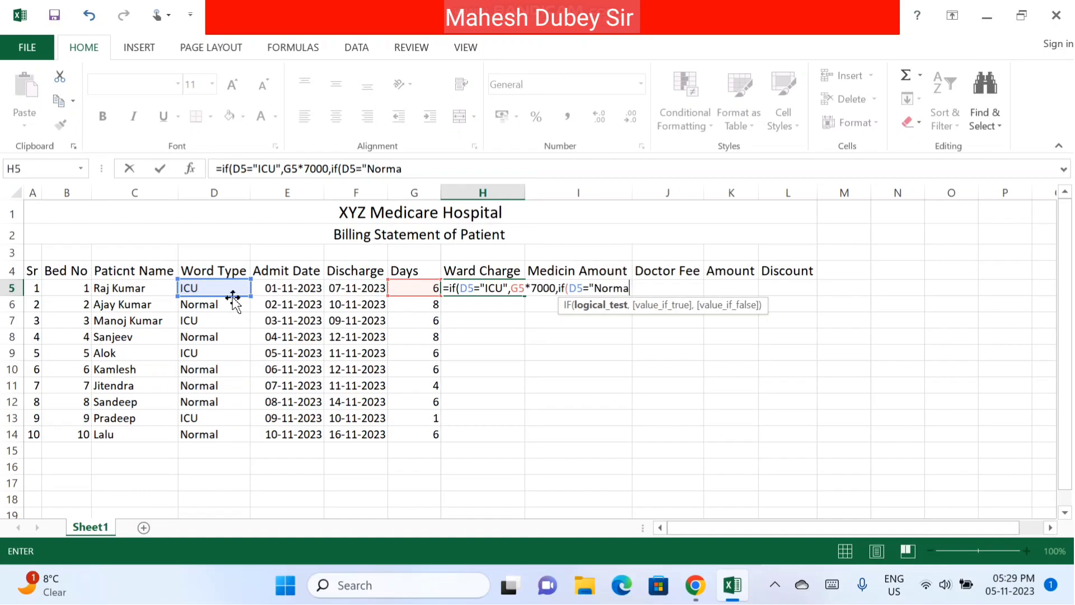
type("l")
type("\"")
type(",")
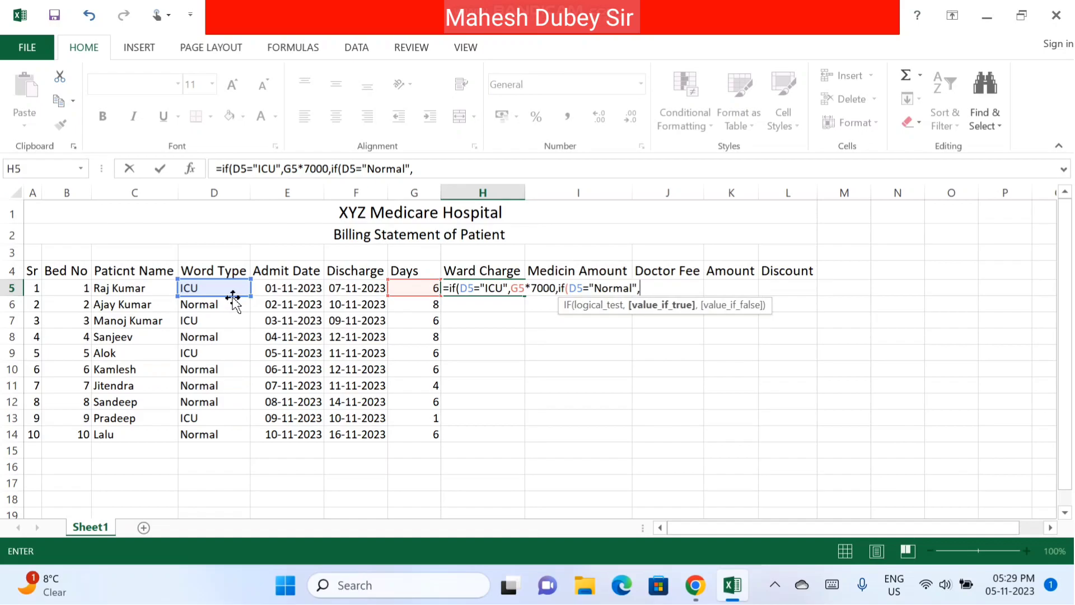
left_click(412, 286)
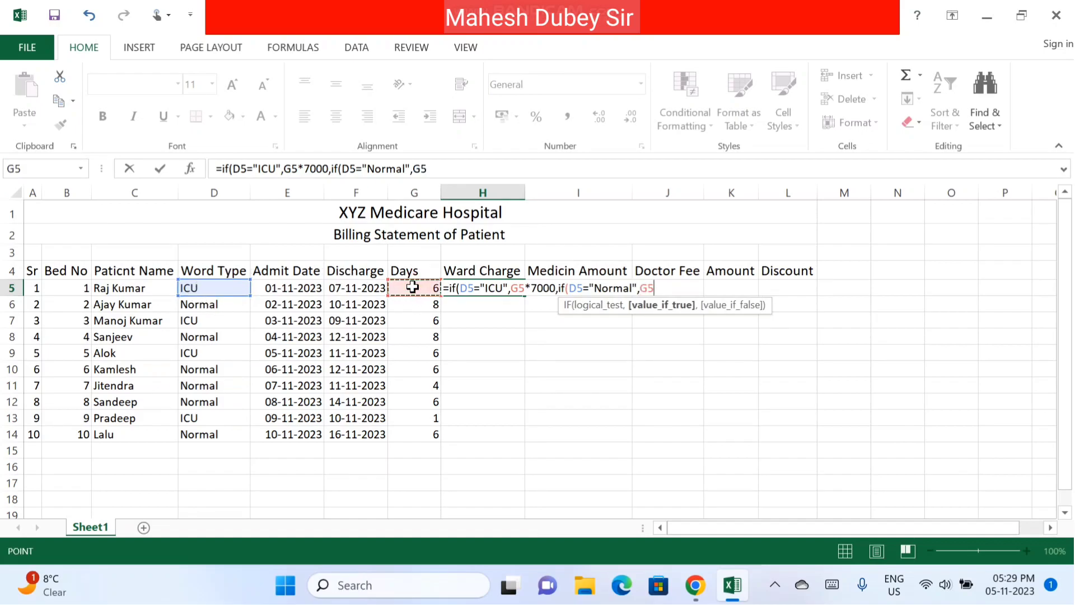
type("*")
type("1")
type("500")
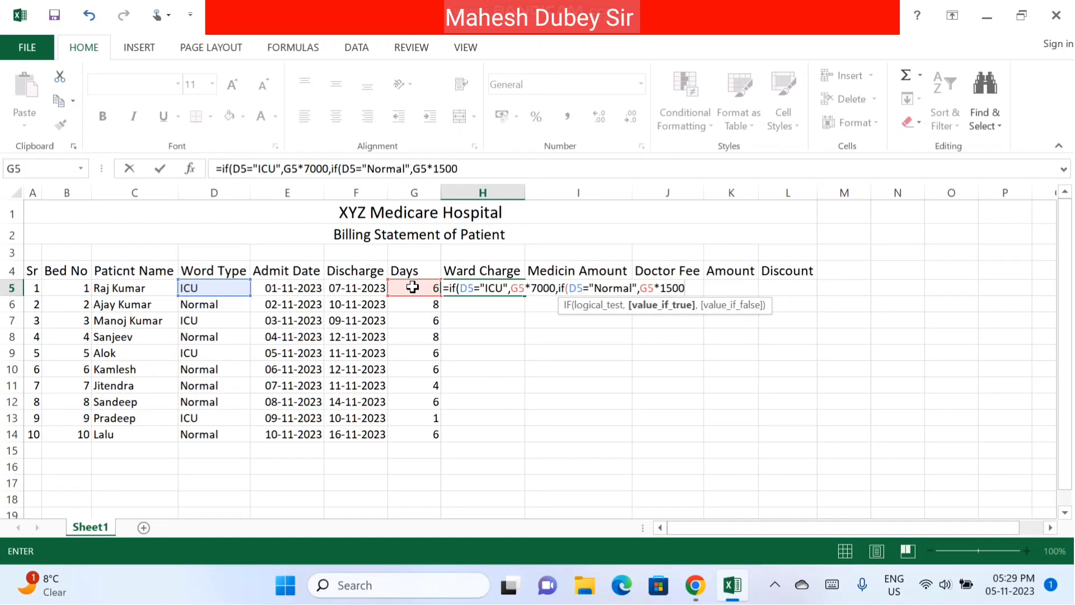
type(")")
type(")")
key("Return")
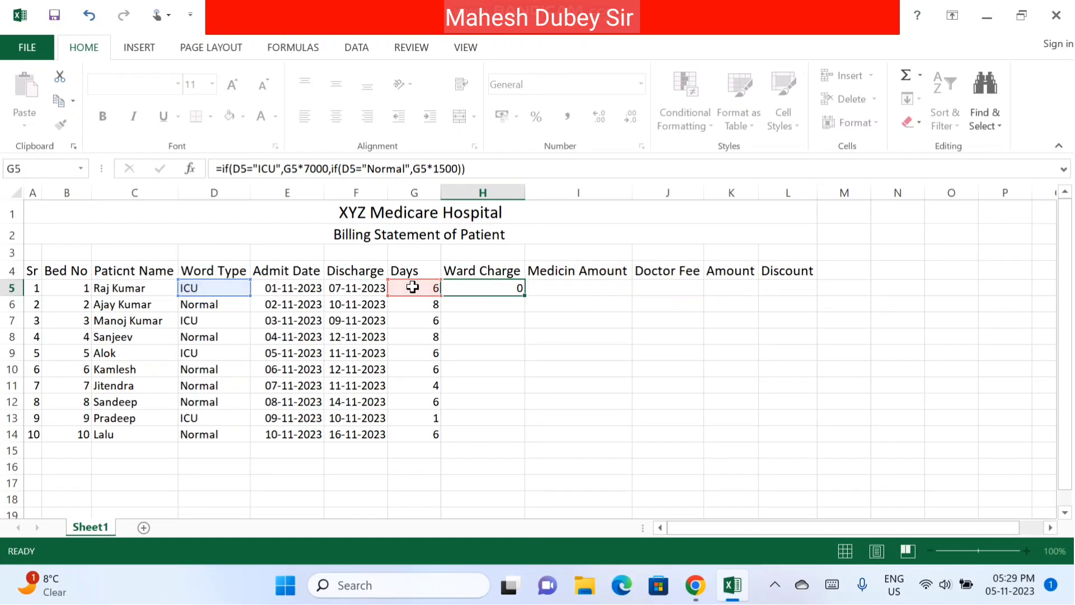
Fill the H5 ward-charge formula down through H14.
left_click(508, 287)
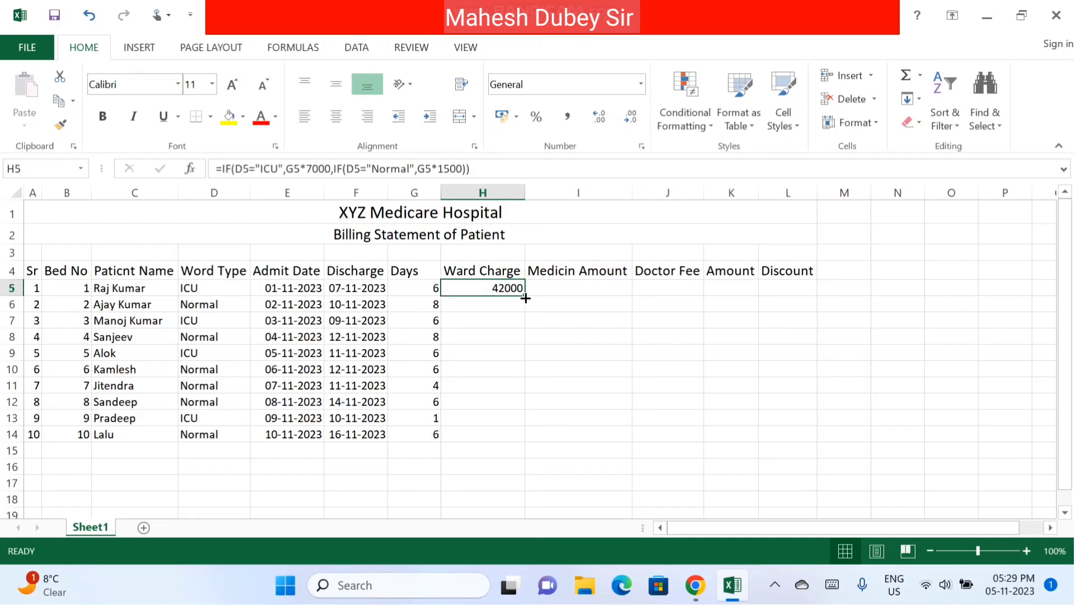
left_click_drag(524, 295, 525, 439)
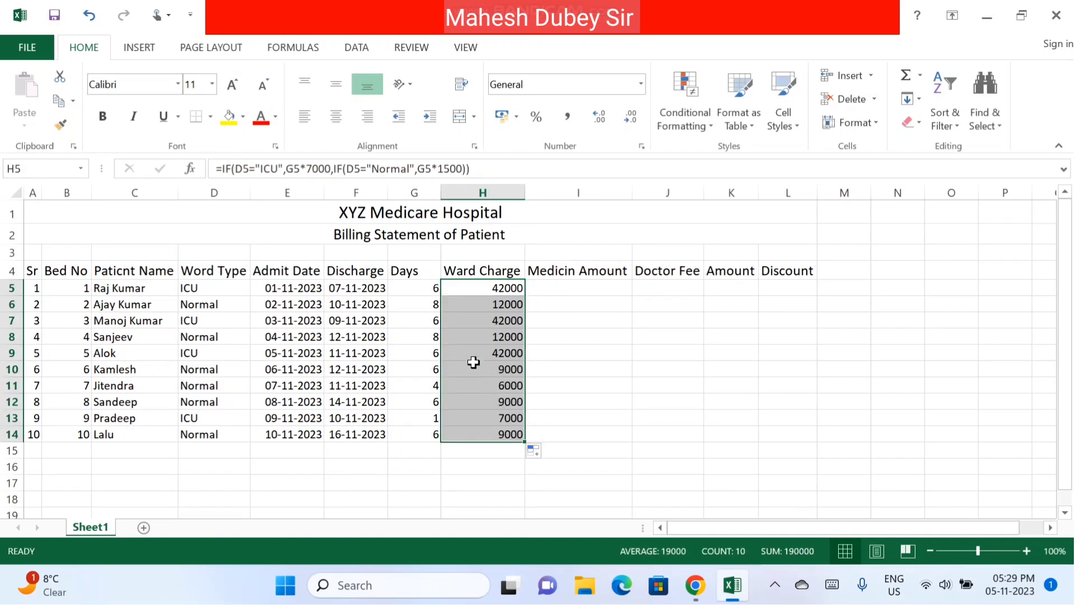
left_click(572, 284)
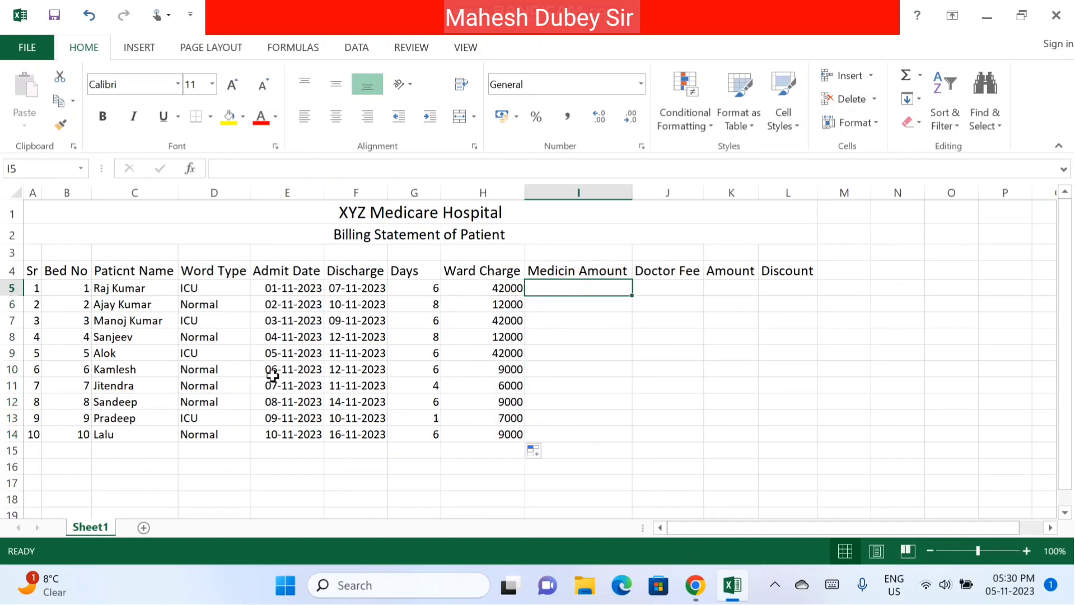
Change the F10 discharge date to 17-11-2023.
double_click(340, 370)
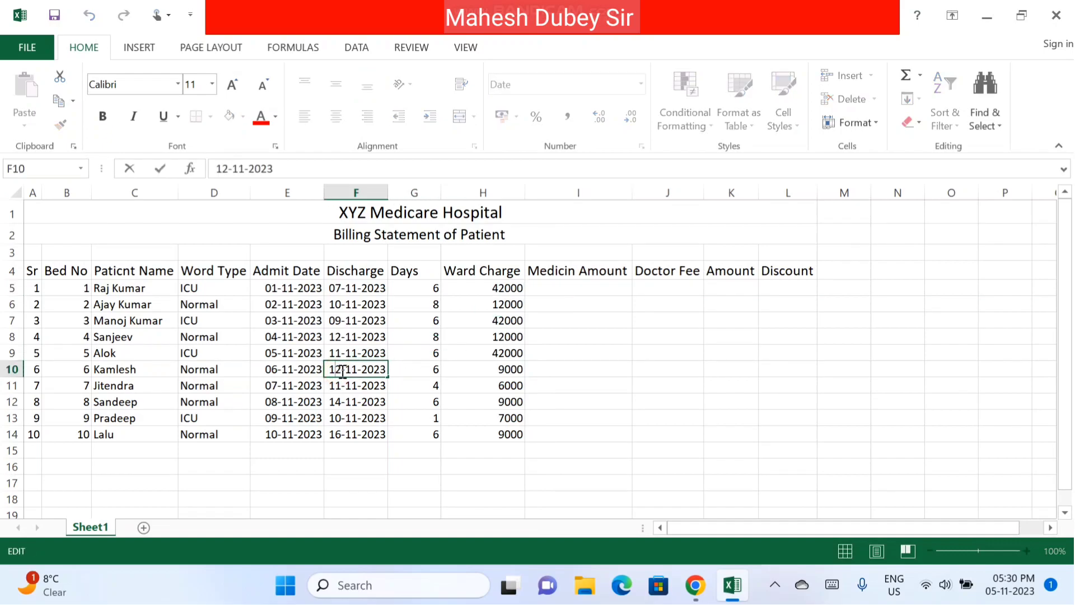
left_click_drag(343, 370, 331, 370)
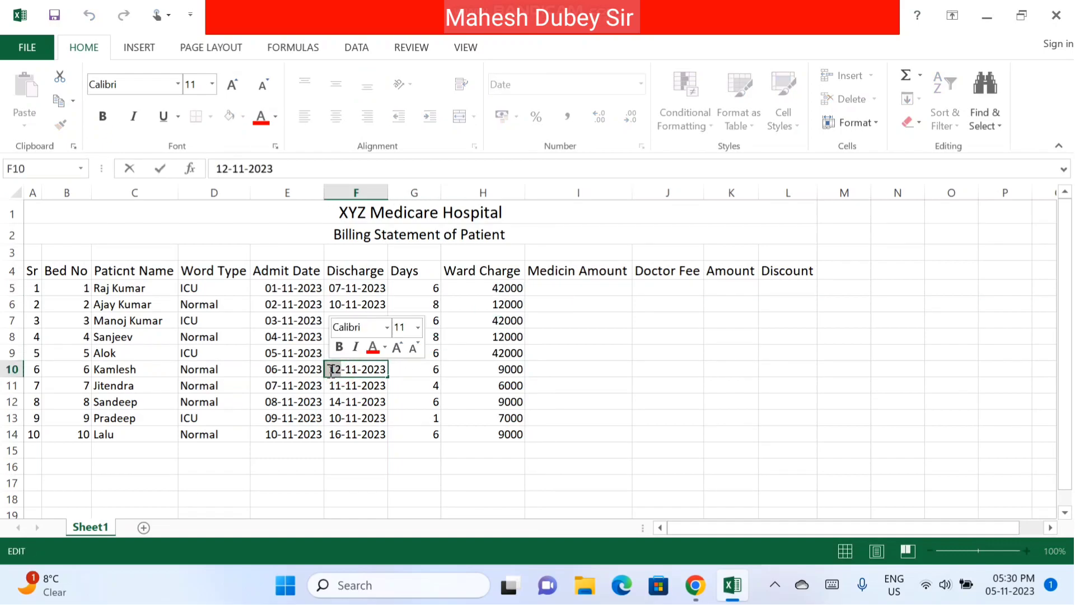
type("17")
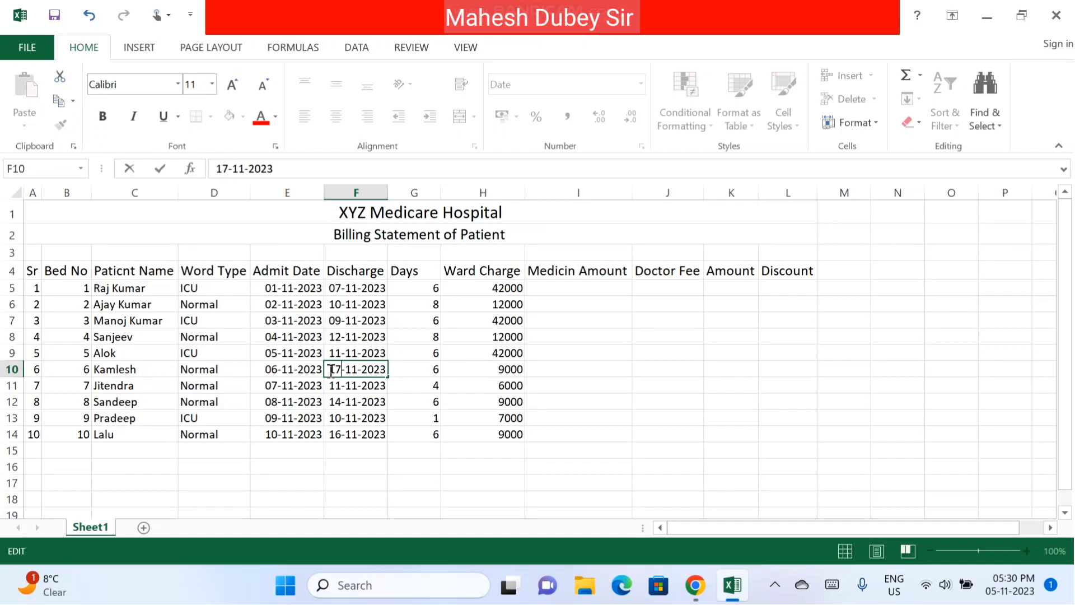
key("Return")
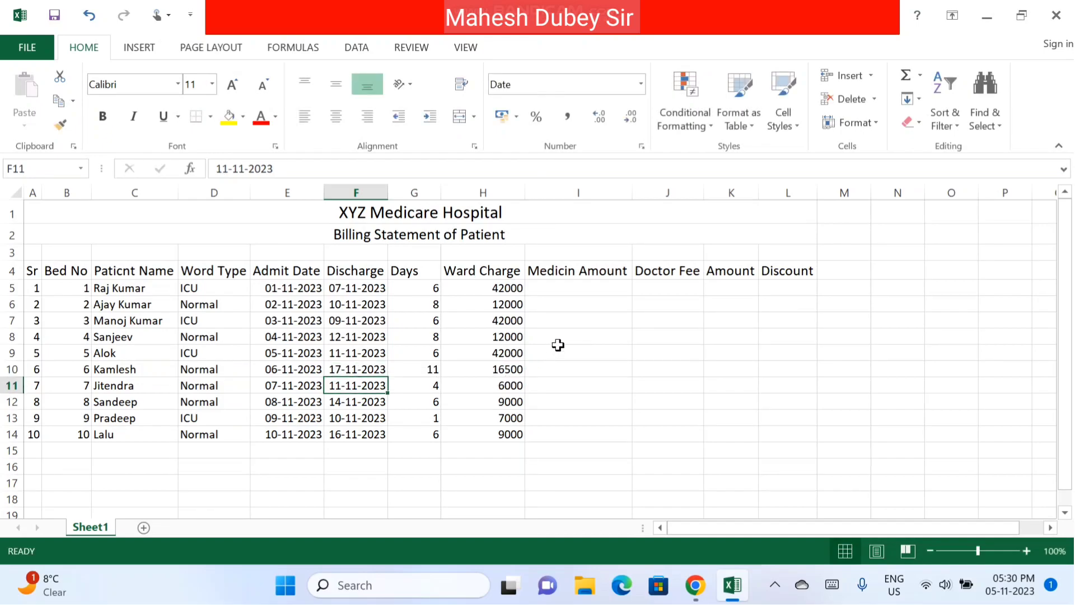
Change the F7 discharge date to 05-11-2023, giving a 2-day stay.
left_click(501, 320)
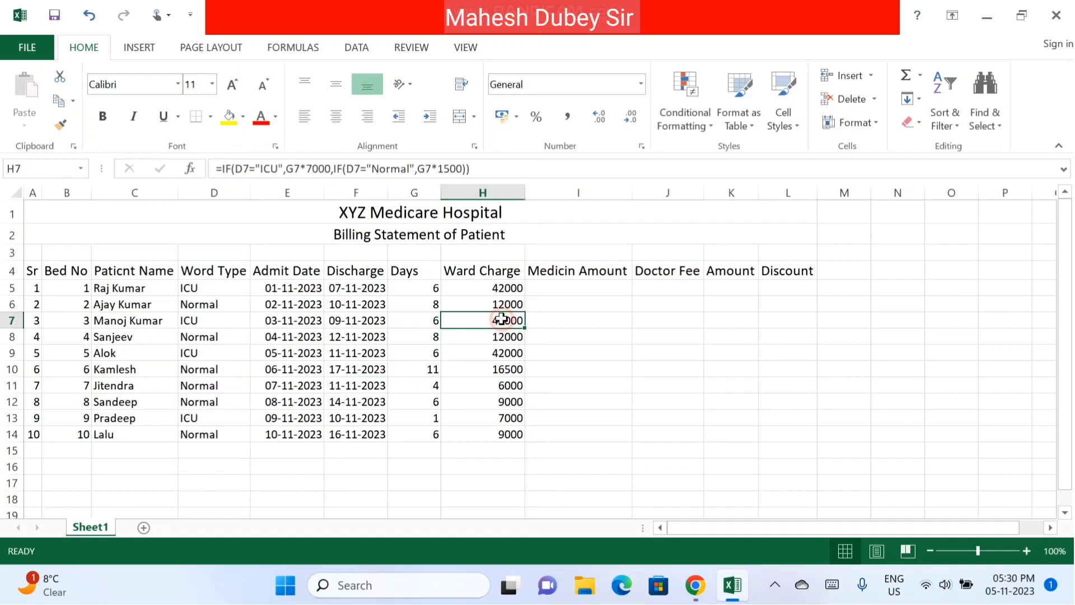
double_click(342, 321)
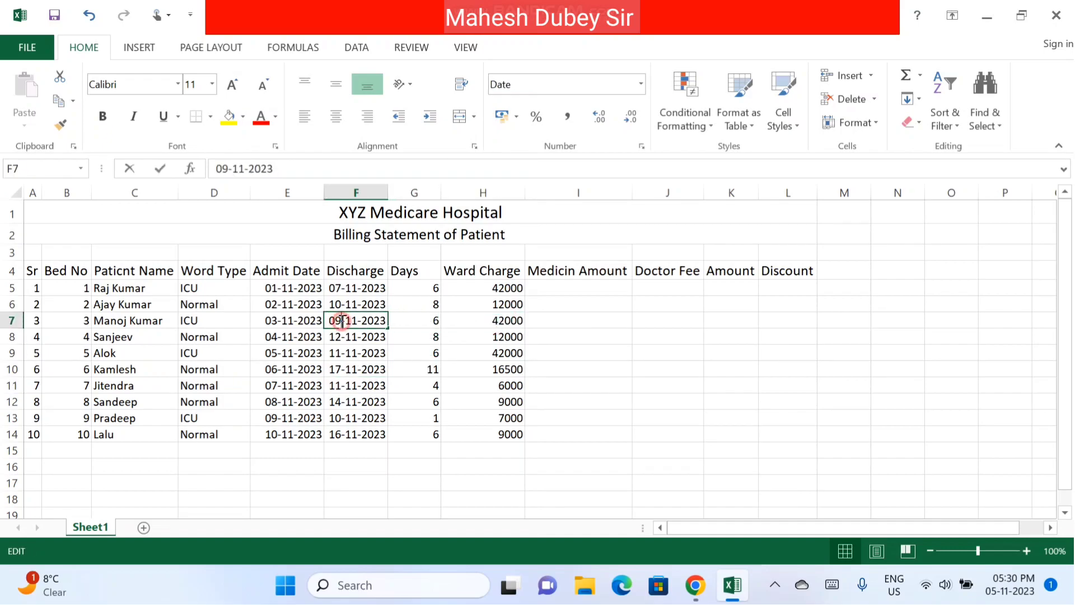
key("BackSpace")
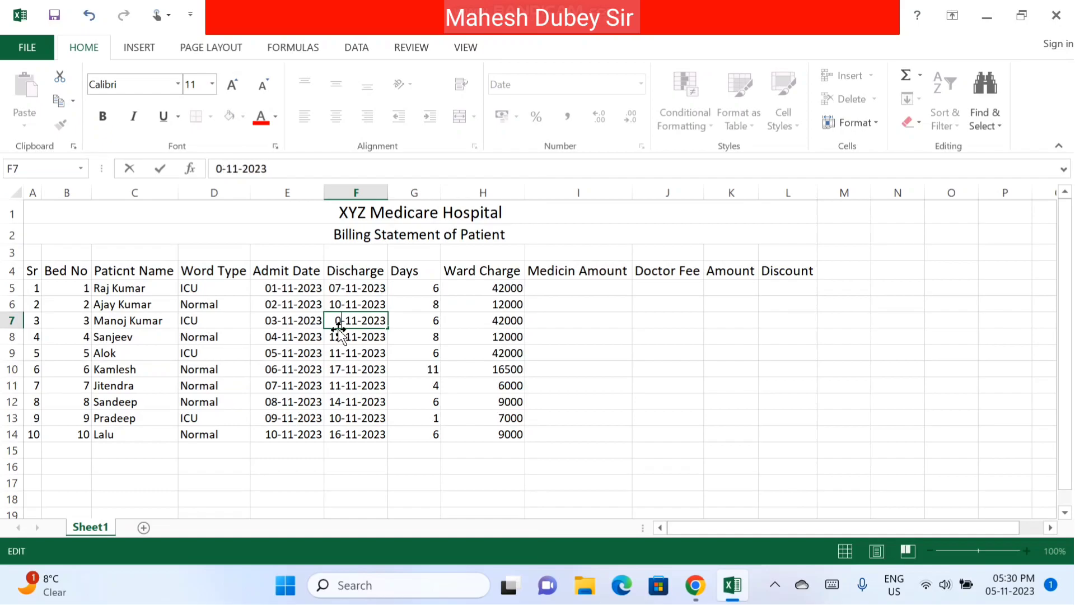
key("BackSpace")
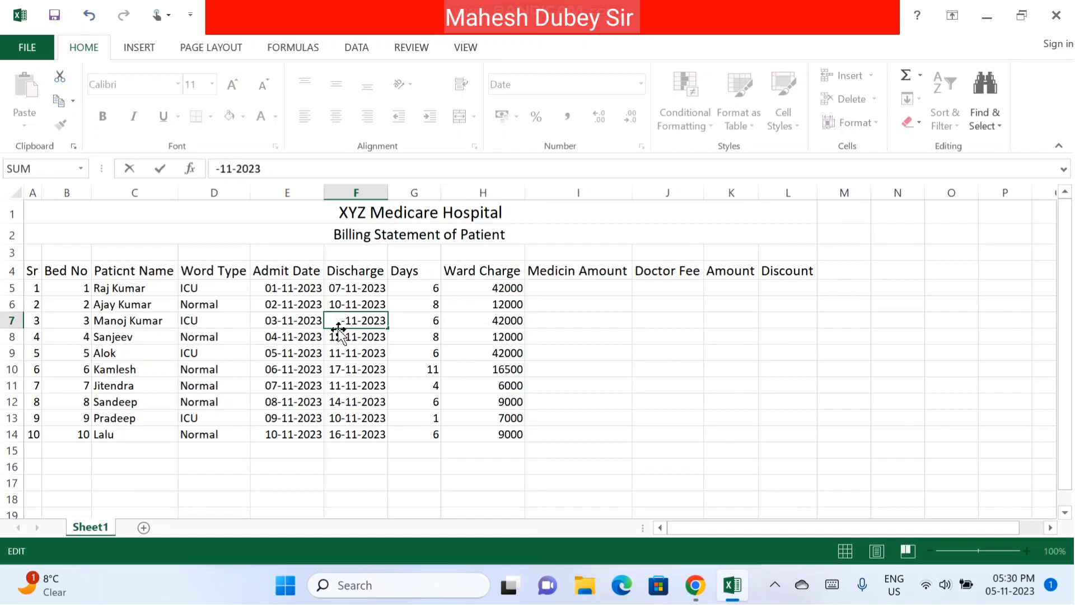
type("02")
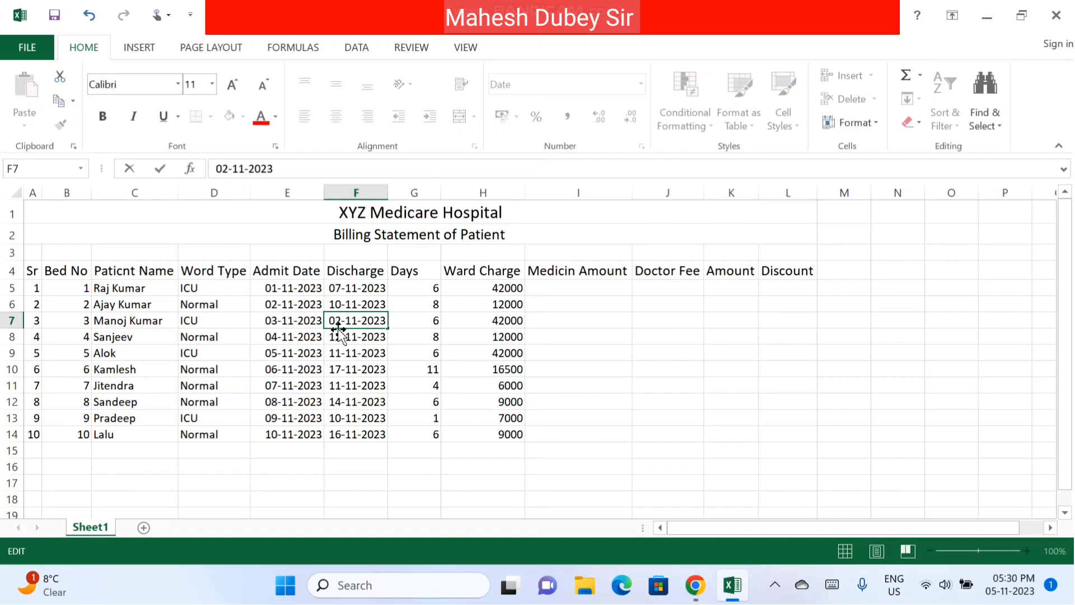
key("Return")
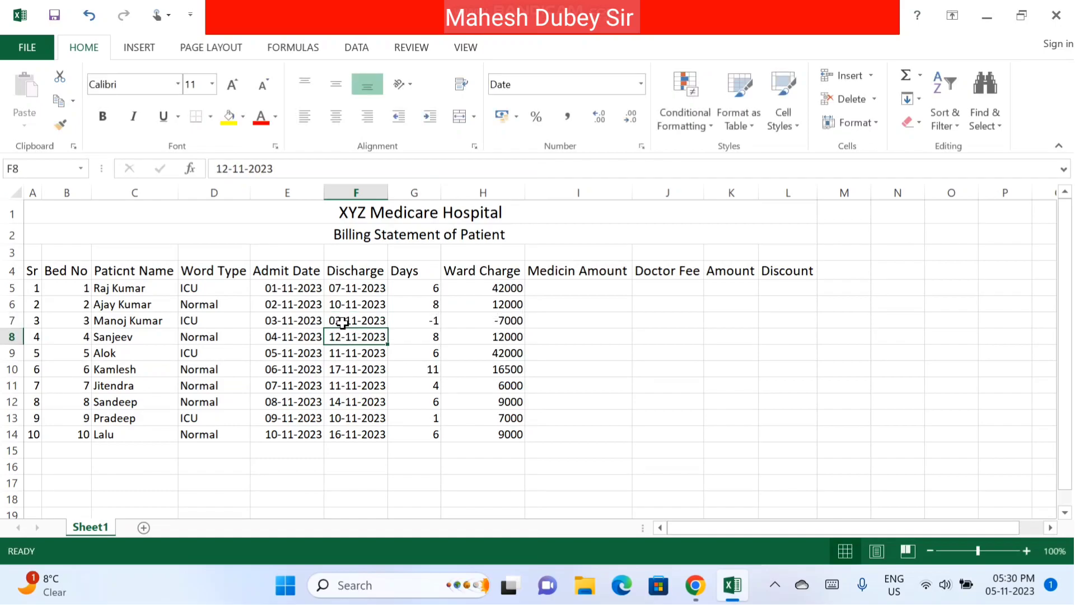
double_click(337, 320)
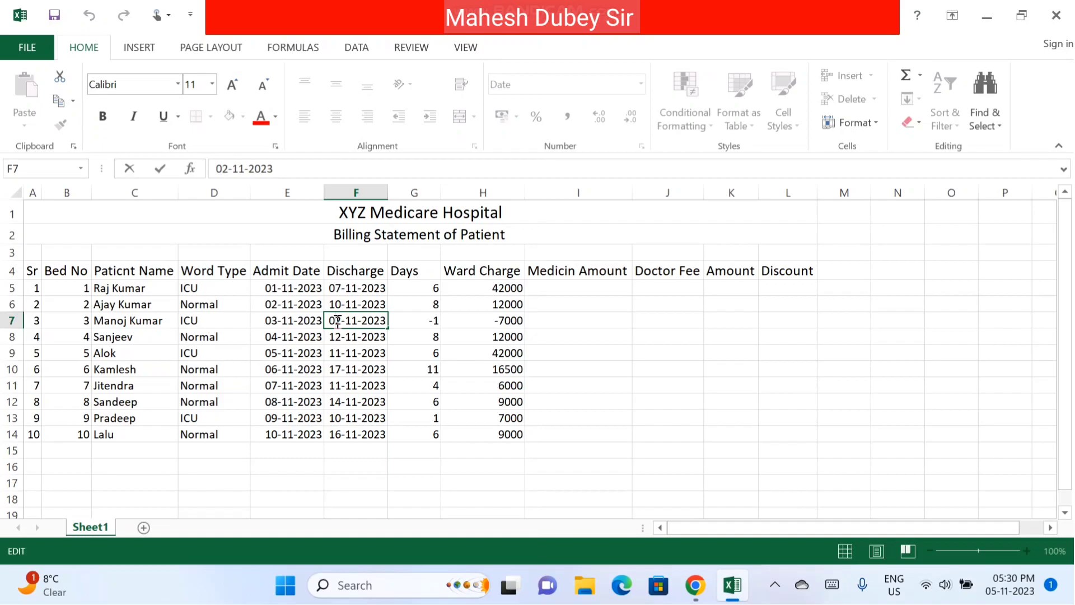
key("BackSpace")
type("5")
key("Return")
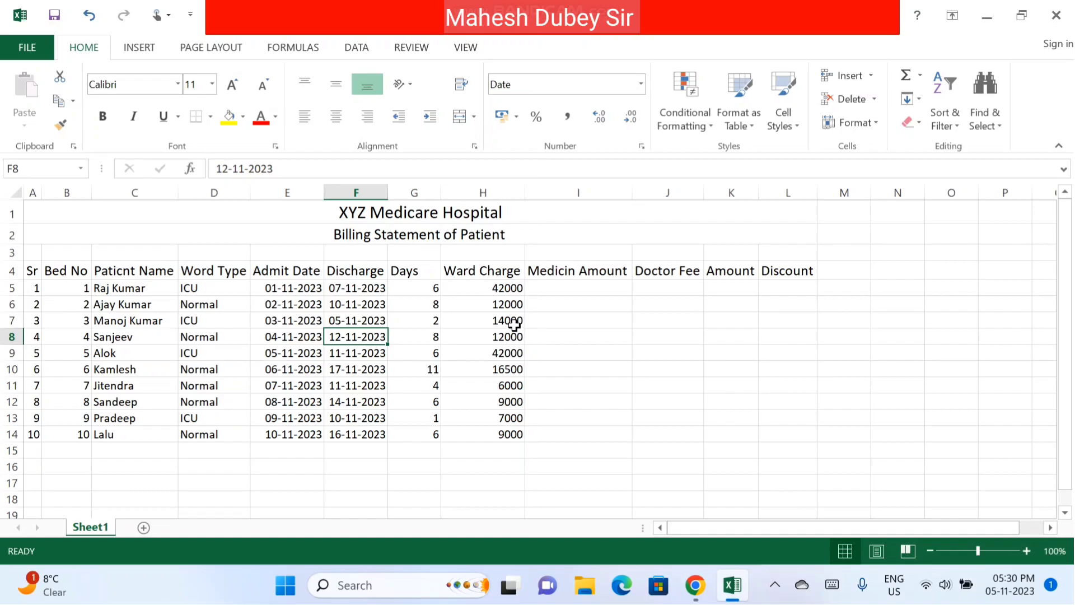
Enter medicine amounts 70000, 2000, 50000 and 9000 in I5:I8, correcting the mistyped 9000.
left_click(570, 289)
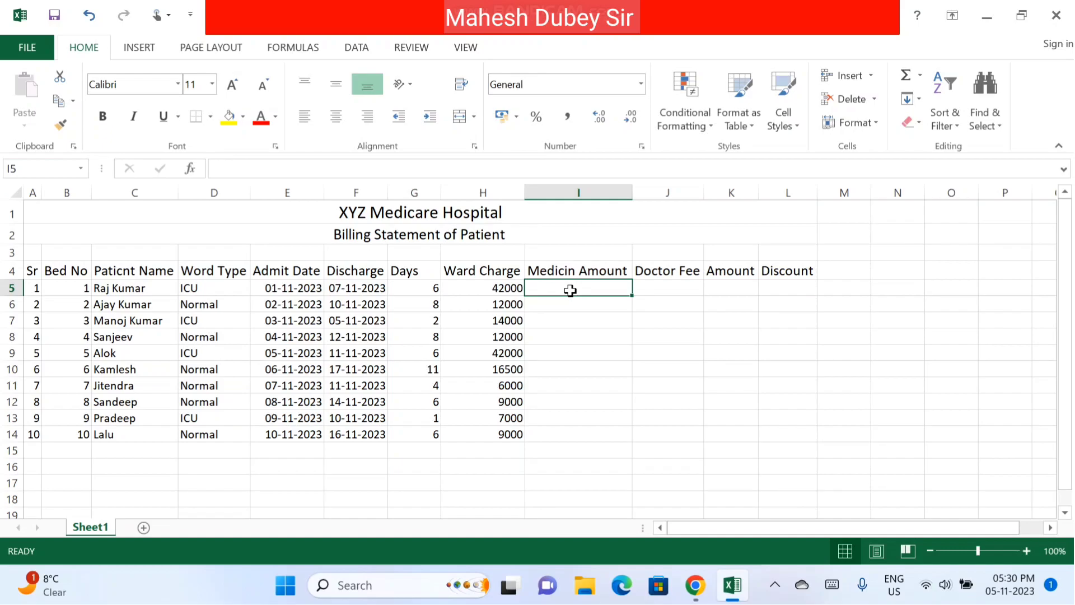
type("7")
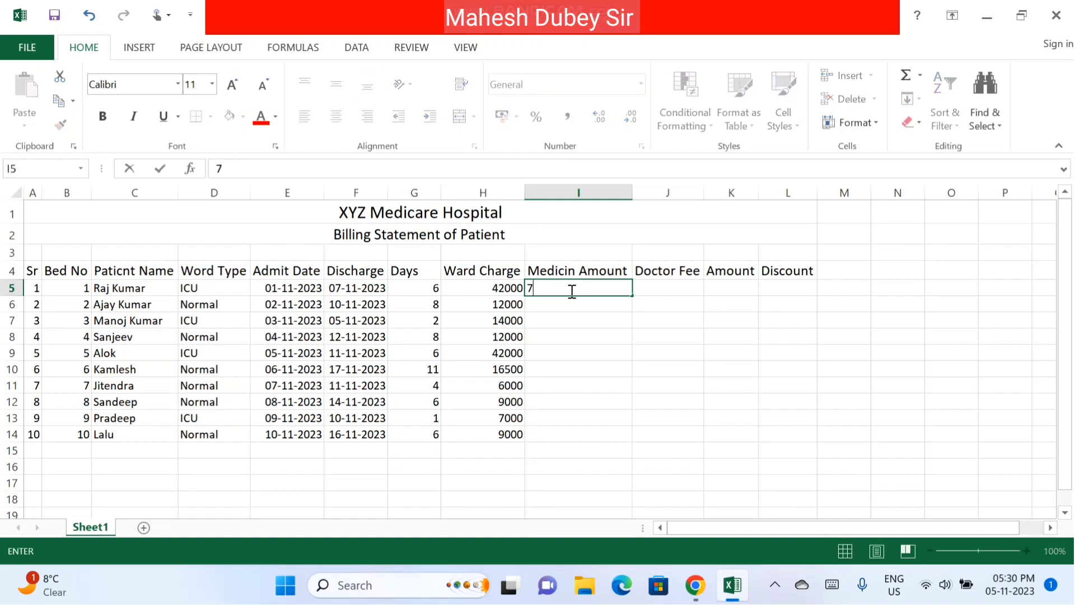
type("000")
type("0")
key("Return")
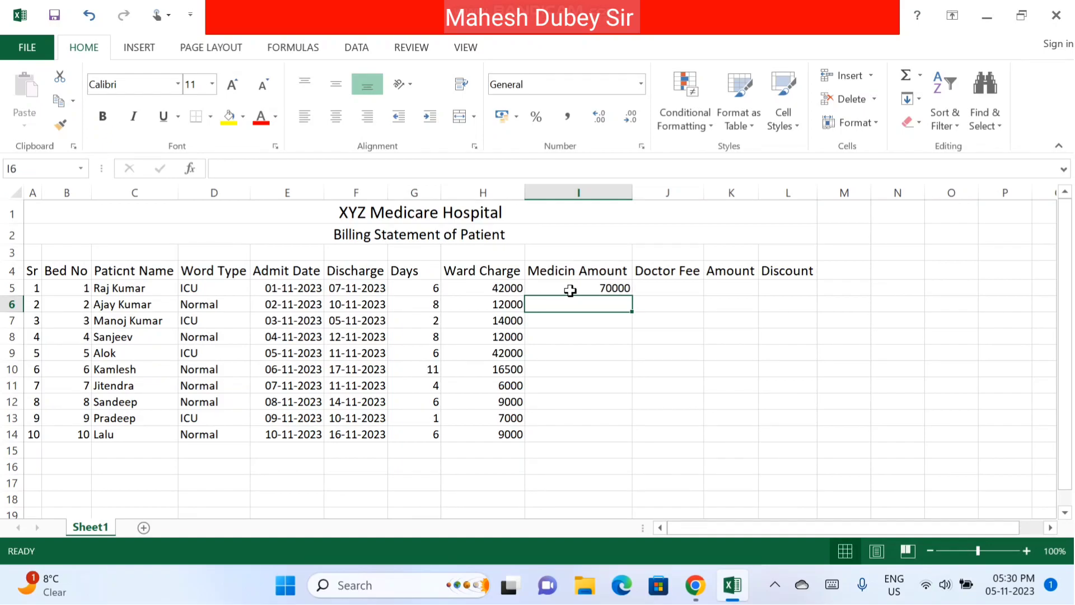
type("2000")
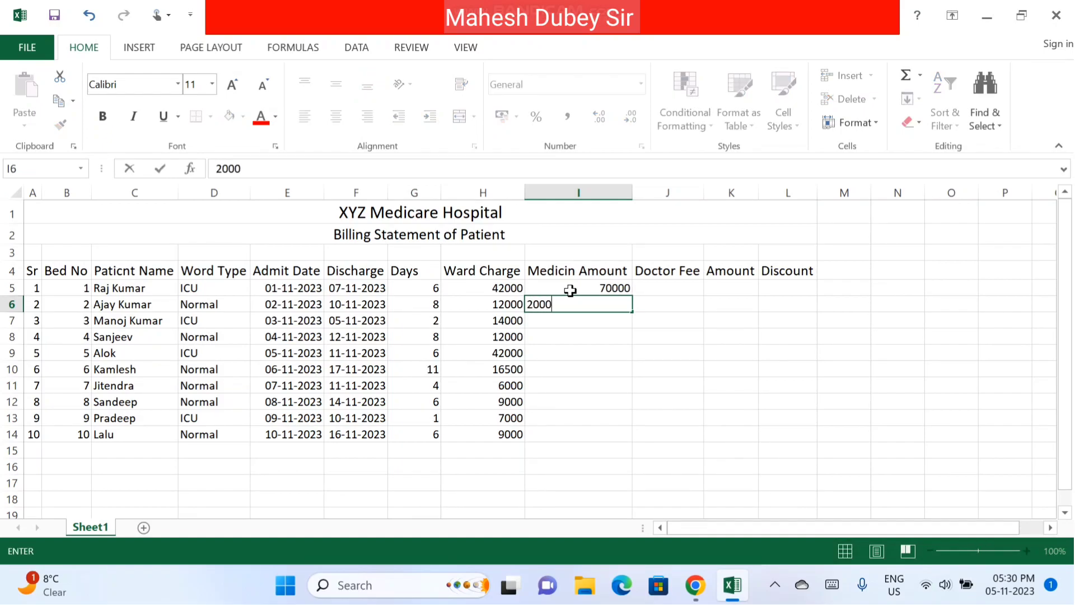
key("Return")
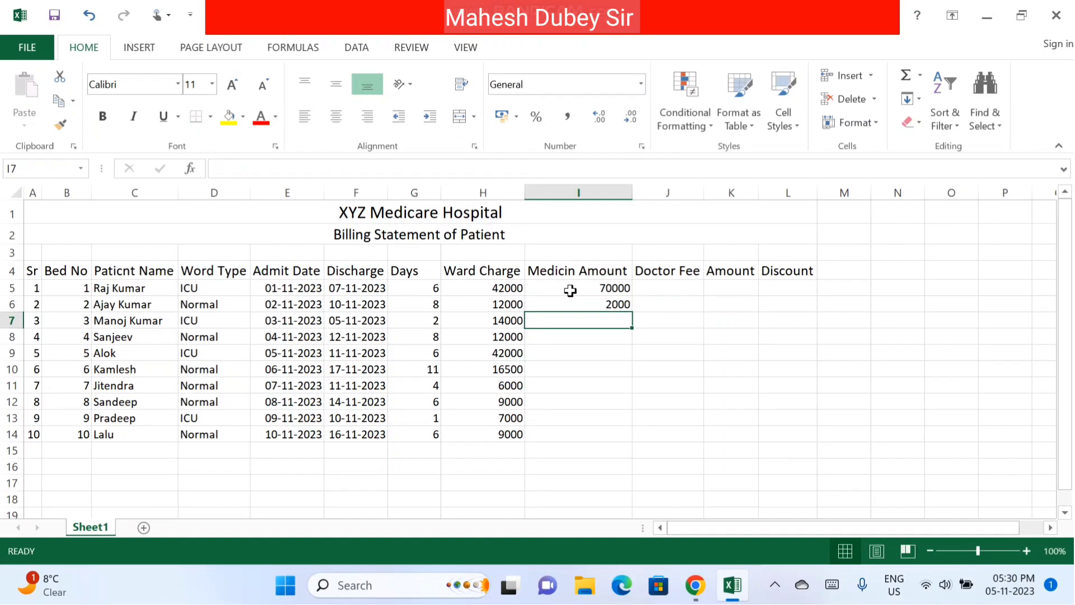
type("50000")
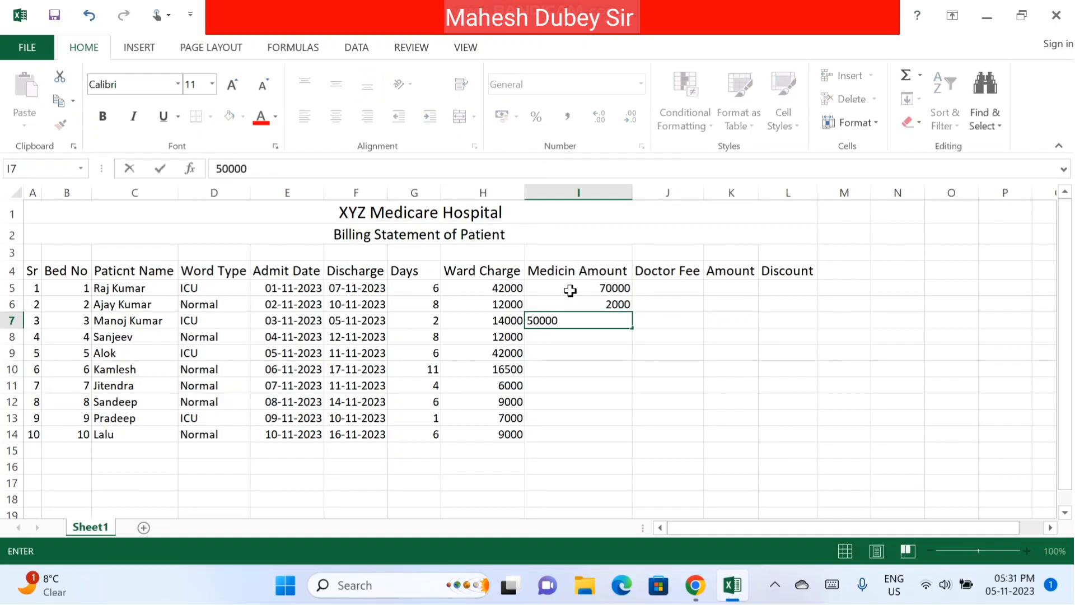
key("Return")
type("9")
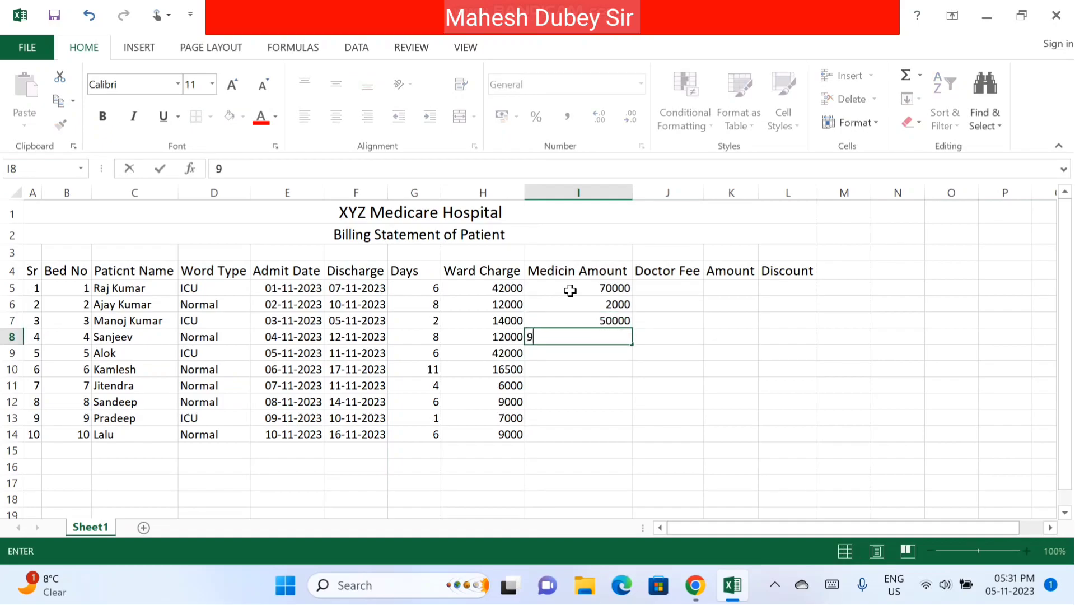
type("0000")
key("BackSpace")
key("BackSpace")
key("BackSpace")
type("000")
key("BackSpace")
key("Return")
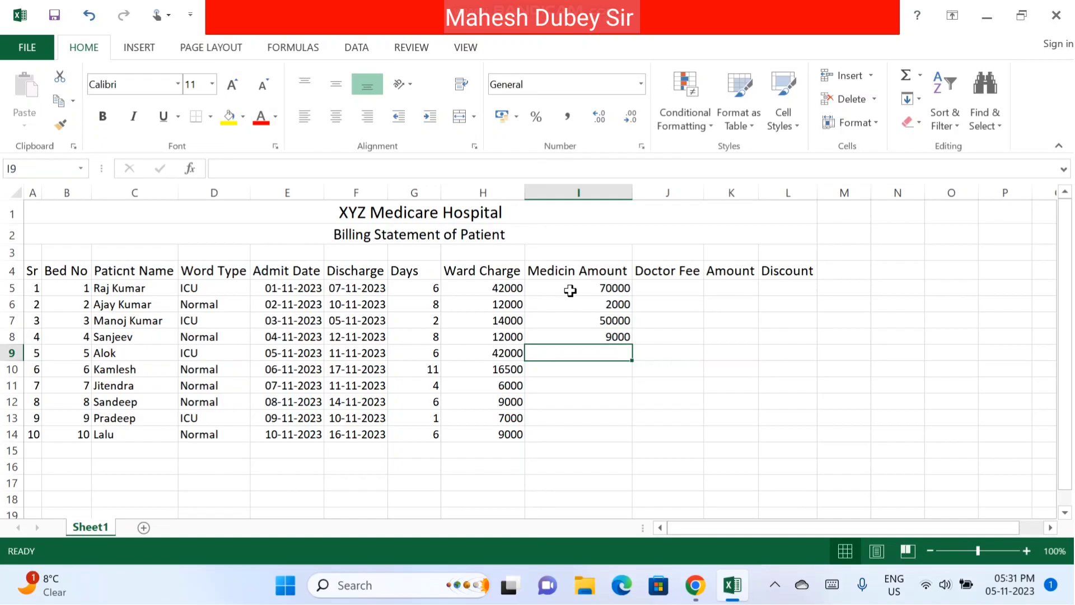
Enter medicine amounts 45000, 35000, 9000, 46000, 40000 and 9000 in I9:I14.
type("45000")
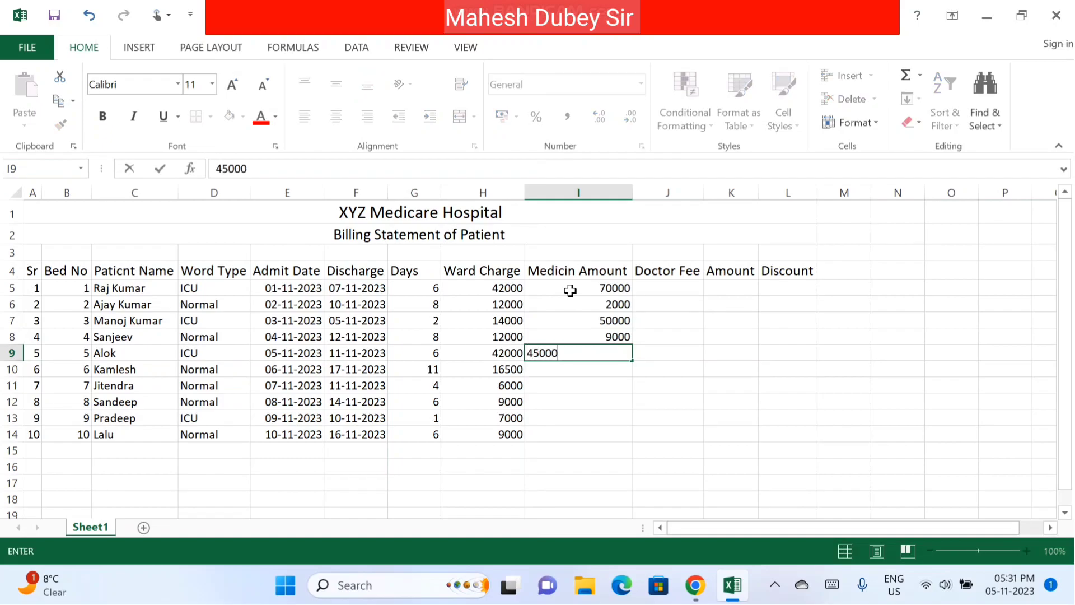
key("Return")
type("3")
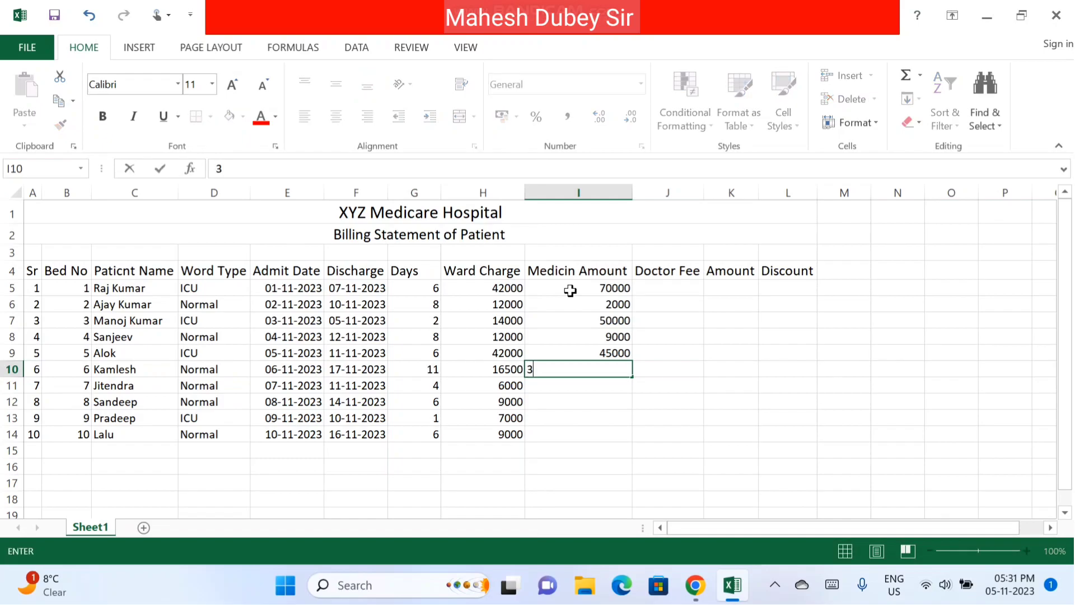
type("5000")
key("Return")
type("9")
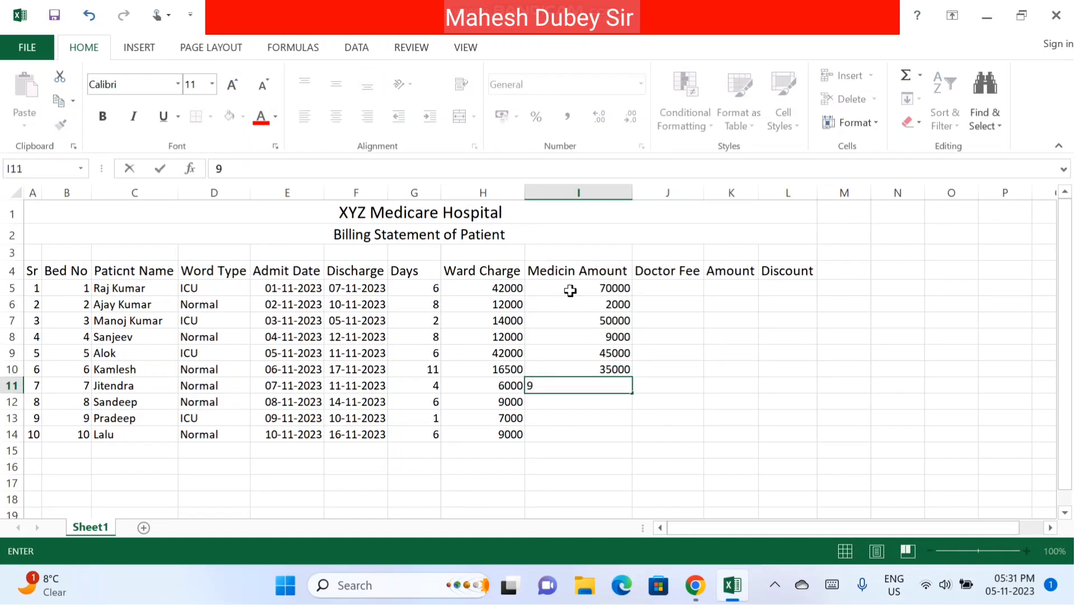
type("000")
key("Return")
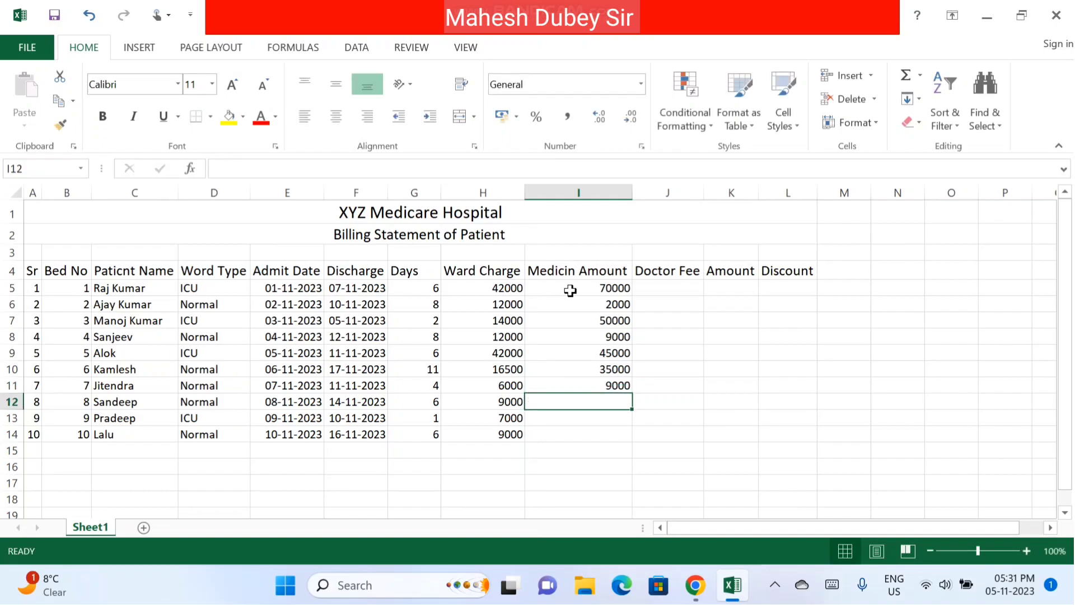
type("46")
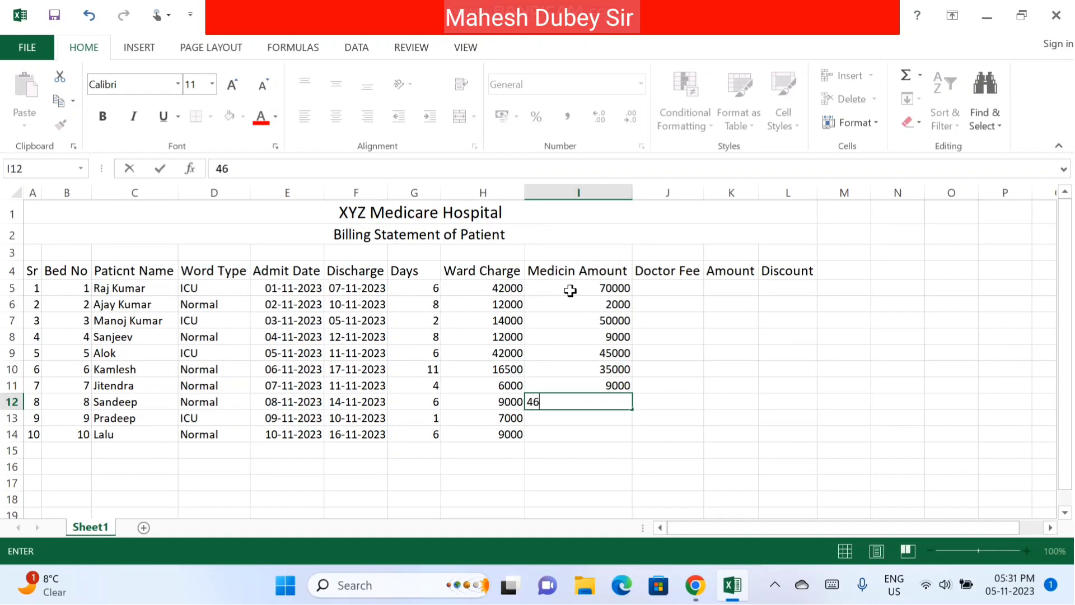
type("000")
key("Return")
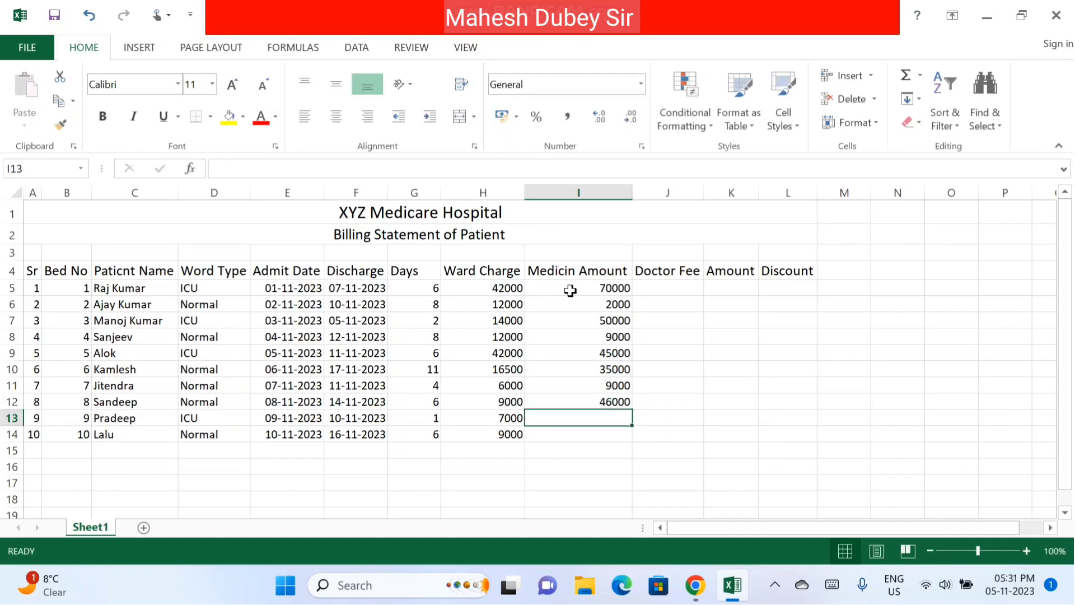
type("400")
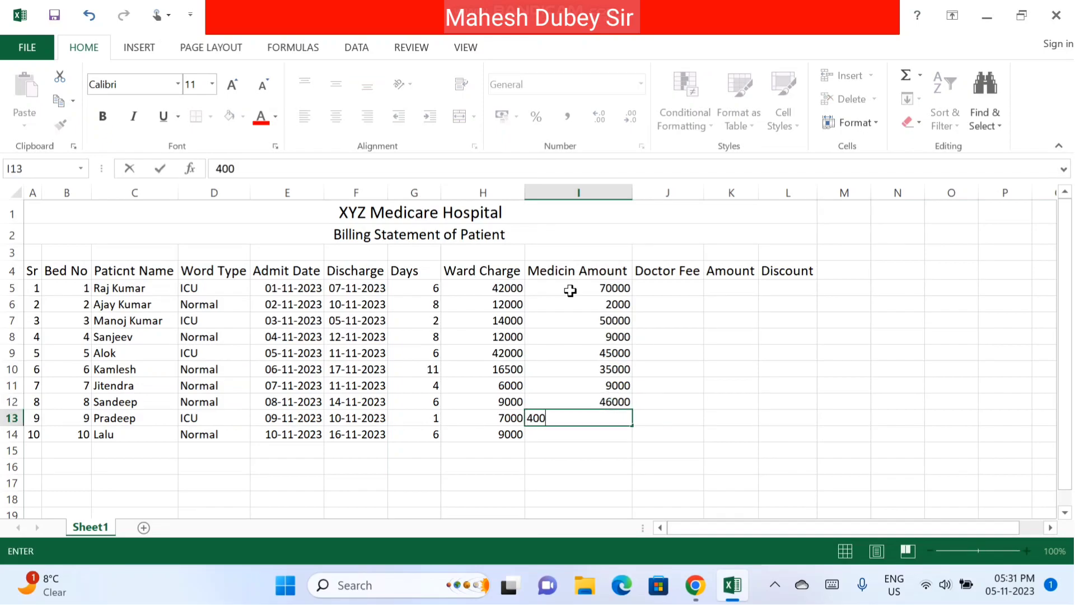
type("00")
key("Return")
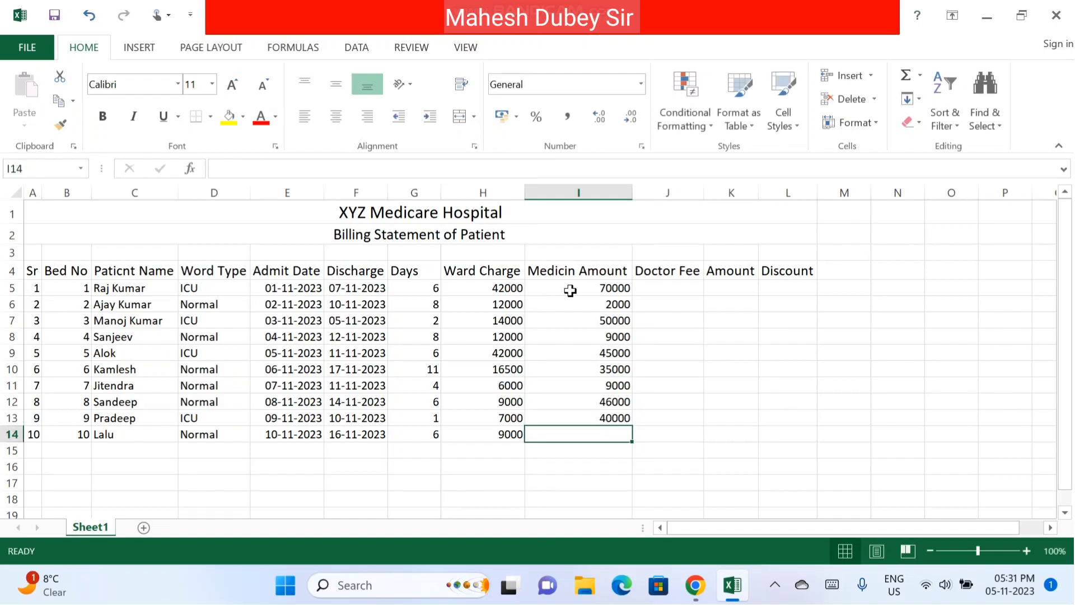
type("9000")
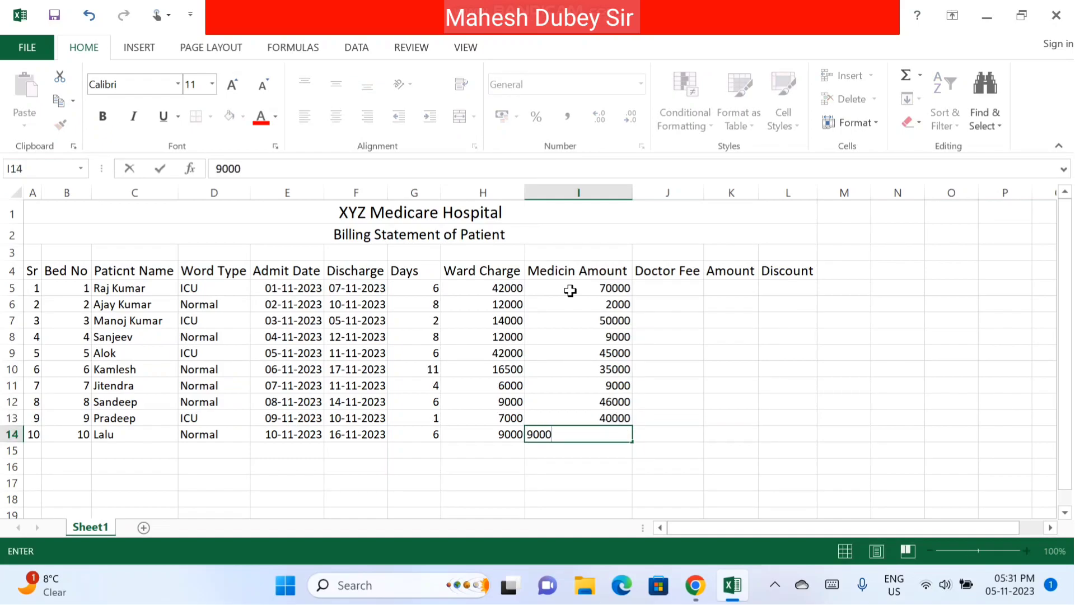
key("Tab")
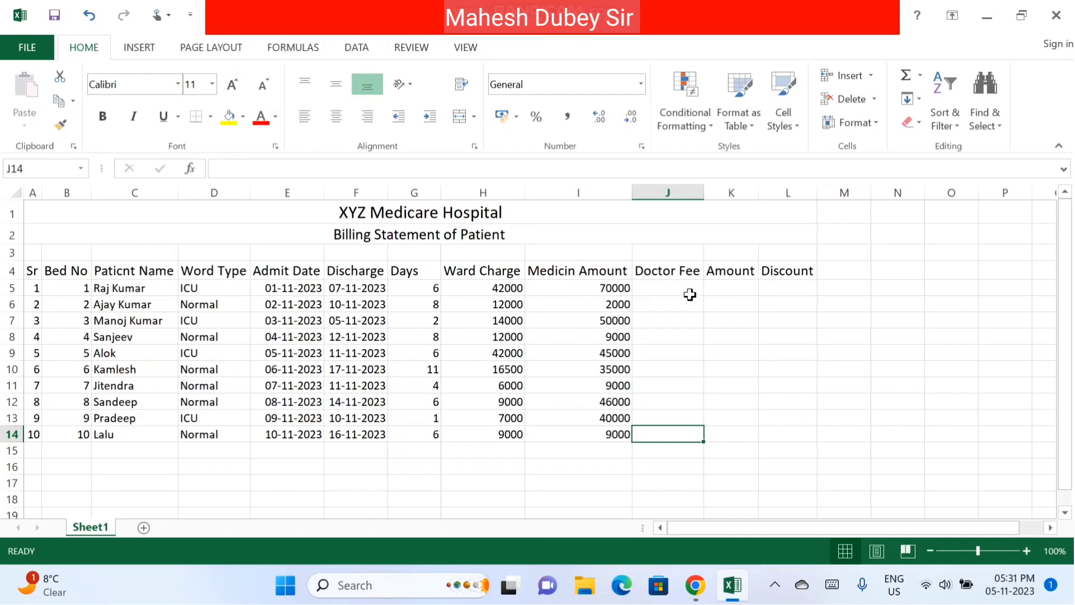
Enter a 2000 doctor fee in J5 and copy it to J7, J9 and J13.
left_click(687, 284)
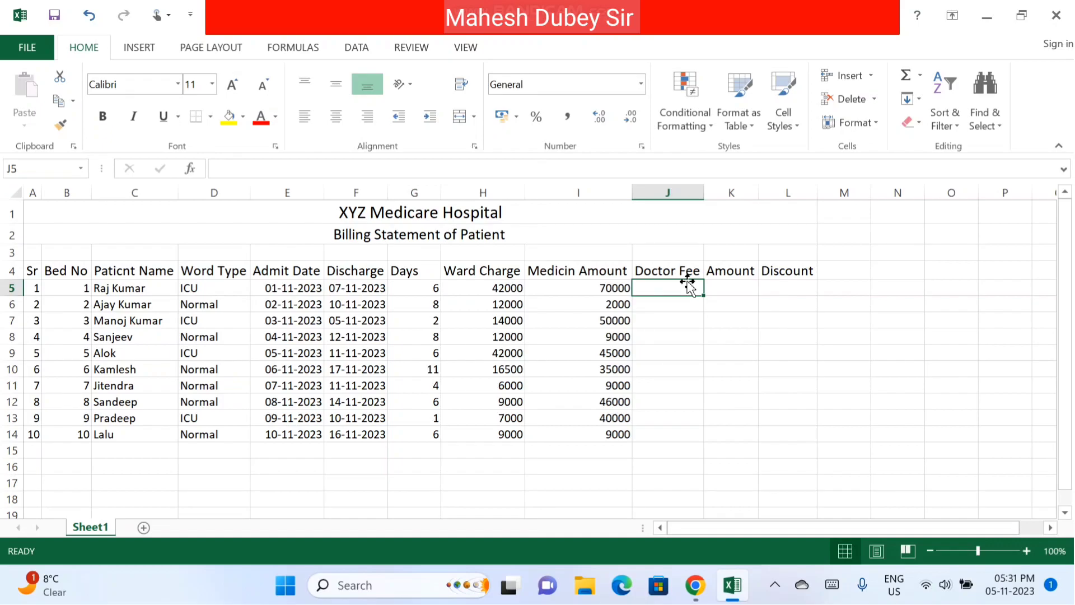
type("1")
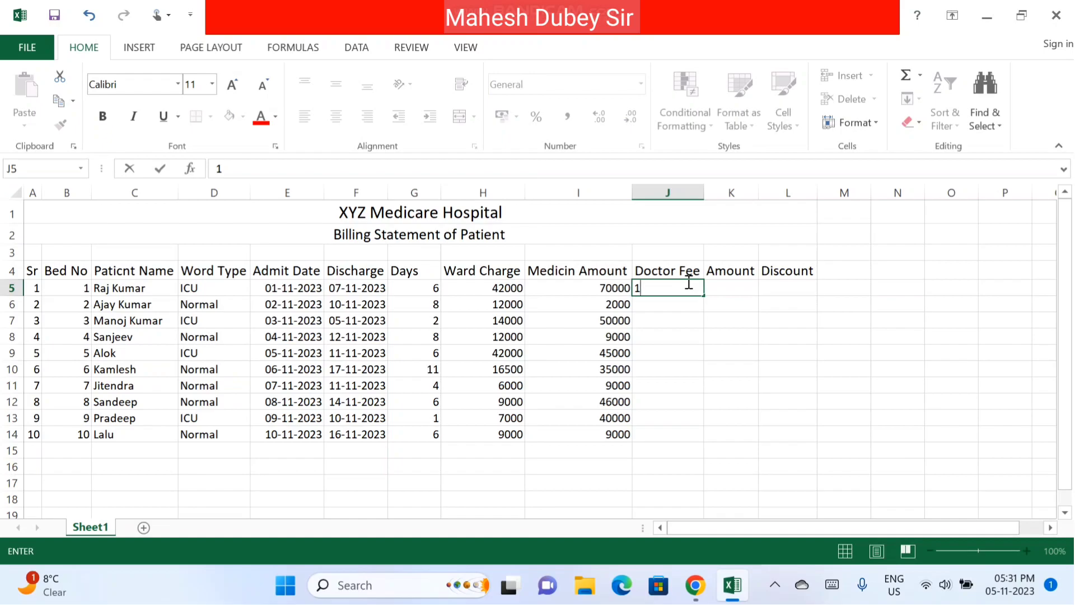
key("BackSpace")
type("2000")
left_click(672, 319)
left_click(658, 292)
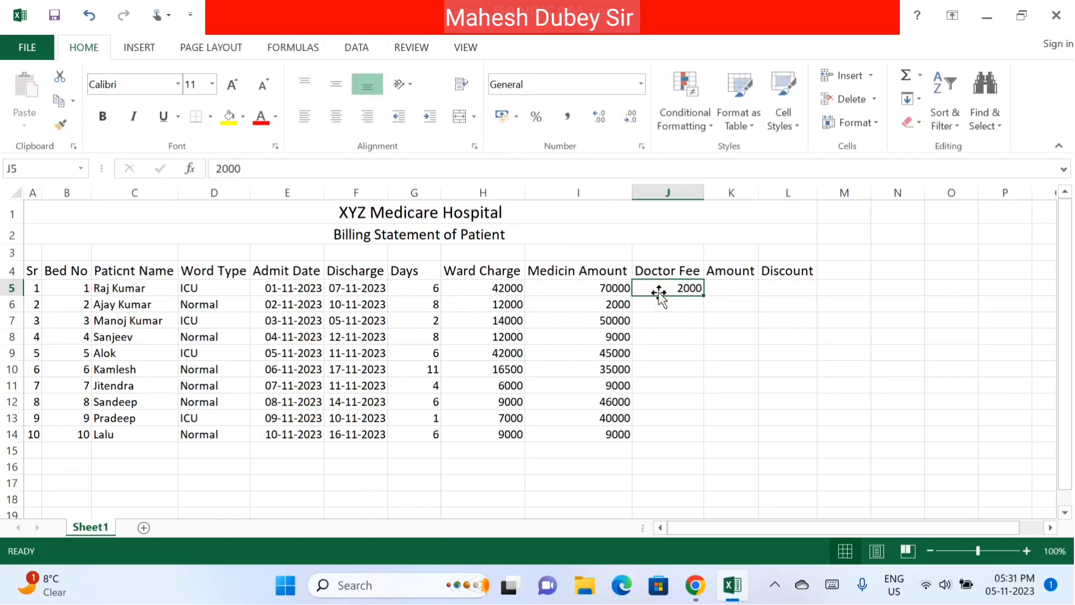
key("ctrl+c")
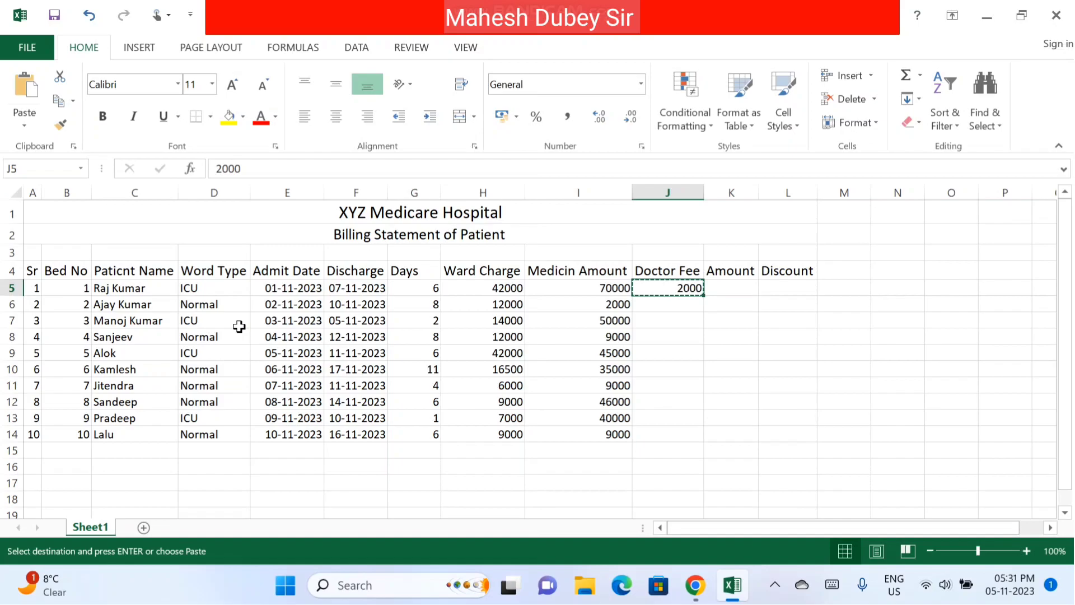
left_click(689, 324)
key("ctrl+v")
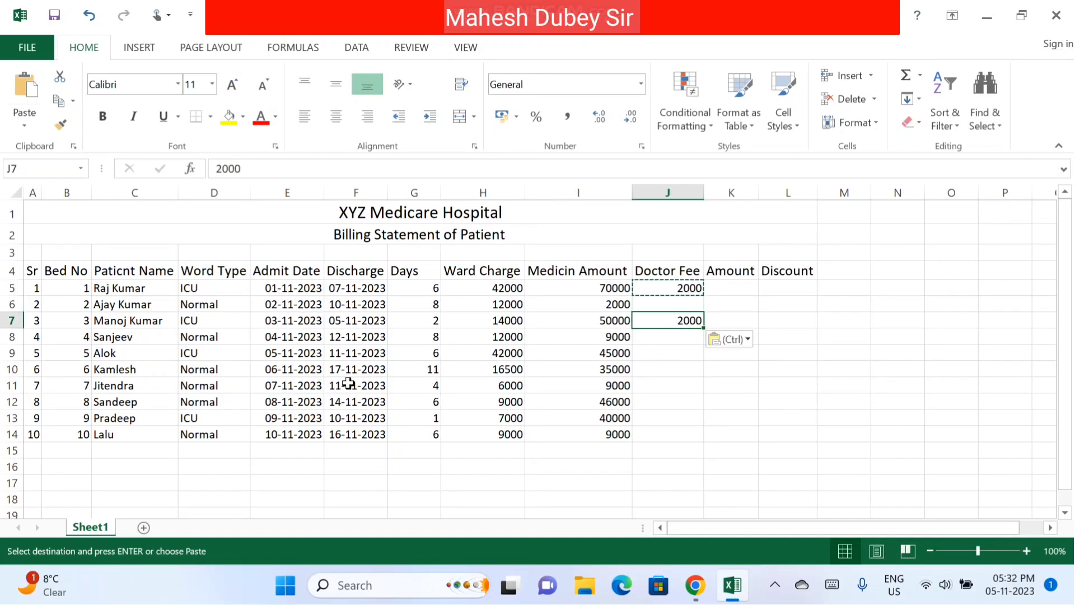
left_click(671, 357)
key("ctrl+v")
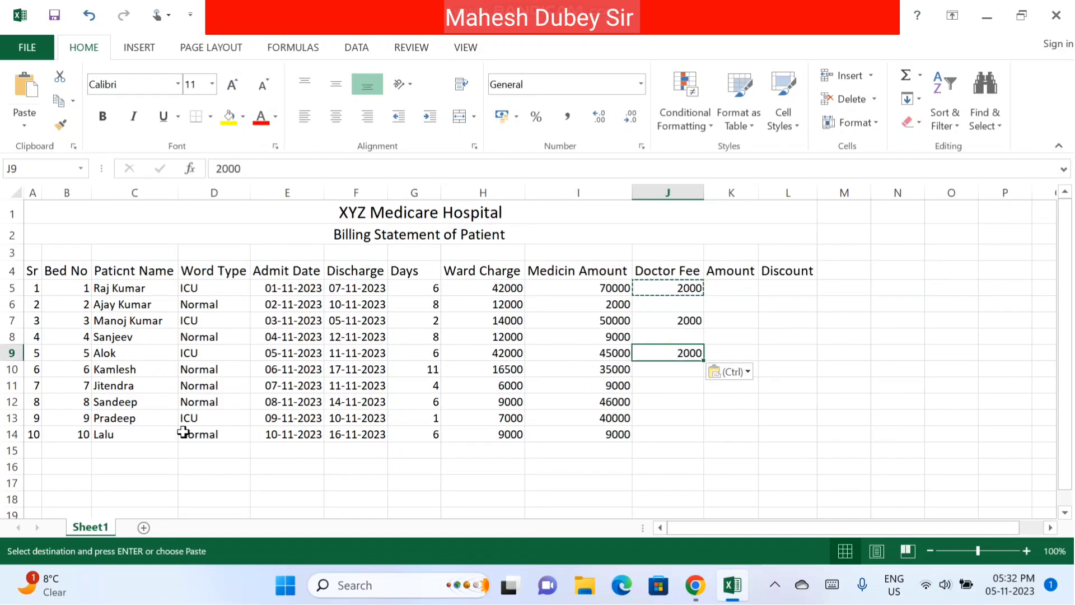
left_click(666, 419)
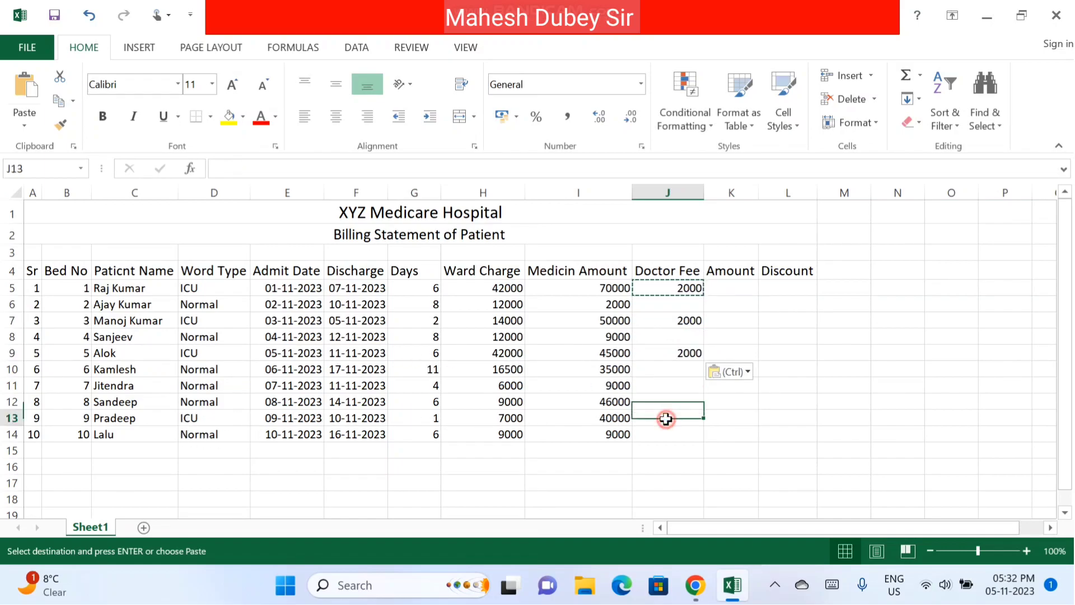
key("ctrl+v")
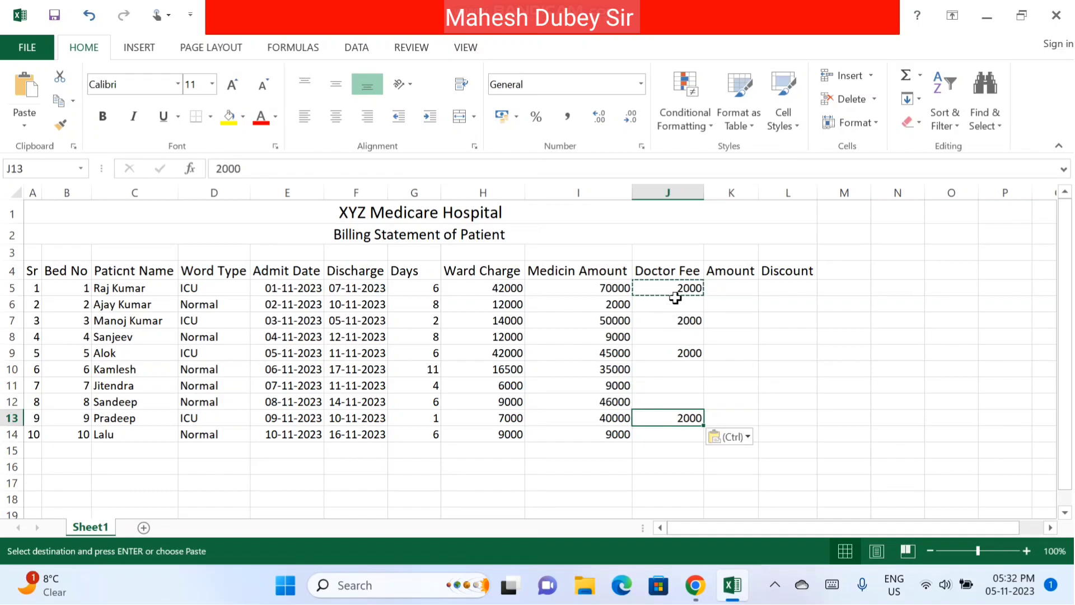
Fill the remaining Doctor Fee cells (J6, J8, J10–J12, J14) with 1000.
left_click(675, 300)
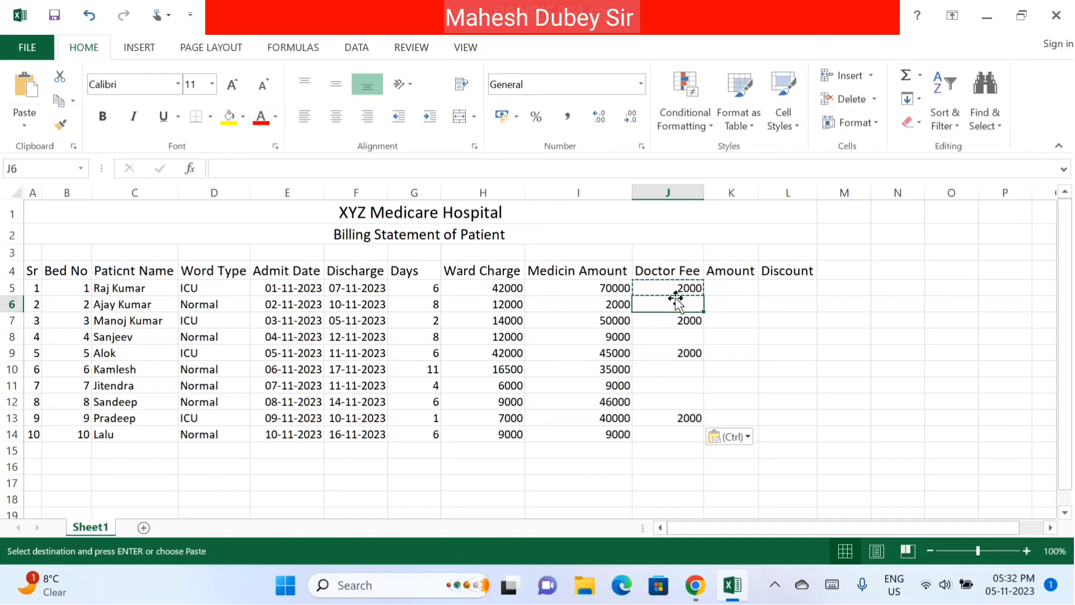
type("1000")
key("Return")
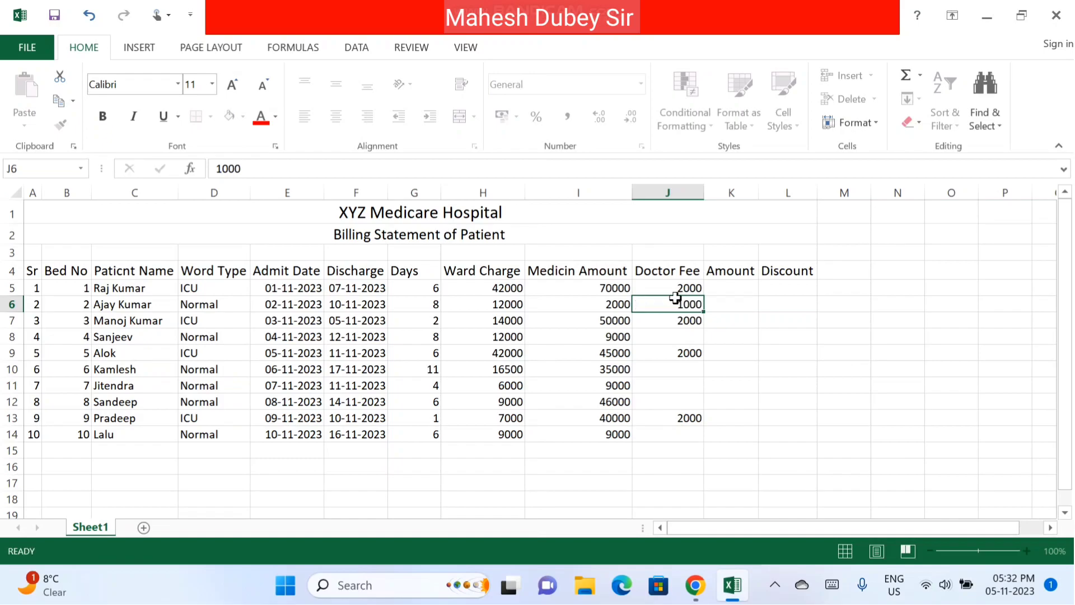
key("Return")
type("1000")
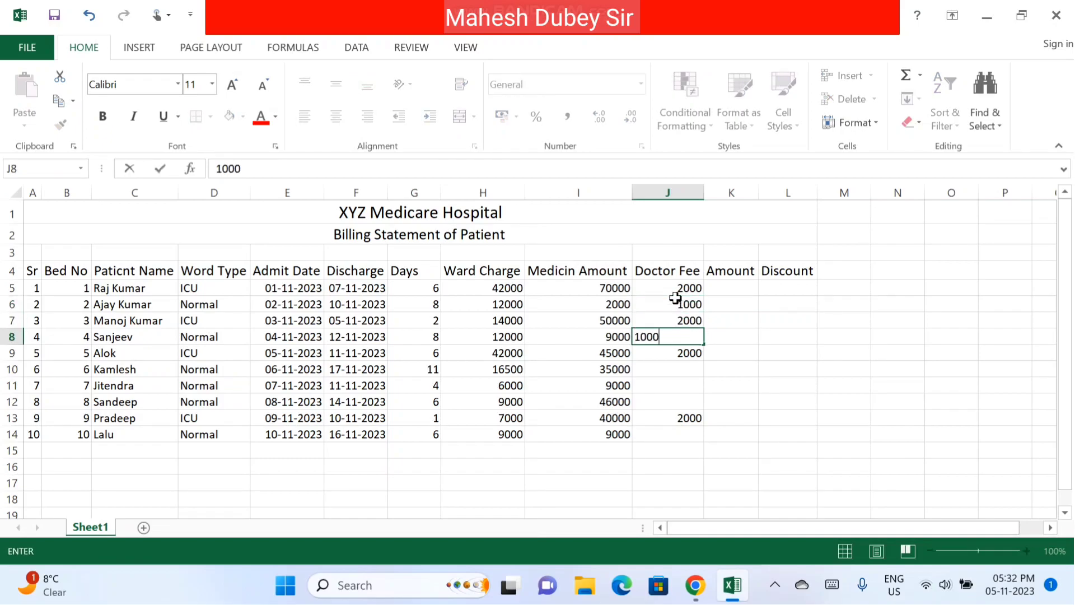
key("Return")
key("Return")
type("10")
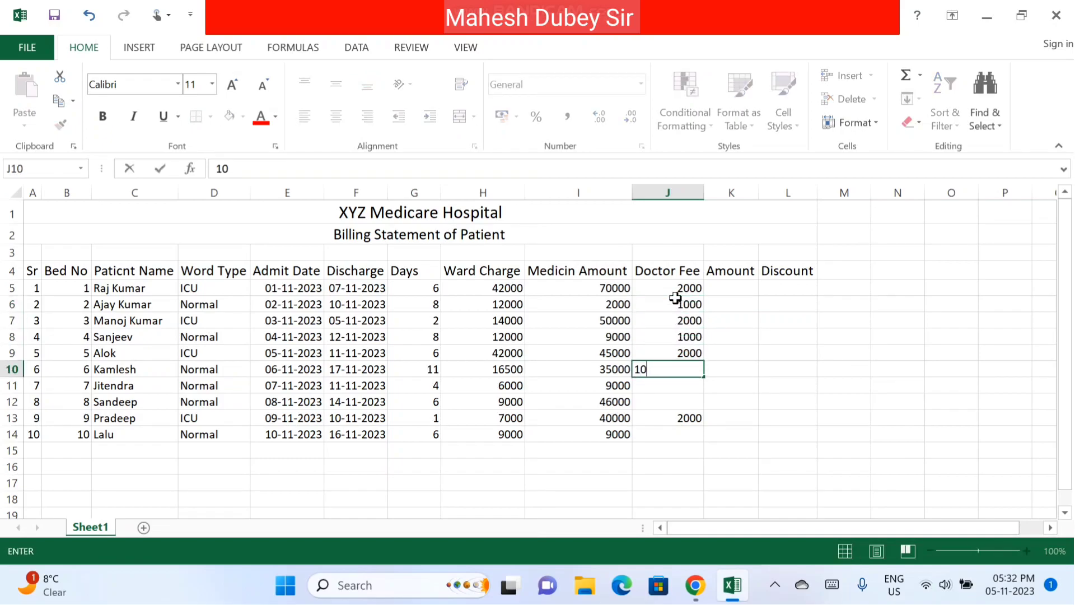
type("00")
key("Return")
type("10")
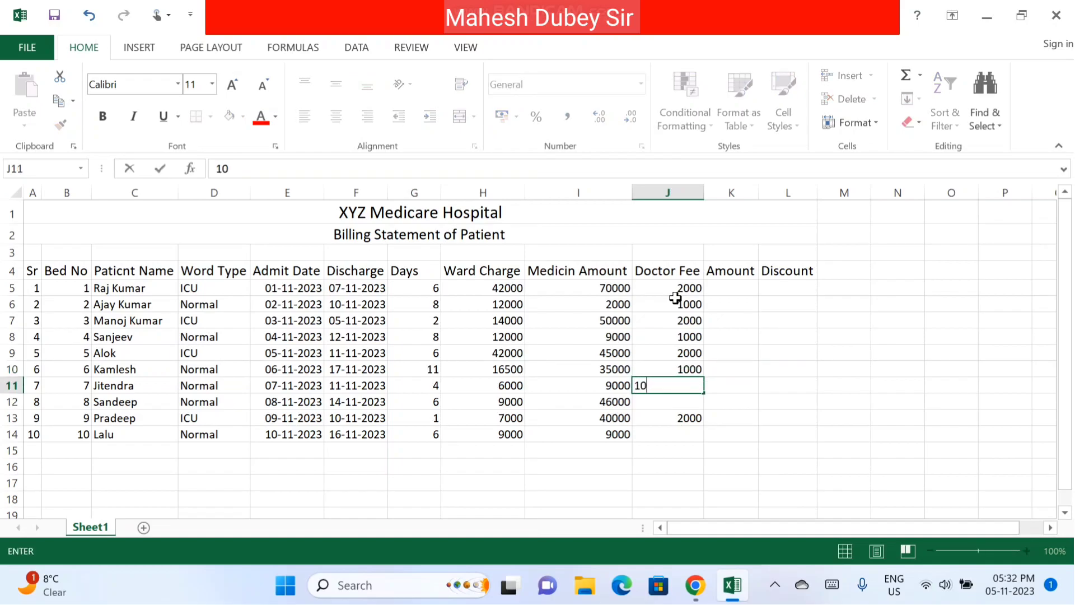
type("00")
key("Return")
type("100")
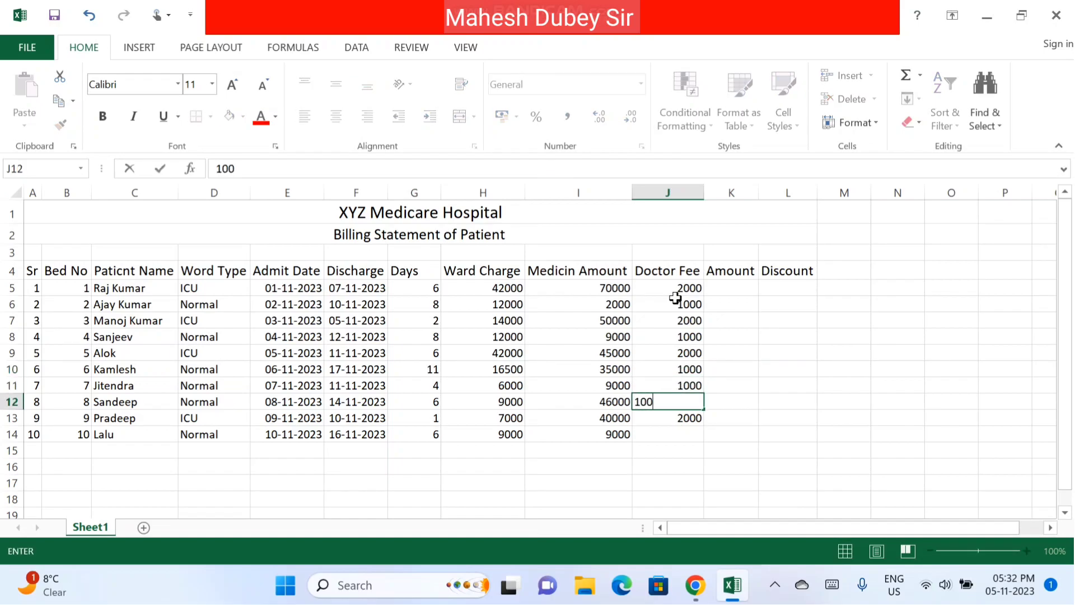
type("0")
key("Return")
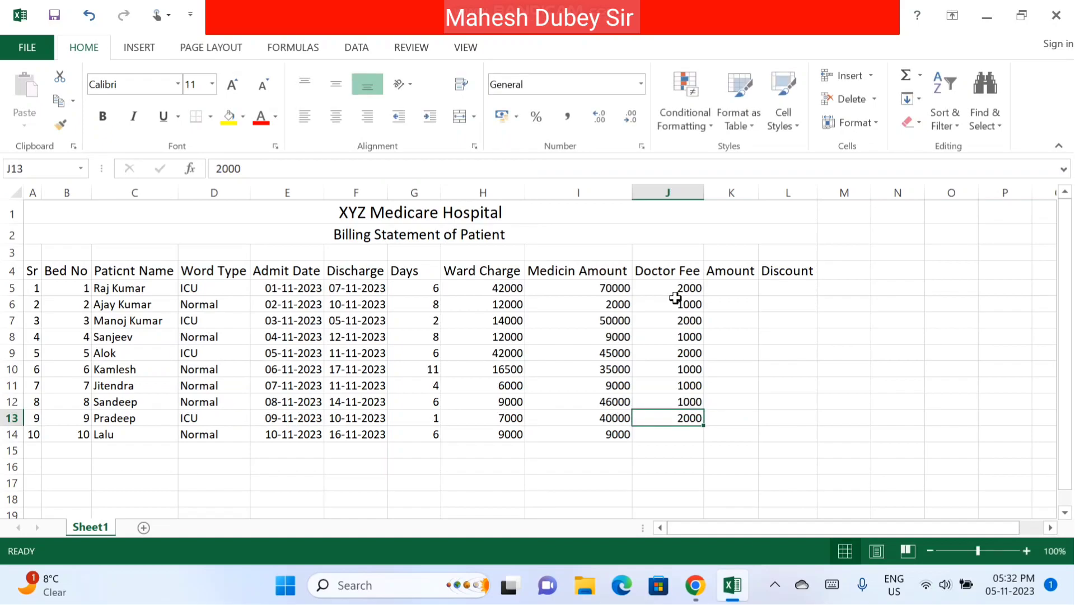
key("Return")
type("1")
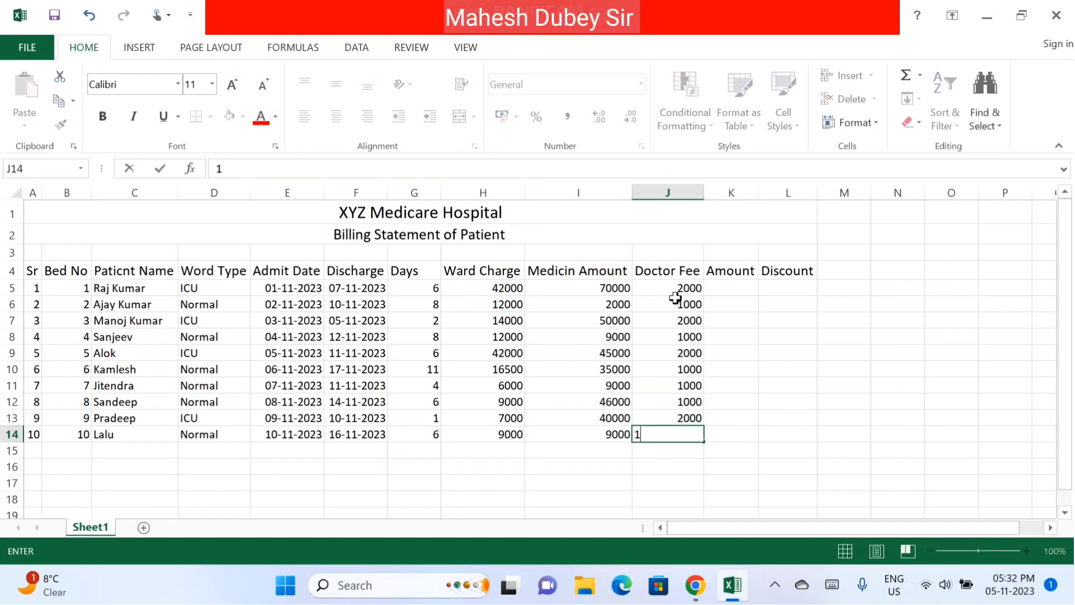
type("000")
key("ctrl+Return")
left_click(735, 287)
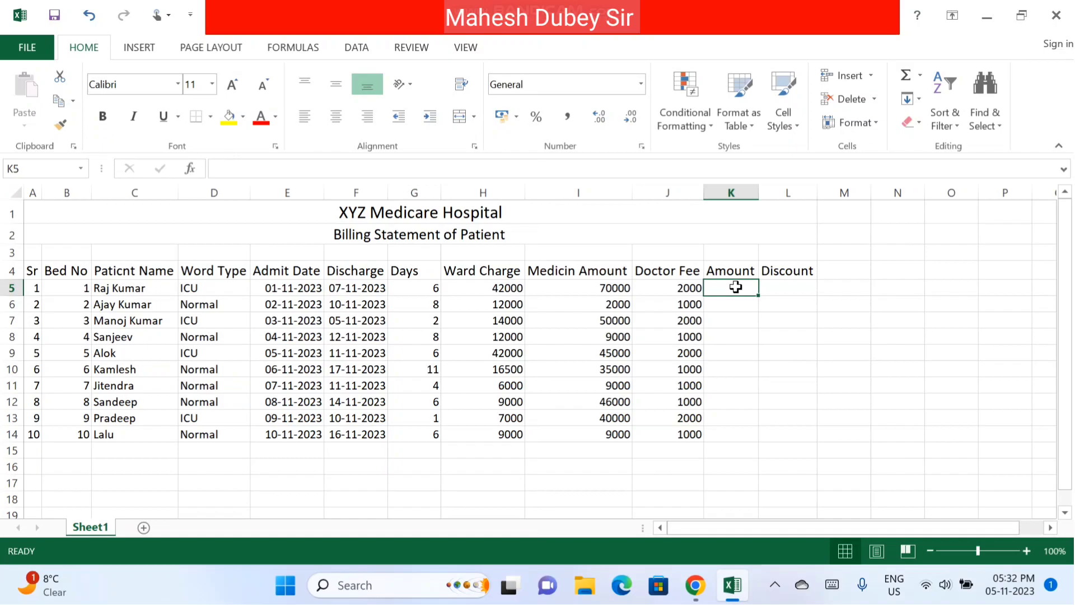
Enter =H5+I5+J5 in K5 and fill it down to K14.
type("=")
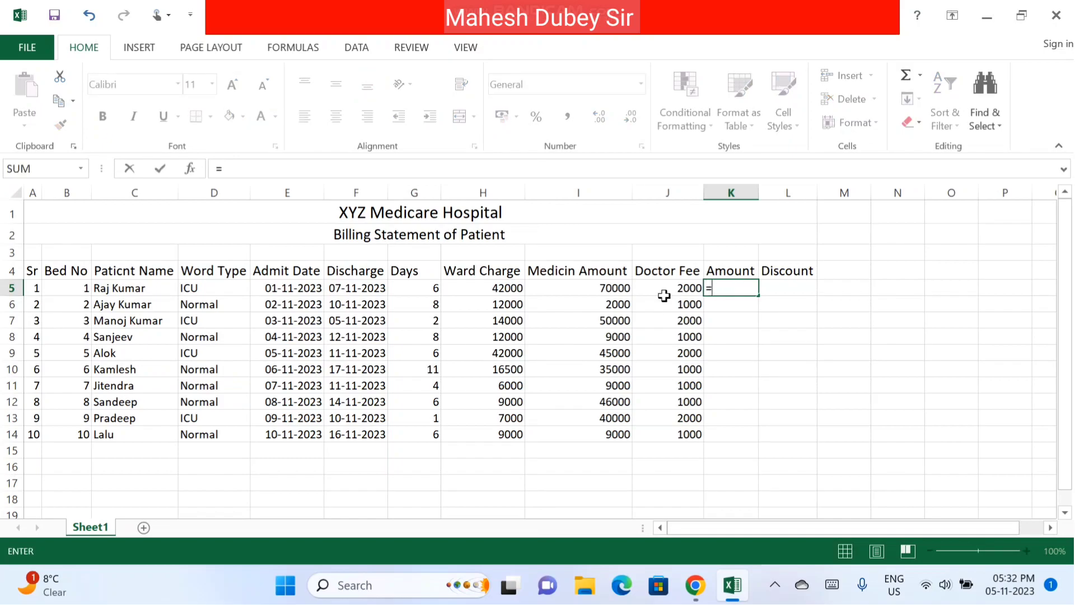
left_click(507, 290)
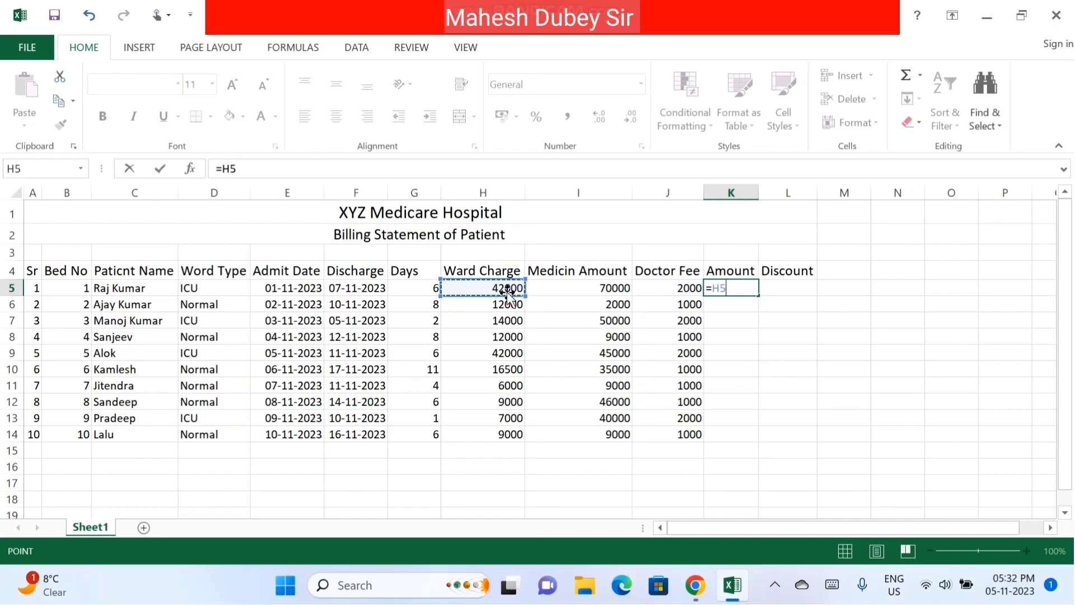
type("+")
left_click(567, 292)
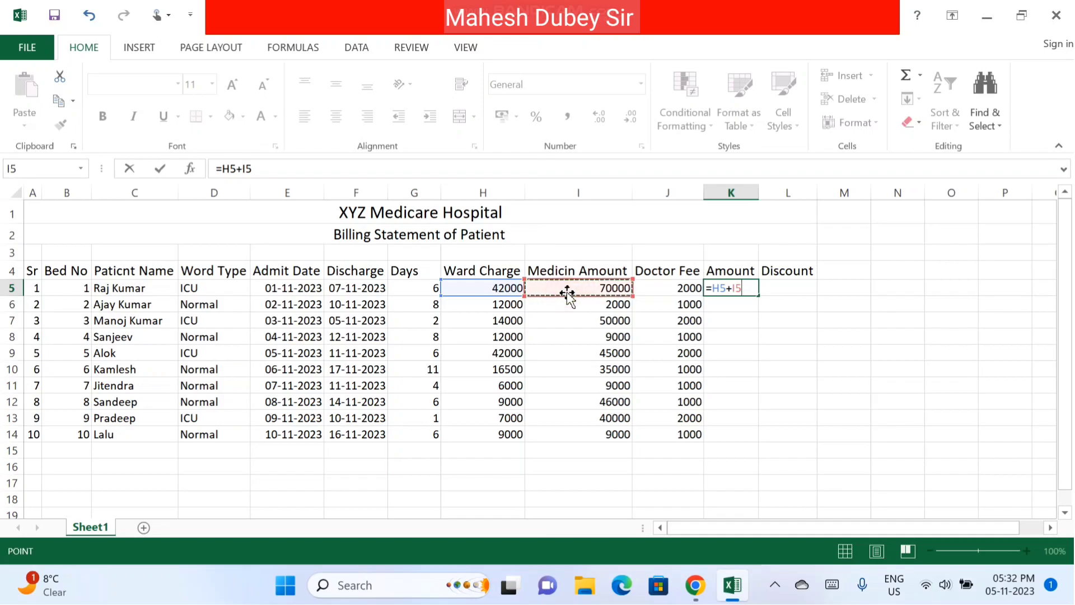
type("+")
left_click(667, 288)
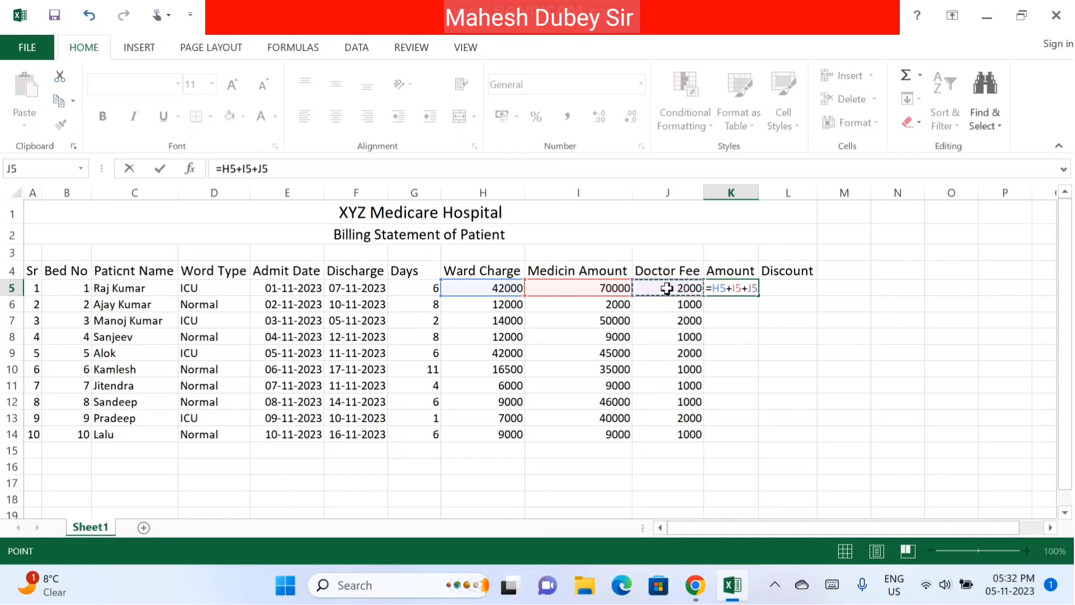
key("Return")
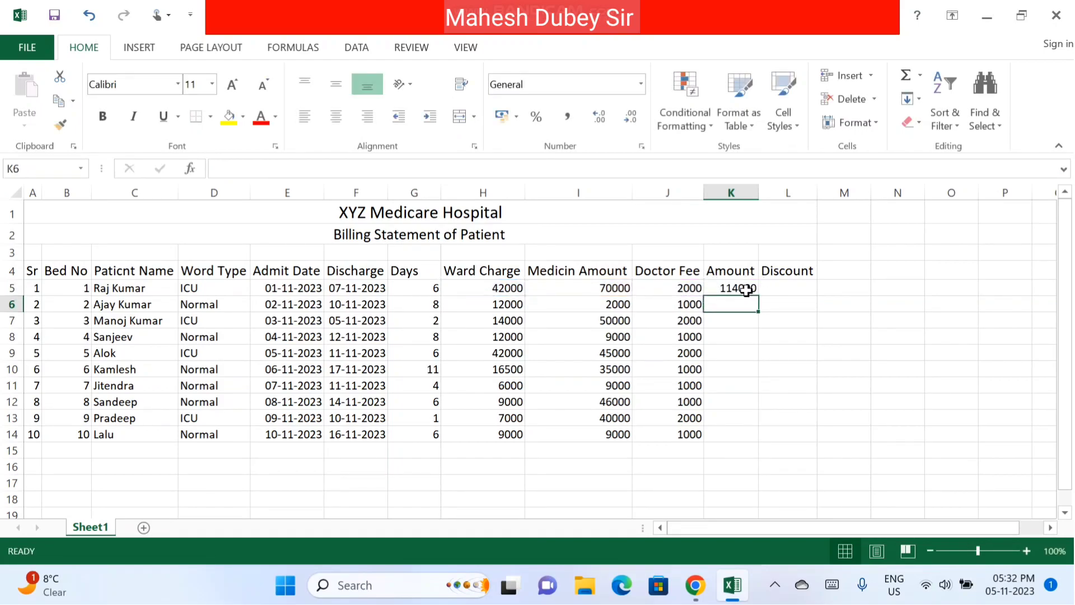
left_click(746, 289)
left_click_drag(758, 295, 759, 437)
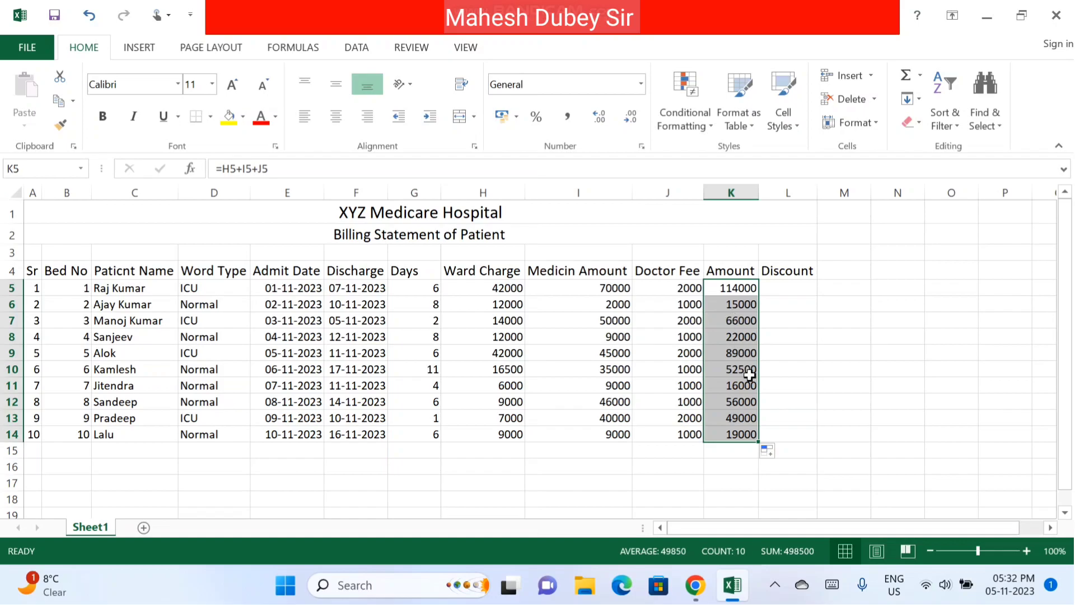
left_click(791, 295)
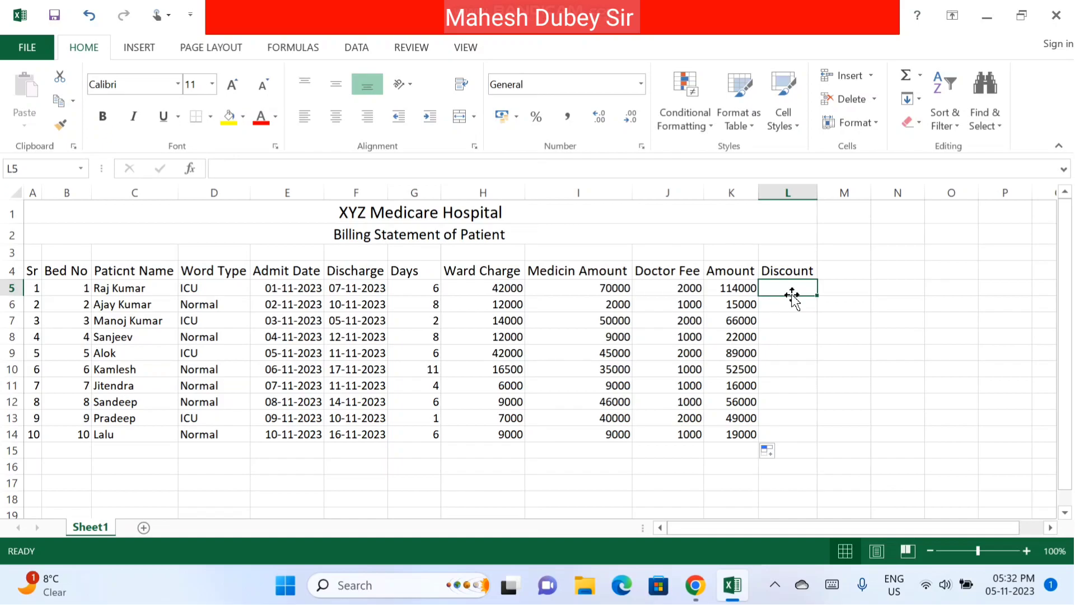
Fill a 0 discount down L5:L14 and add an autofitted Total Amount heading in M4.
type("0")
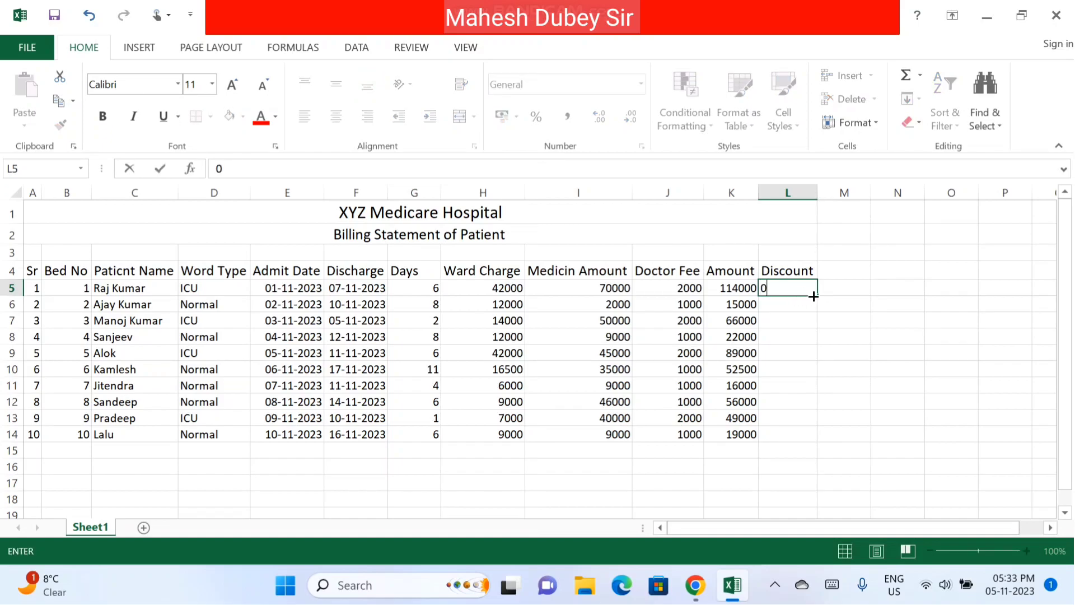
left_click_drag(814, 296, 817, 436)
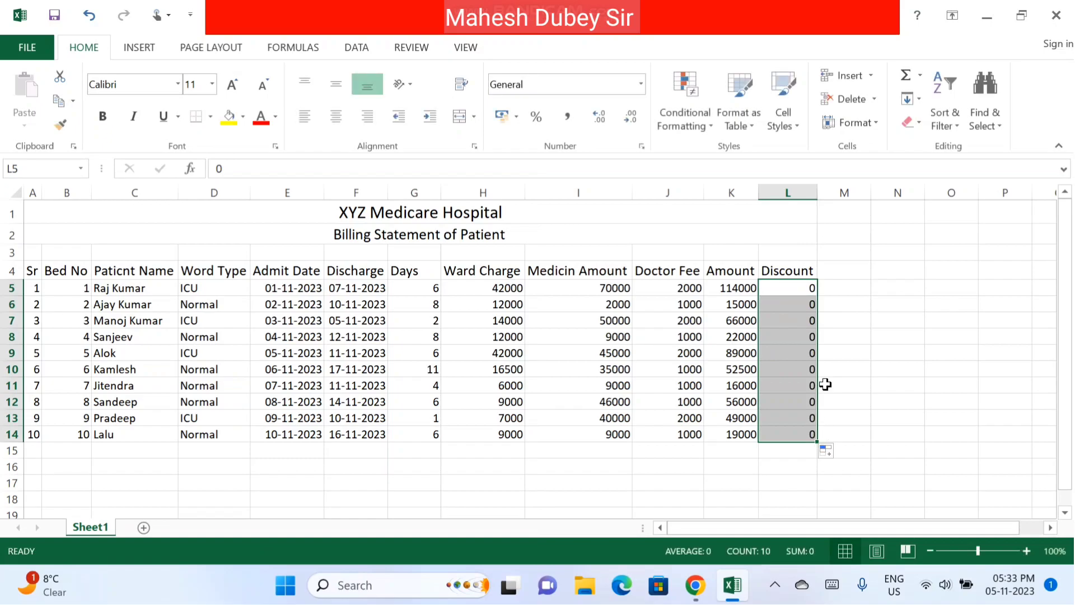
left_click(859, 275)
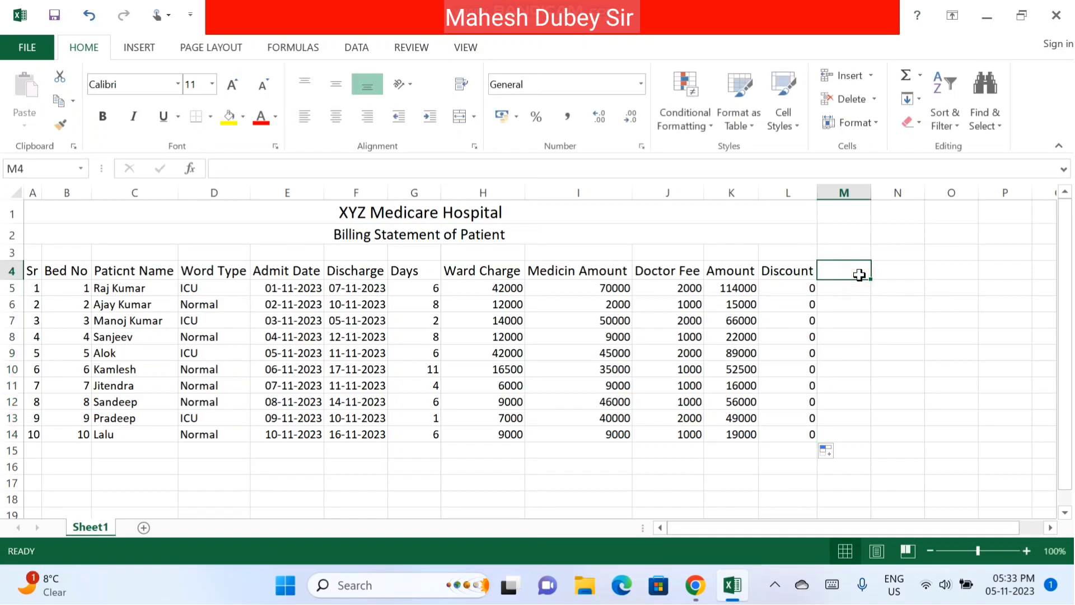
type("Total Amount")
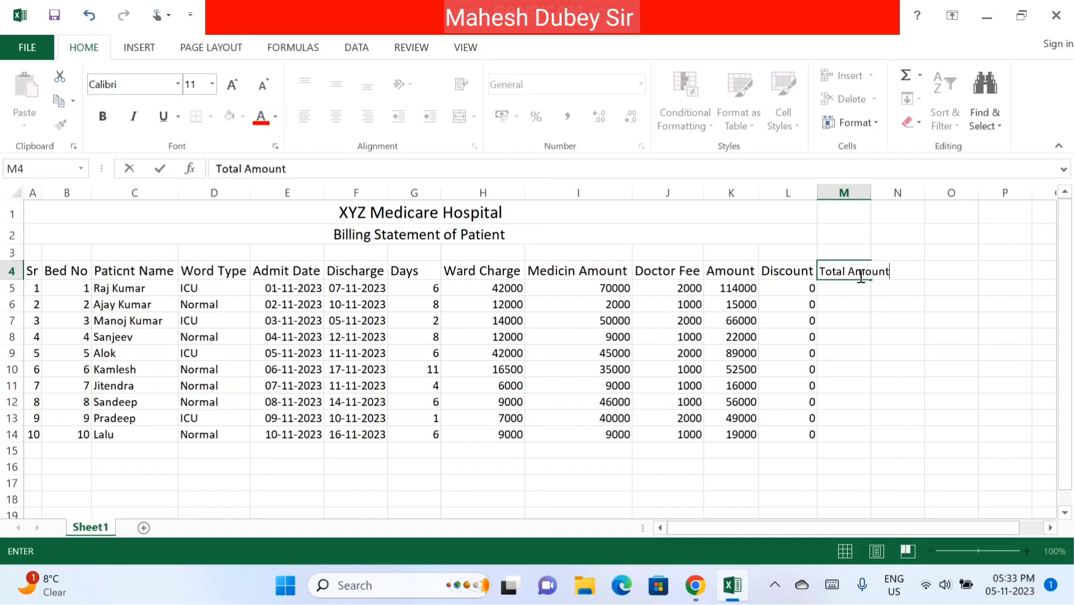
key("Return")
double_click(871, 193)
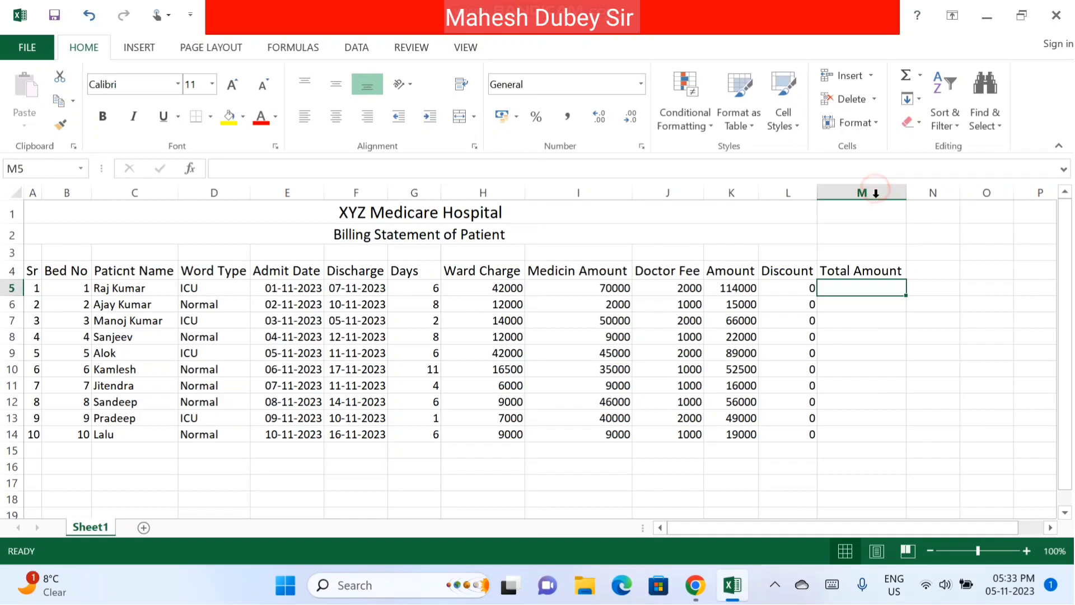
Re-merge and center the title and subtitle across columns A to M.
left_click_drag(772, 213, 841, 208)
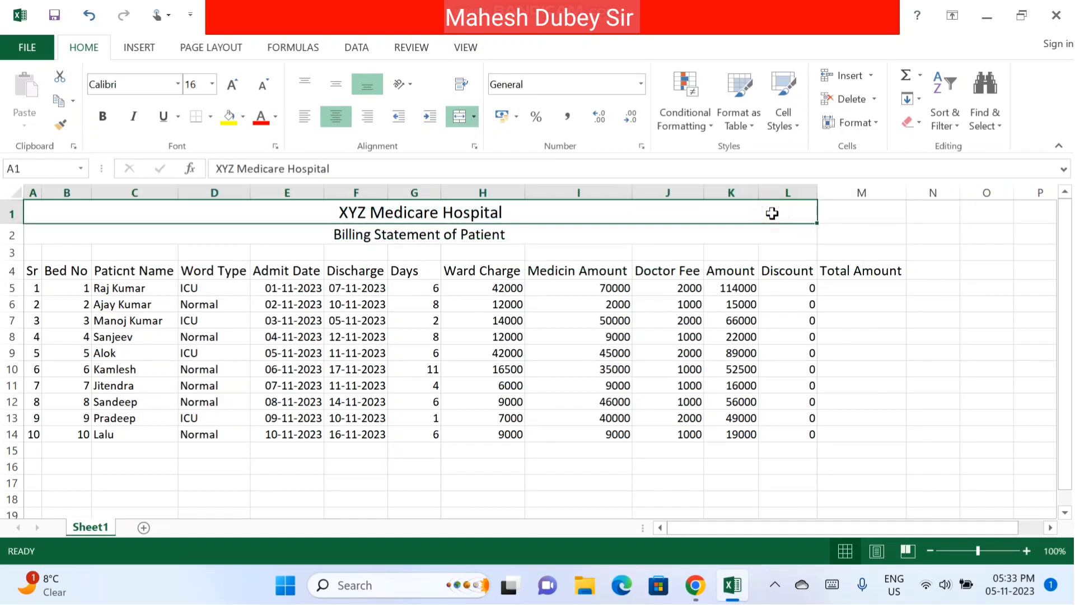
left_click(458, 116)
left_click(458, 116)
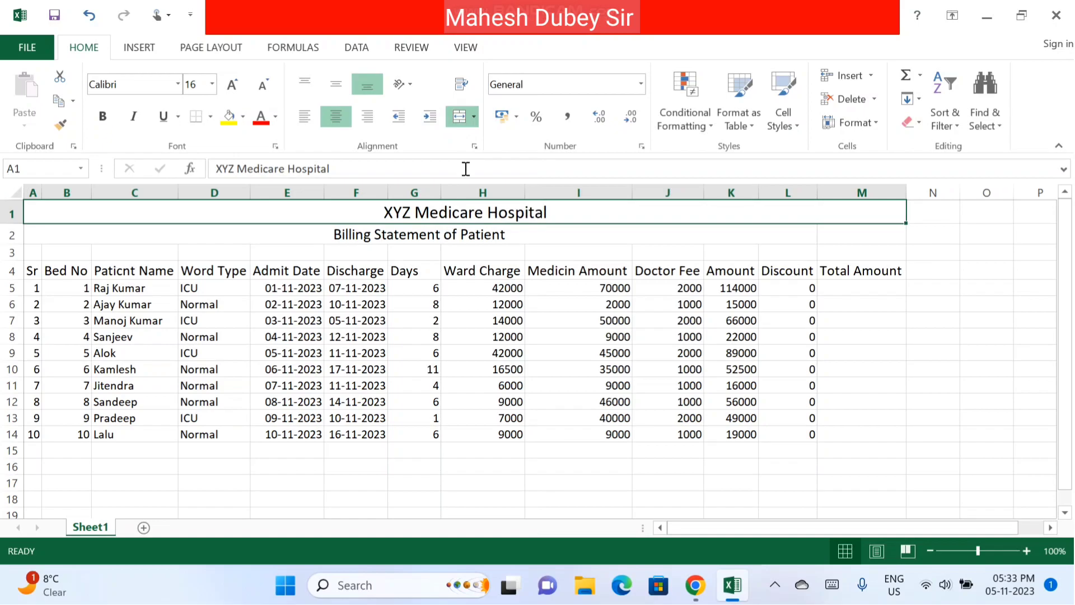
left_click(528, 239)
left_click_drag(576, 233, 840, 233)
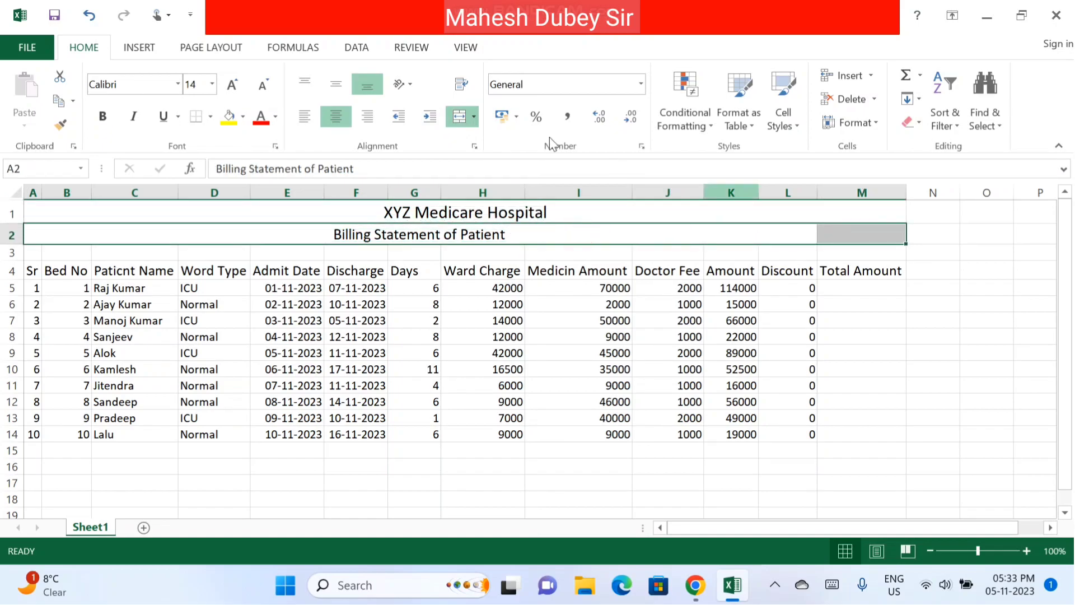
left_click(452, 118)
left_click(451, 116)
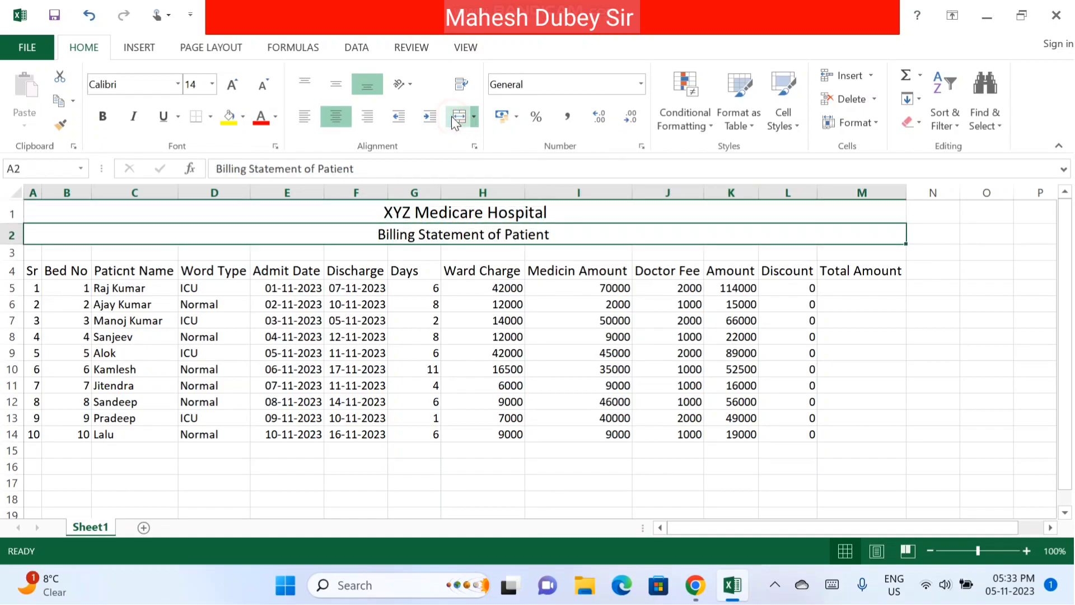
left_click(865, 288)
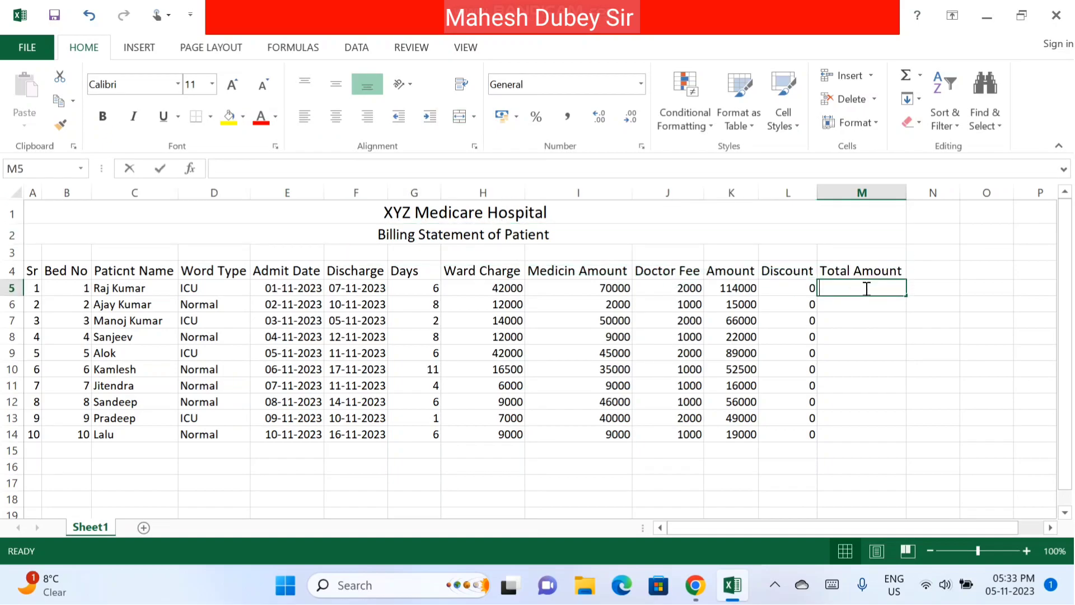
Enter =K5-L5 in M5 and fill it down to M14.
type("=")
left_click(743, 286)
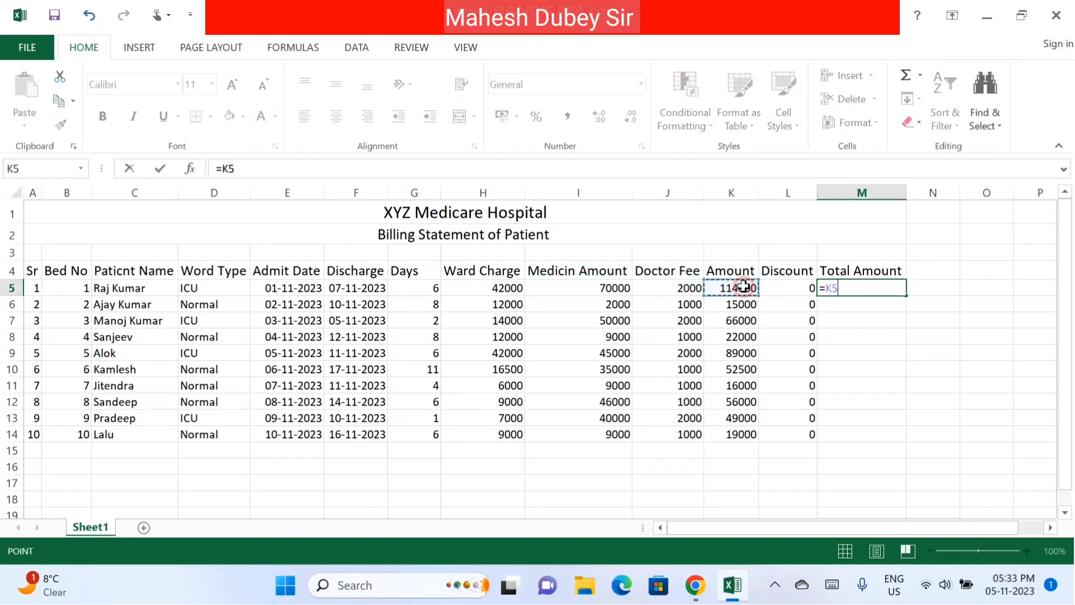
type("-")
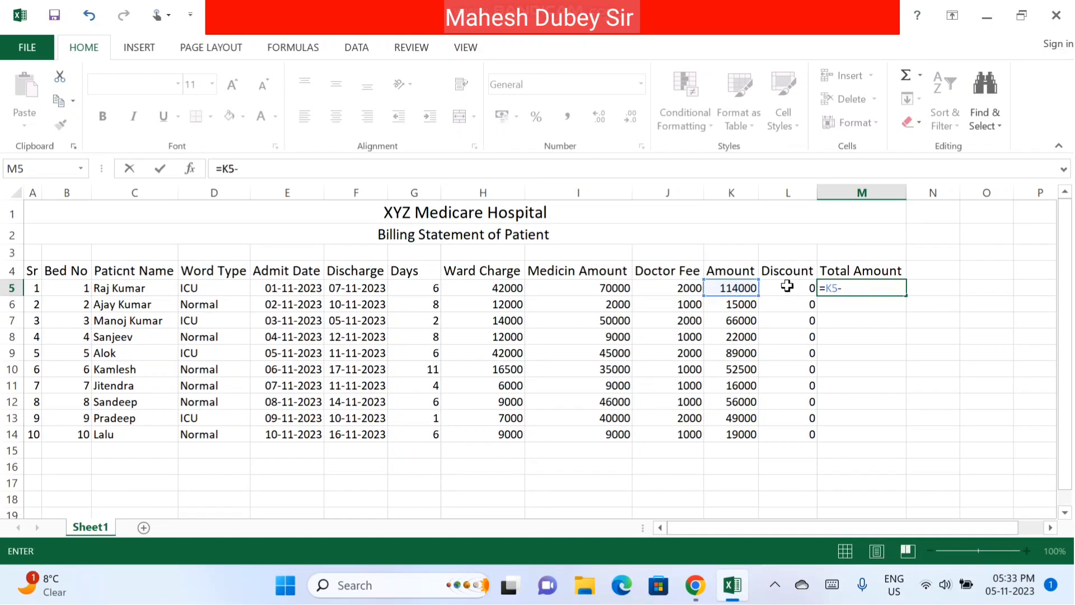
left_click(786, 286)
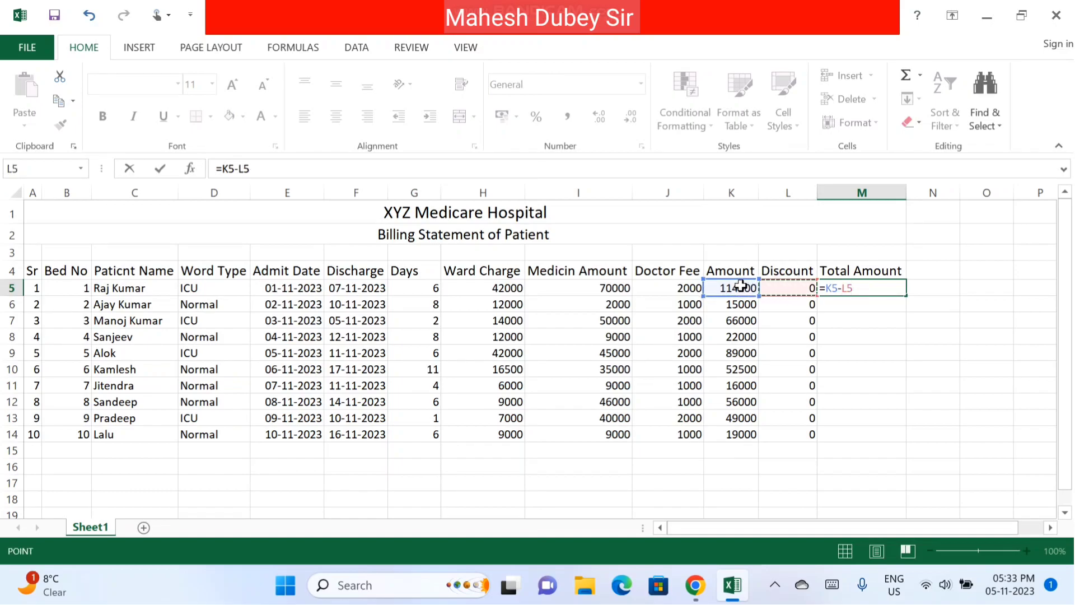
key("Return")
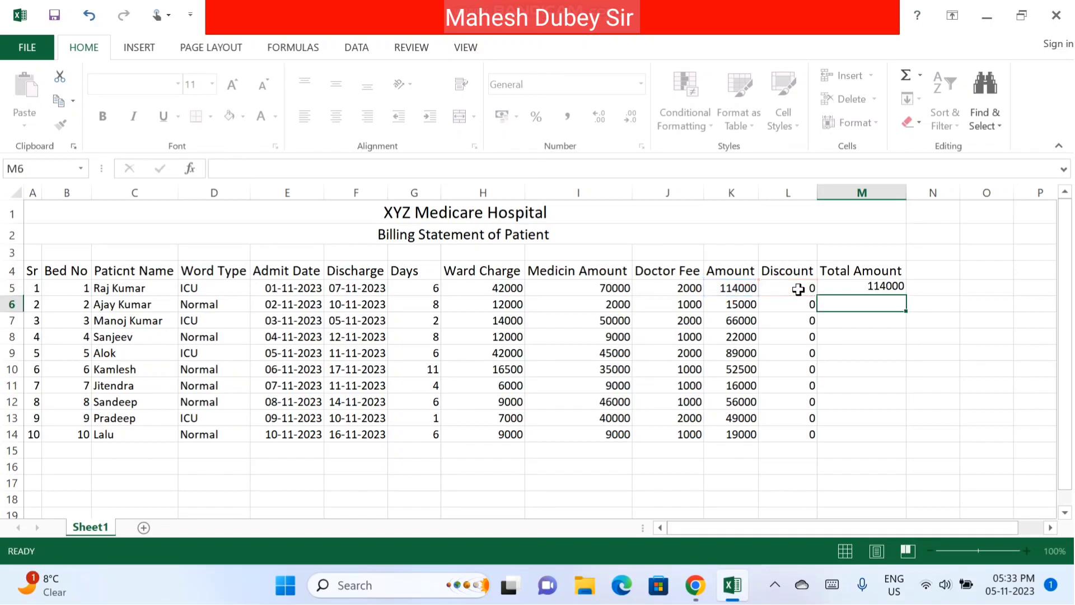
left_click(837, 288)
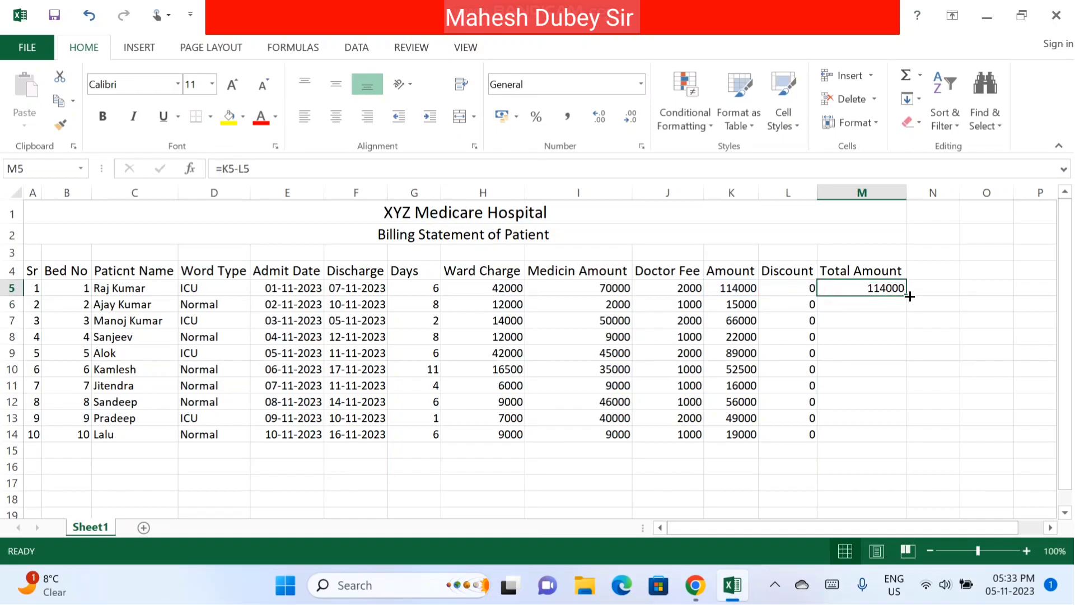
left_click_drag(906, 295, 904, 442)
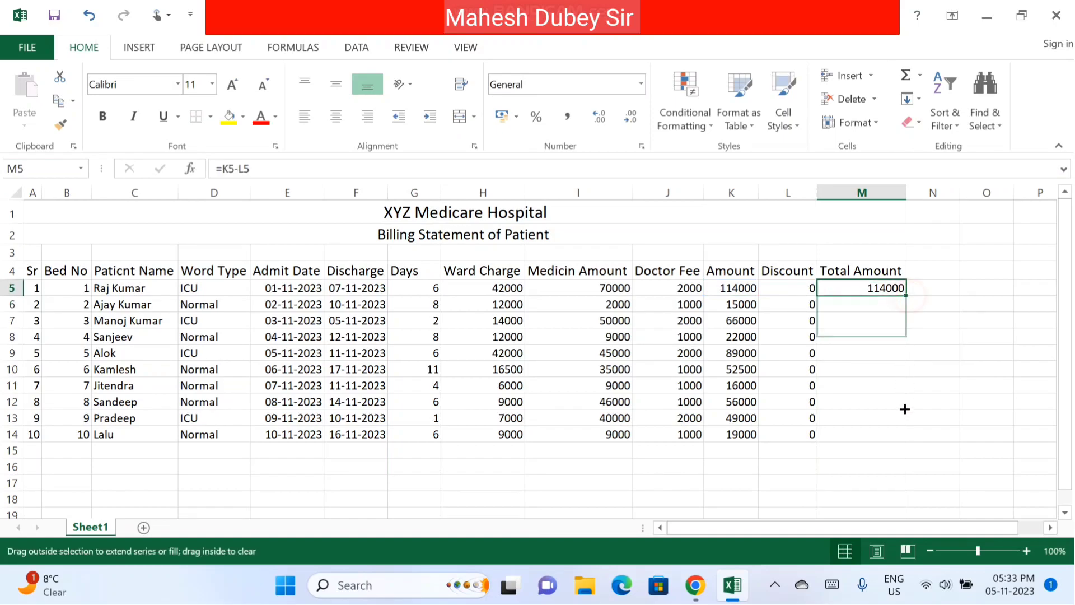
Enter discounts 14000, 9000, 2500 and 7000 in L5, L8, L12 and L14.
left_click(794, 292)
type("14000")
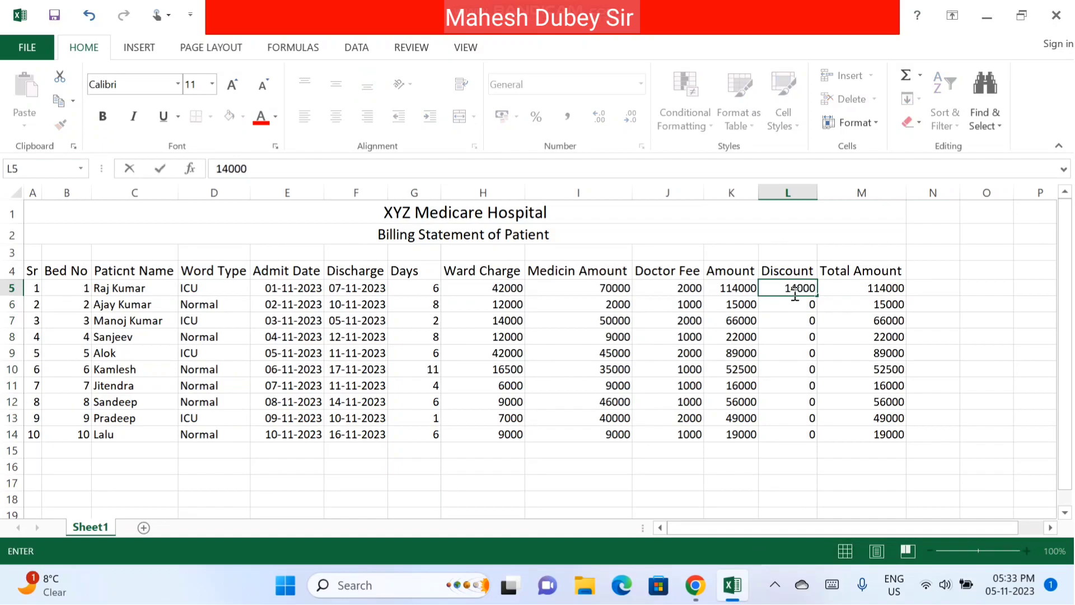
key("Return")
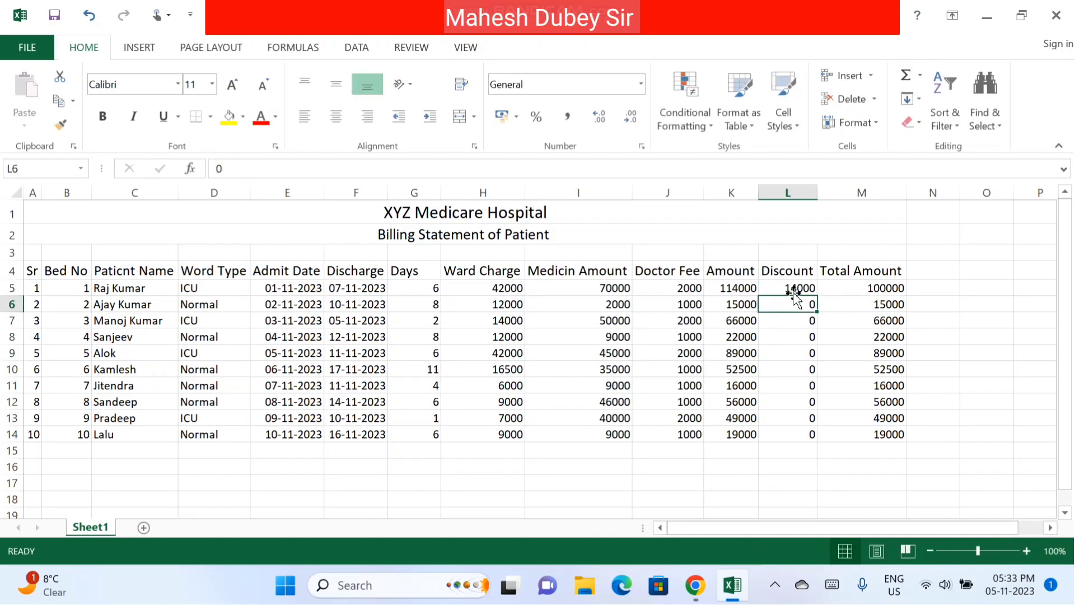
key("Return")
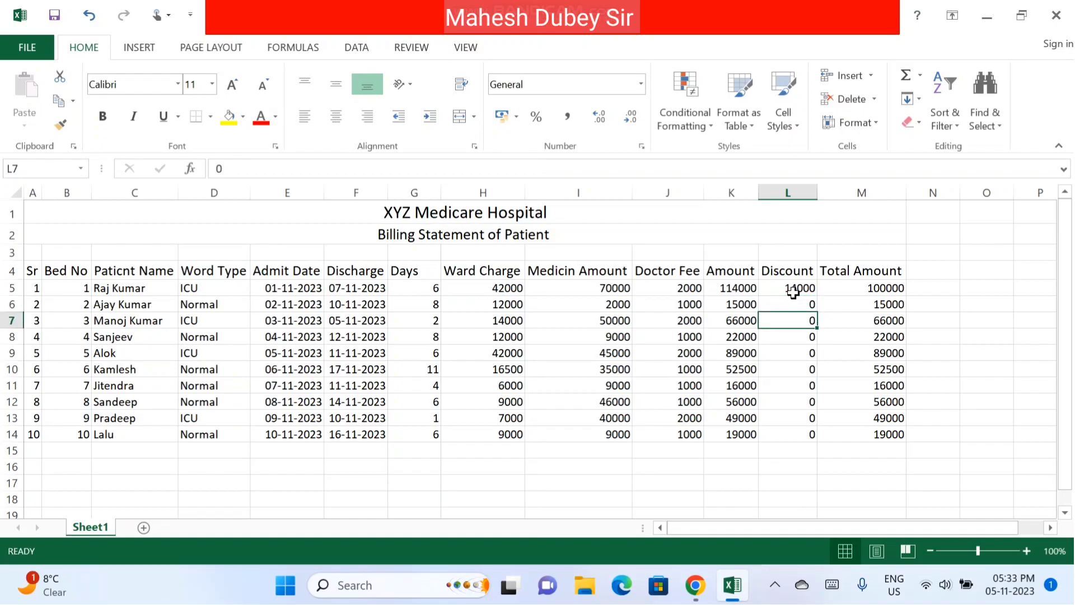
key("Return")
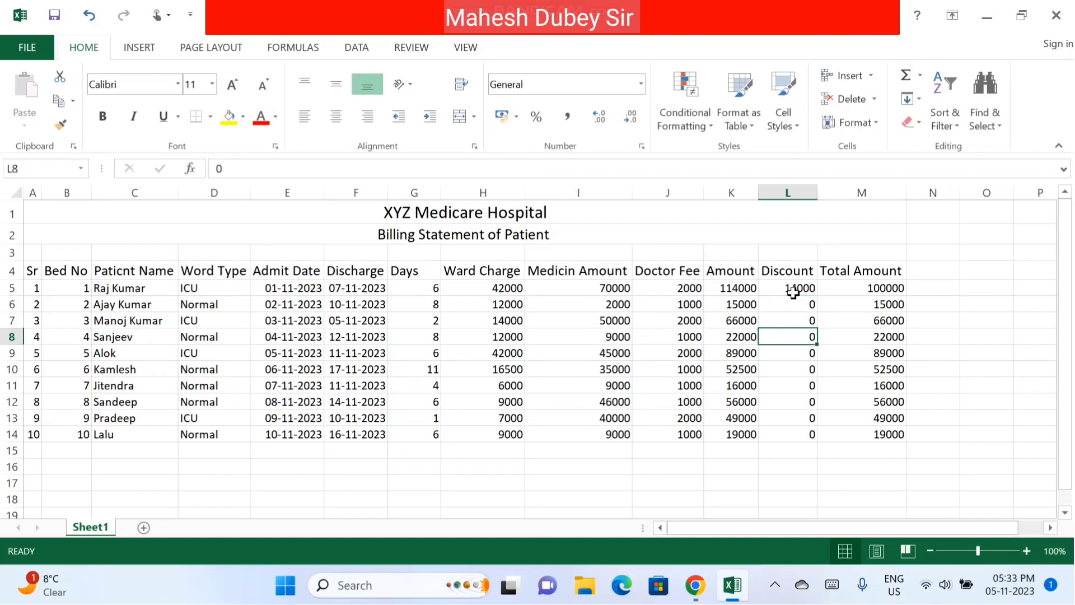
type("9000")
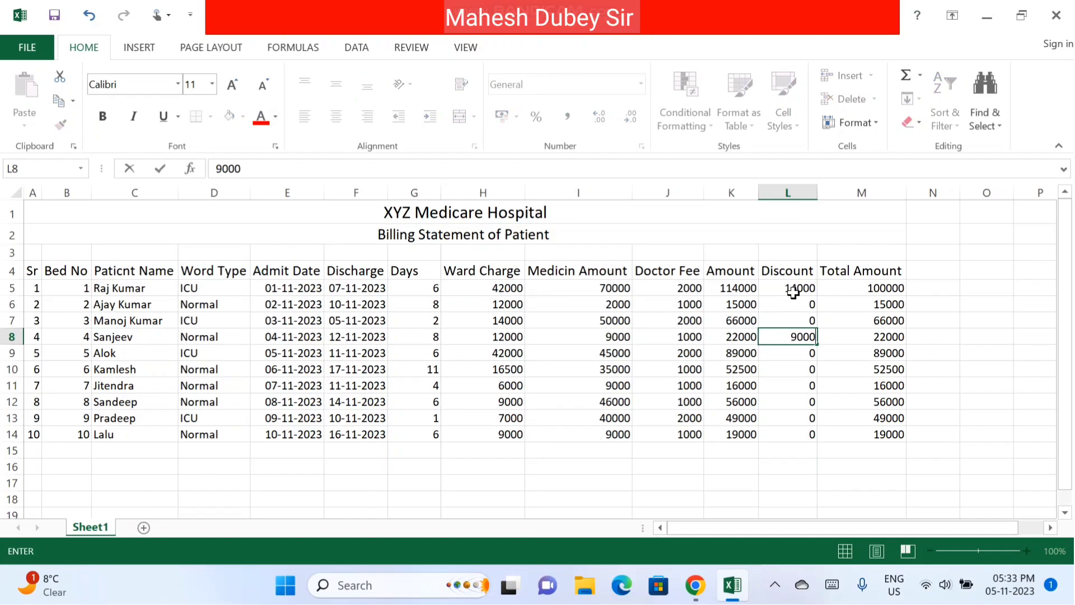
key("Return")
key("Return")
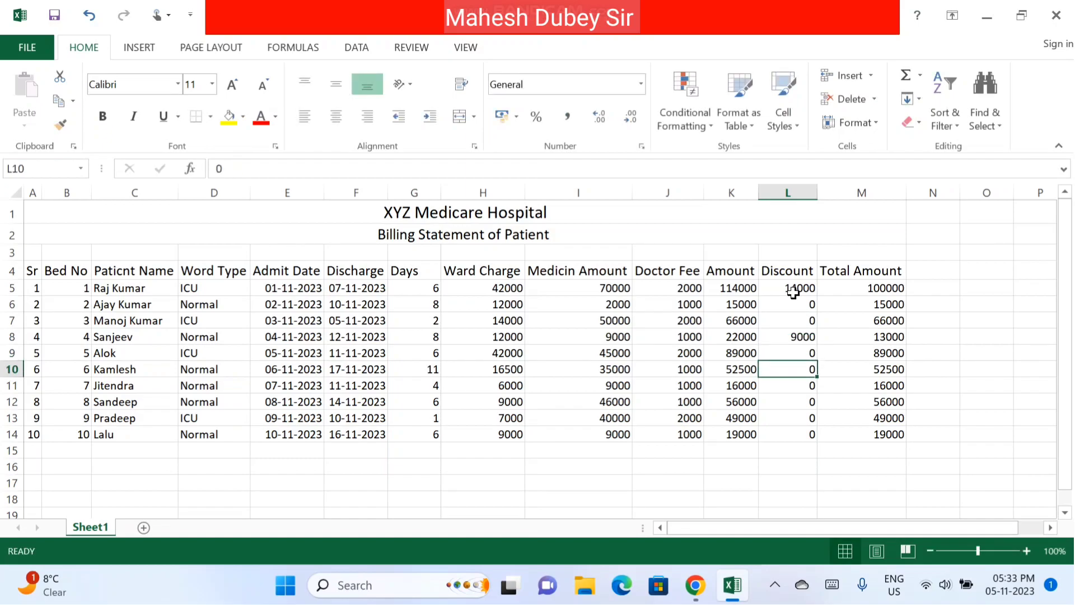
key("Return")
key("Return")
type("2500")
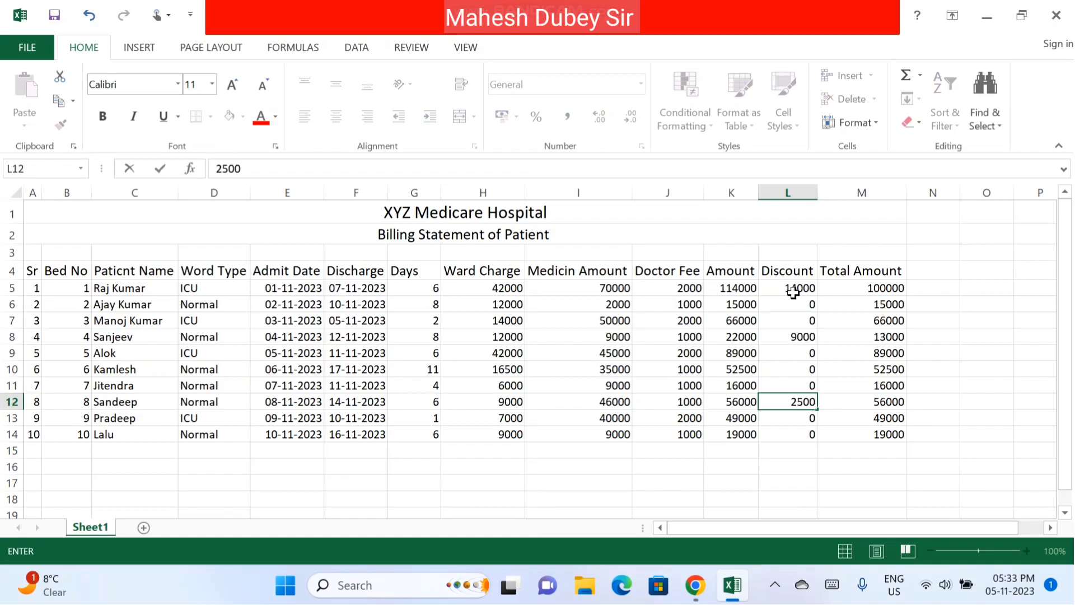
key("Return")
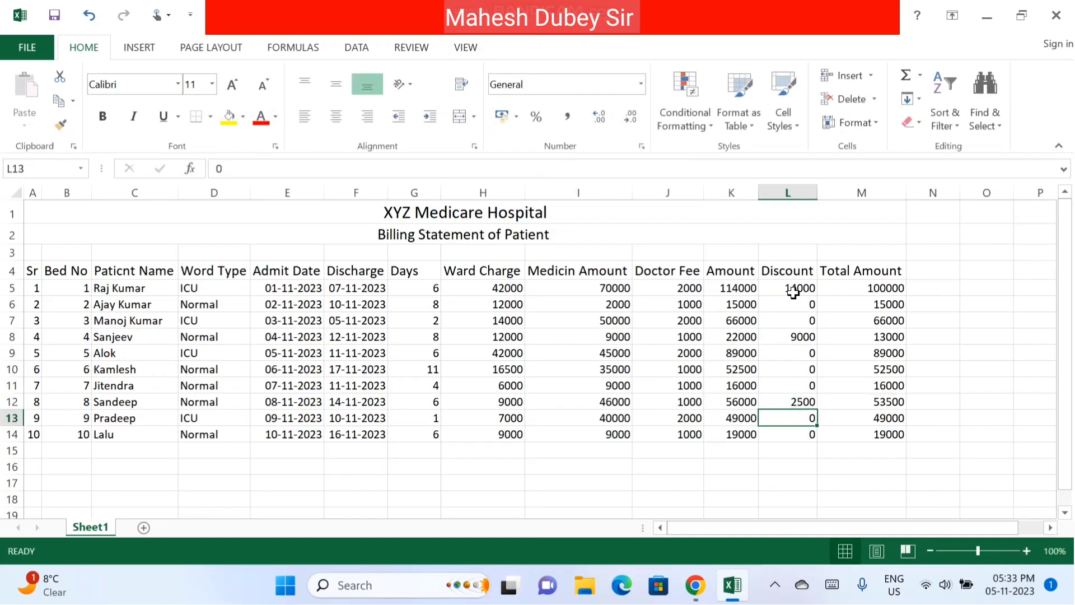
key("Return")
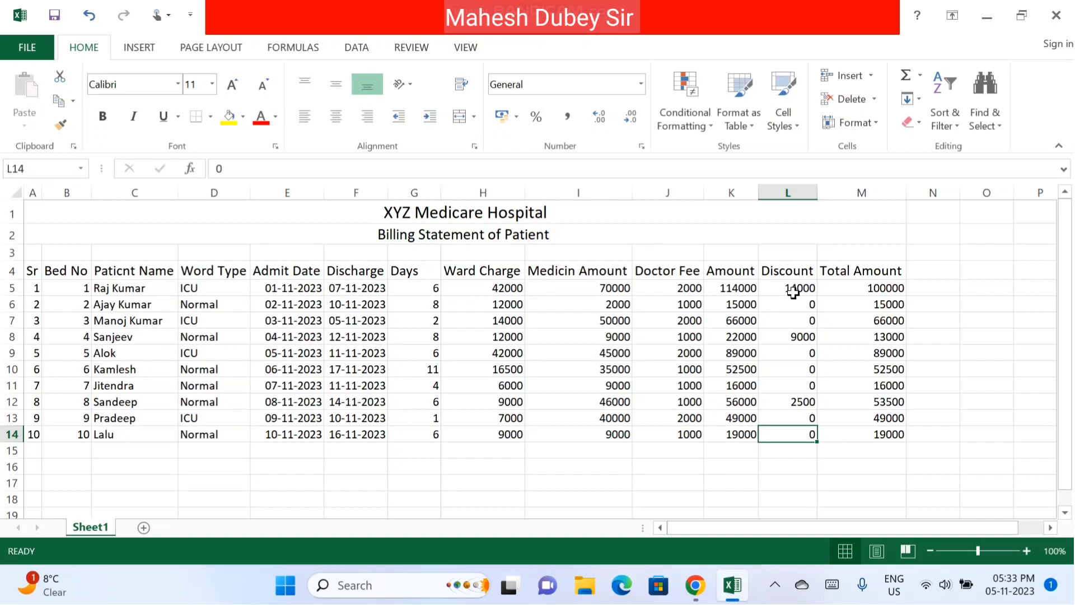
type("7000")
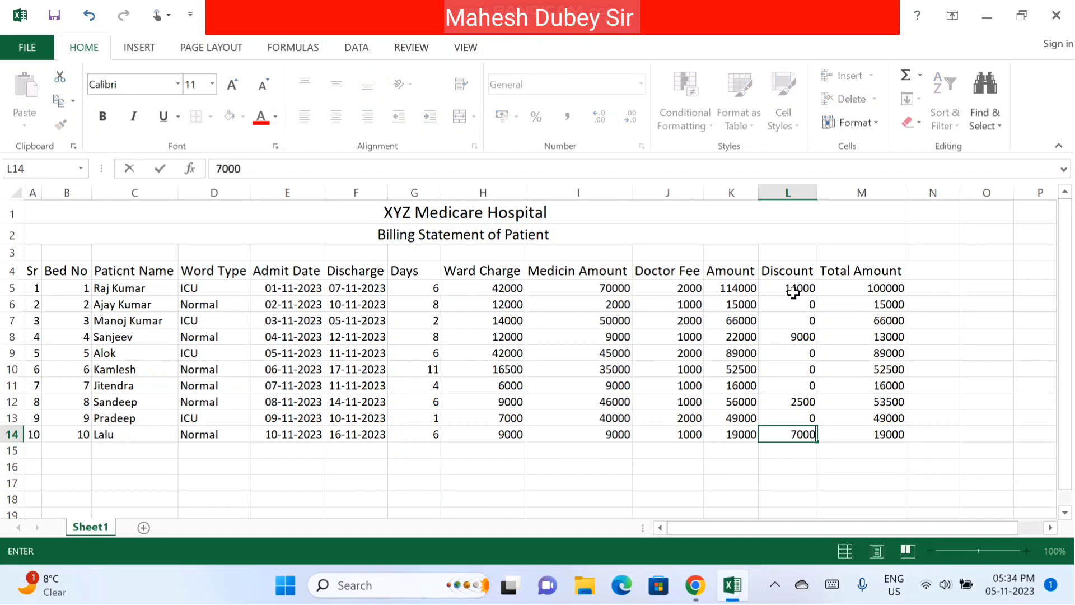
key("Return")
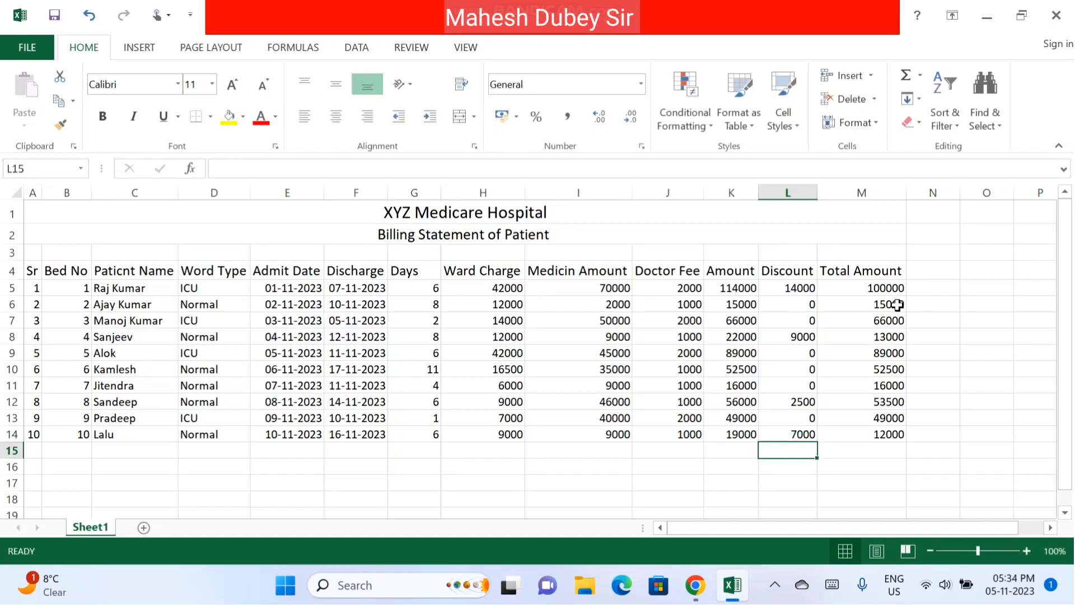
left_click(896, 321)
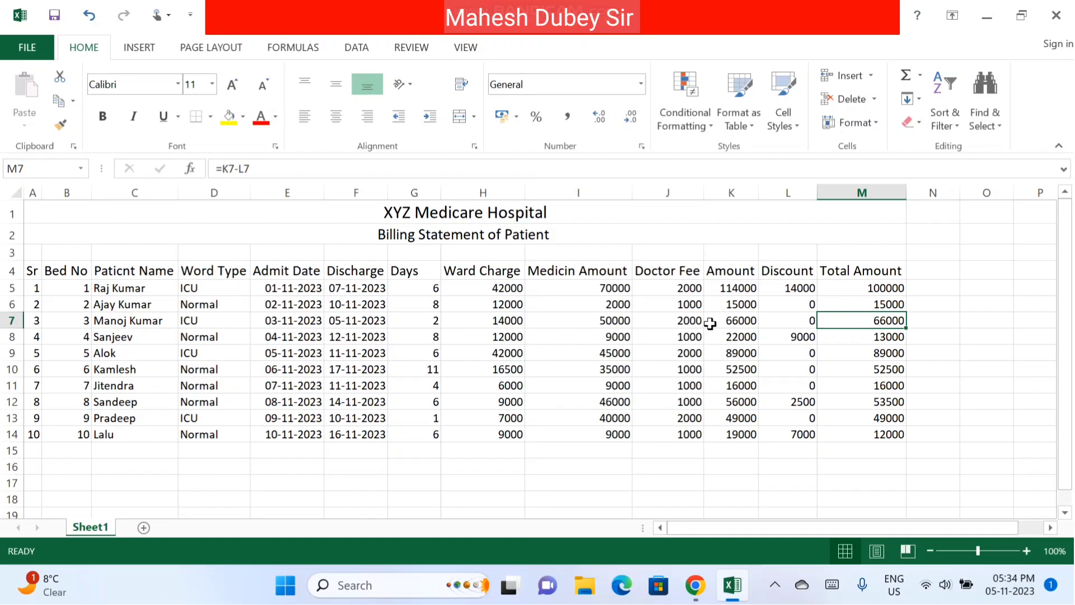
left_click(309, 215)
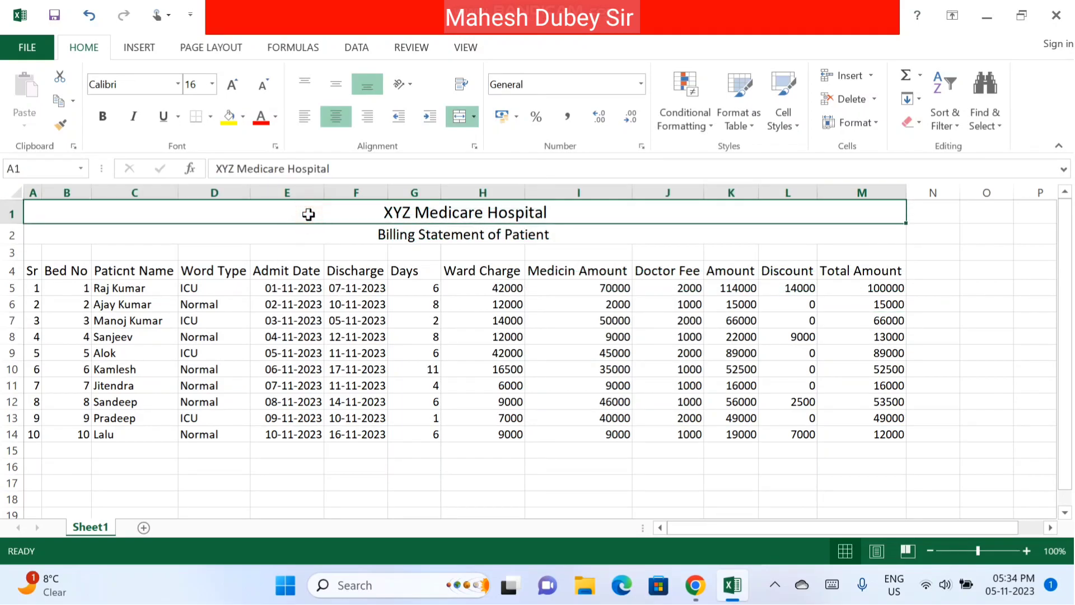
Fill the hospital title orange and give the subtitle red text on yellow fill.
left_click(243, 117)
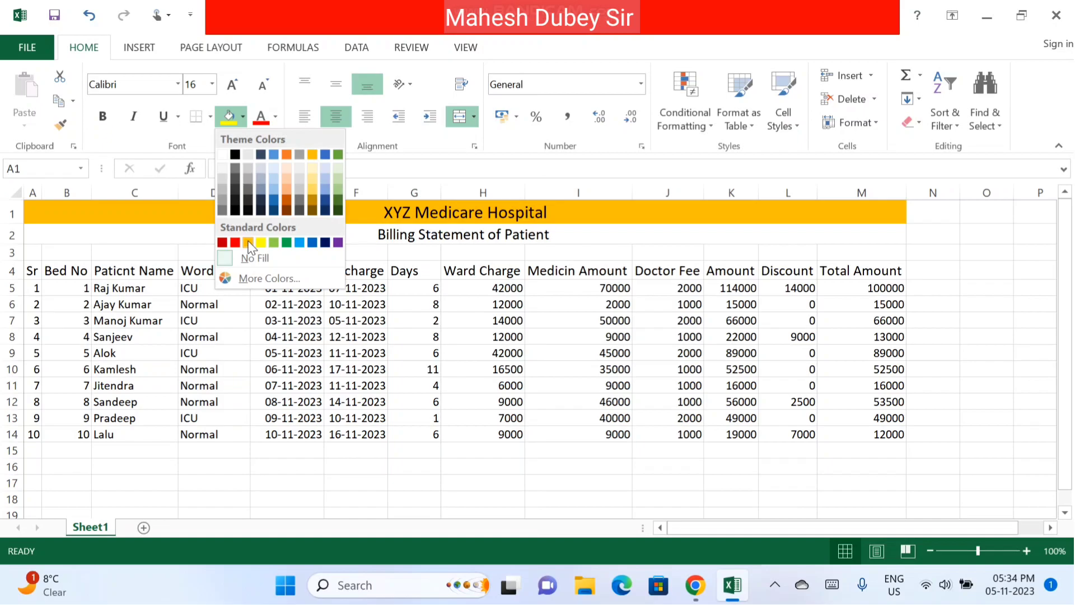
left_click(248, 243)
left_click(249, 235)
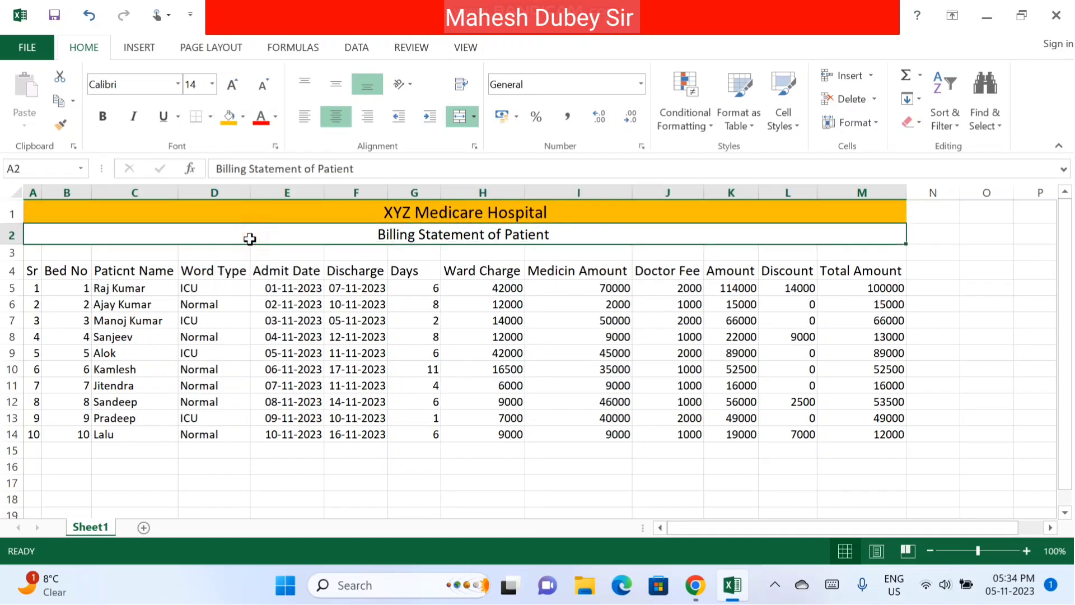
left_click(261, 118)
left_click(243, 117)
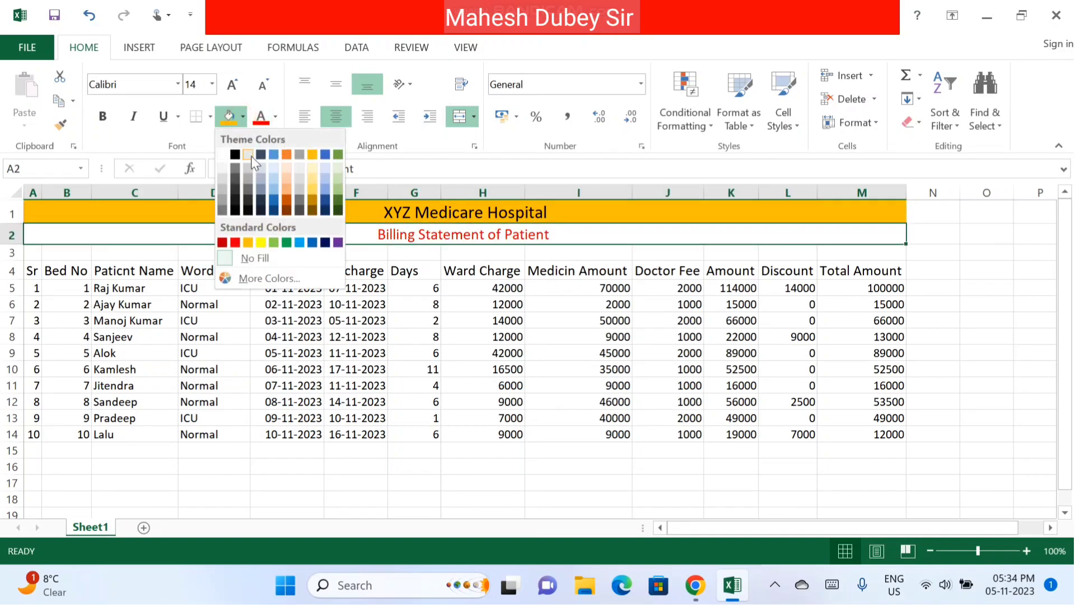
left_click(258, 242)
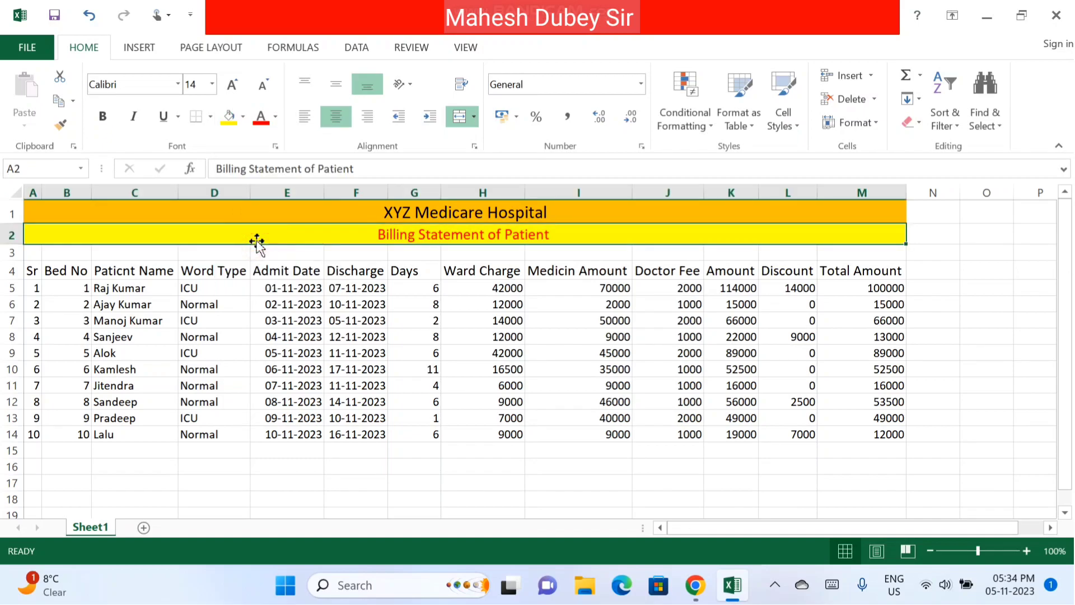
left_click(50, 270)
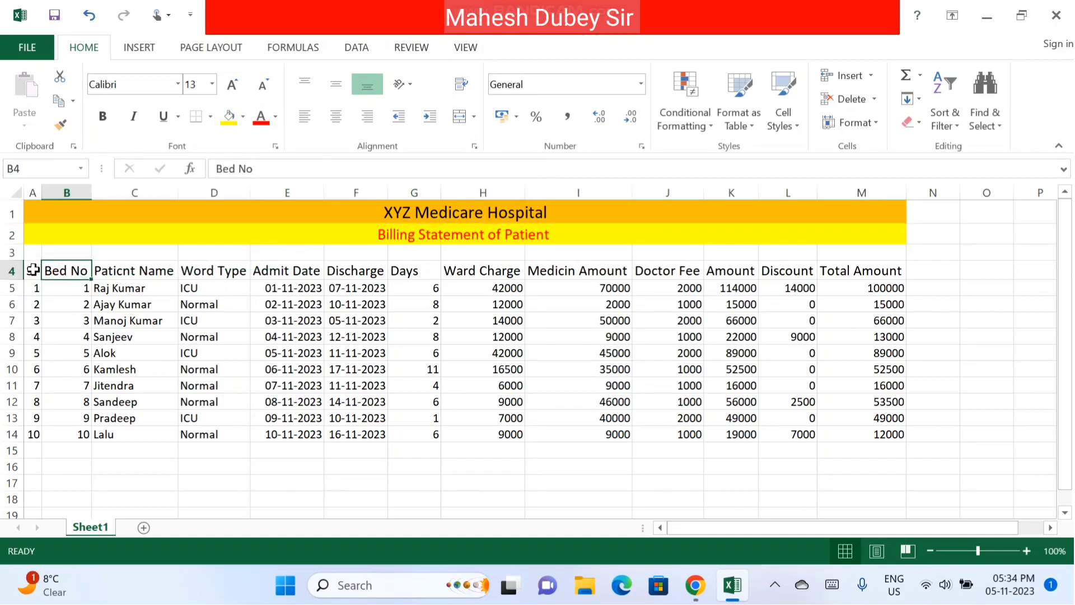
Give the column heading row a green fill with yellow text.
mouse_move(33, 270)
left_mouse_down()
mouse_move(878, 254)
mouse_move(879, 271)
left_mouse_up()
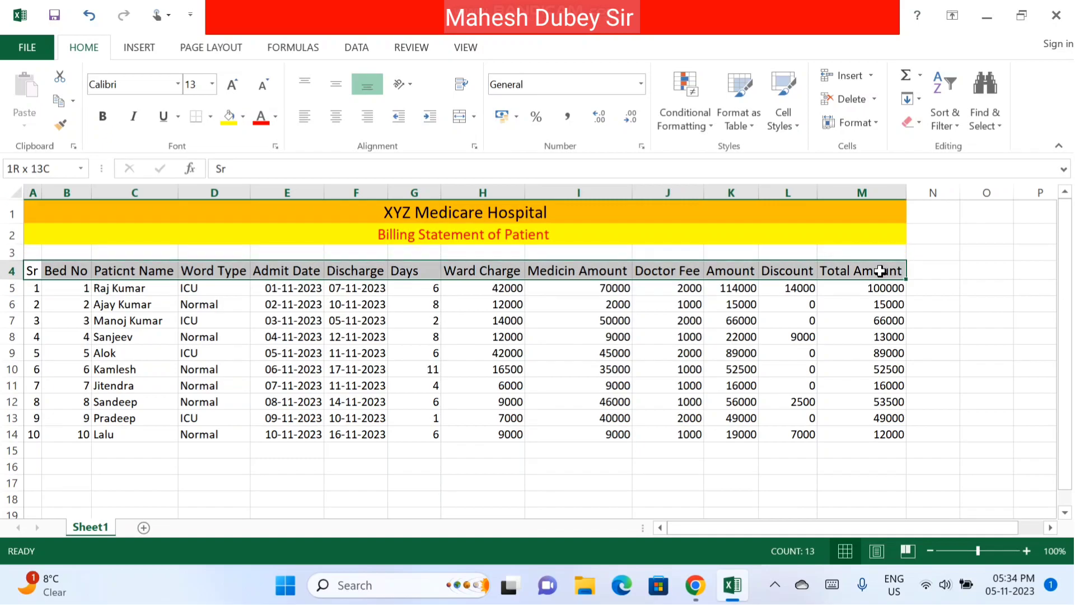
left_click(242, 116)
left_click(286, 242)
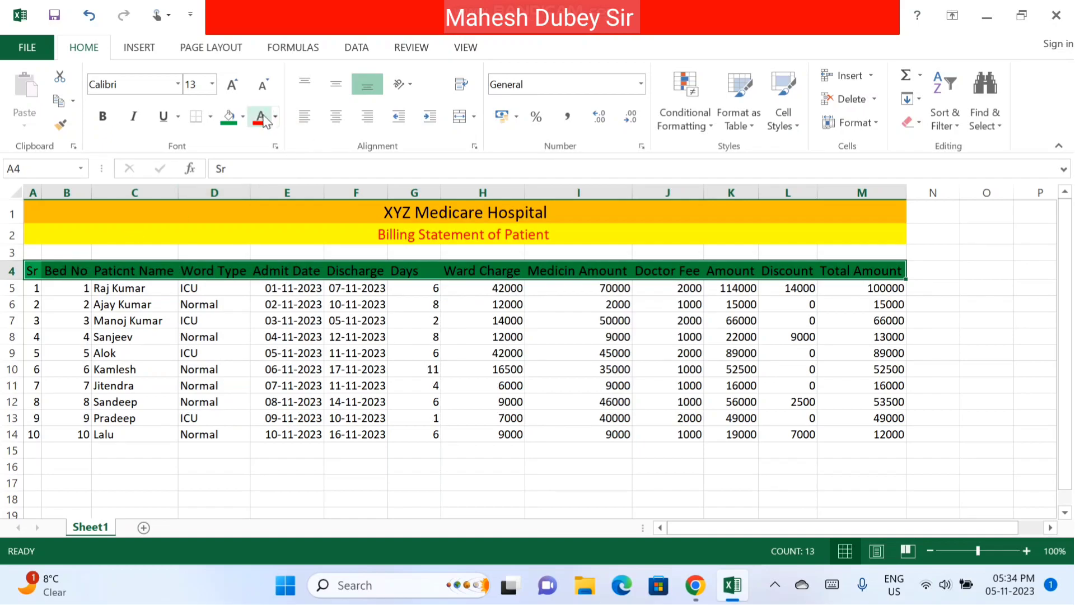
left_click(259, 116)
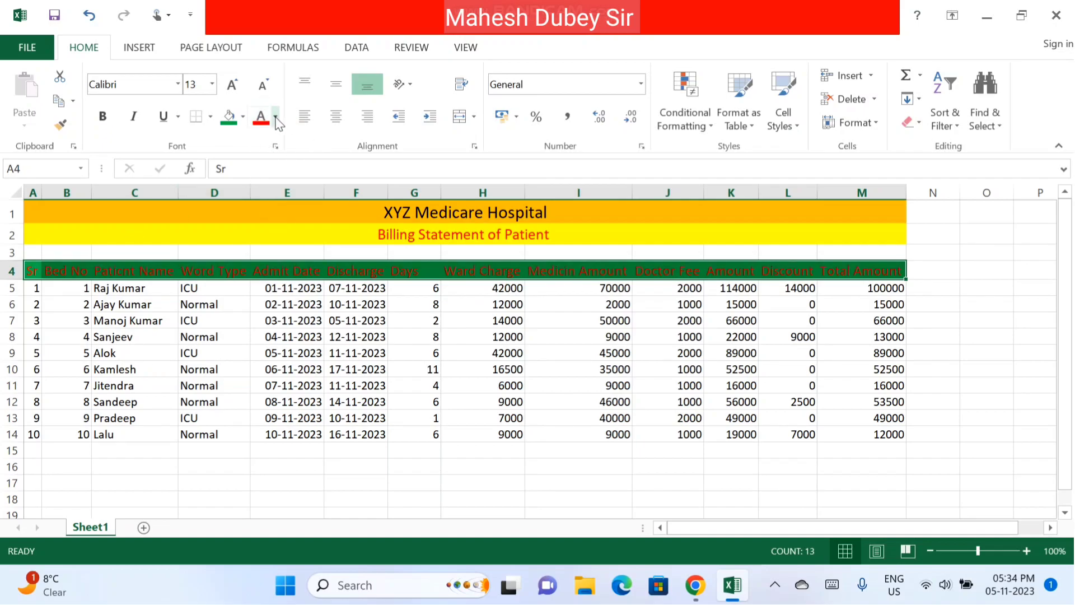
left_click(275, 116)
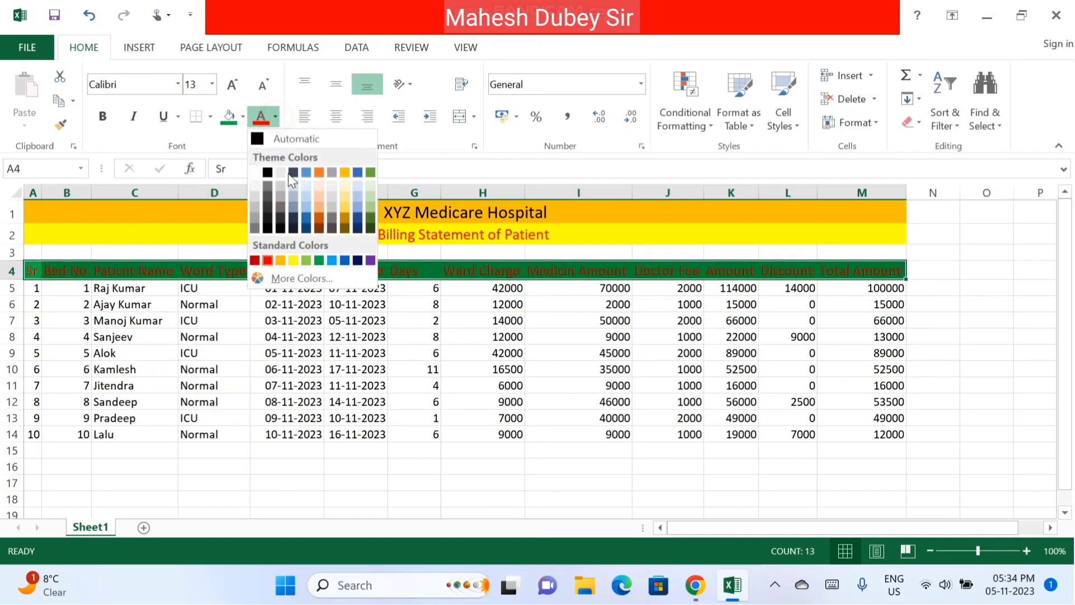
left_click(290, 260)
left_click(216, 335)
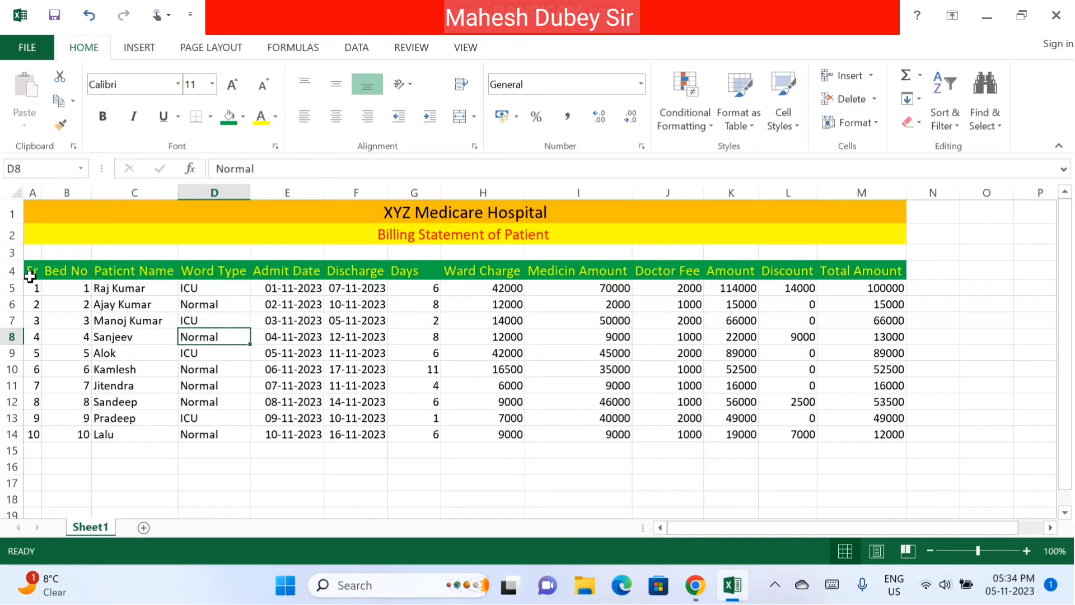
Apply All Borders to the table A4:M14.
mouse_move(31, 275)
left_mouse_down()
mouse_move(876, 420)
mouse_move(877, 434)
left_mouse_up()
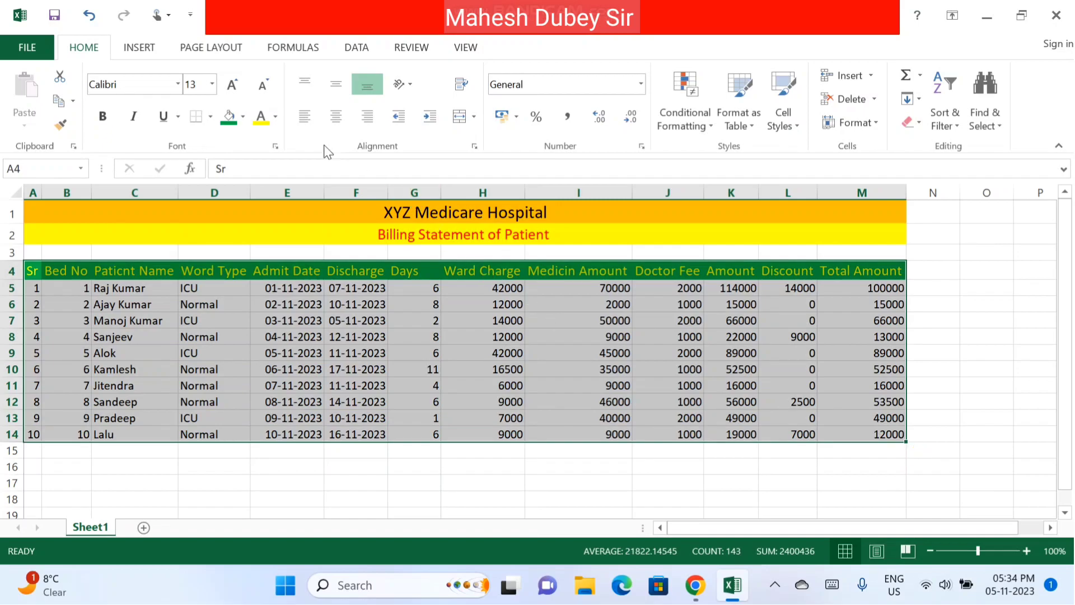
left_click(210, 117)
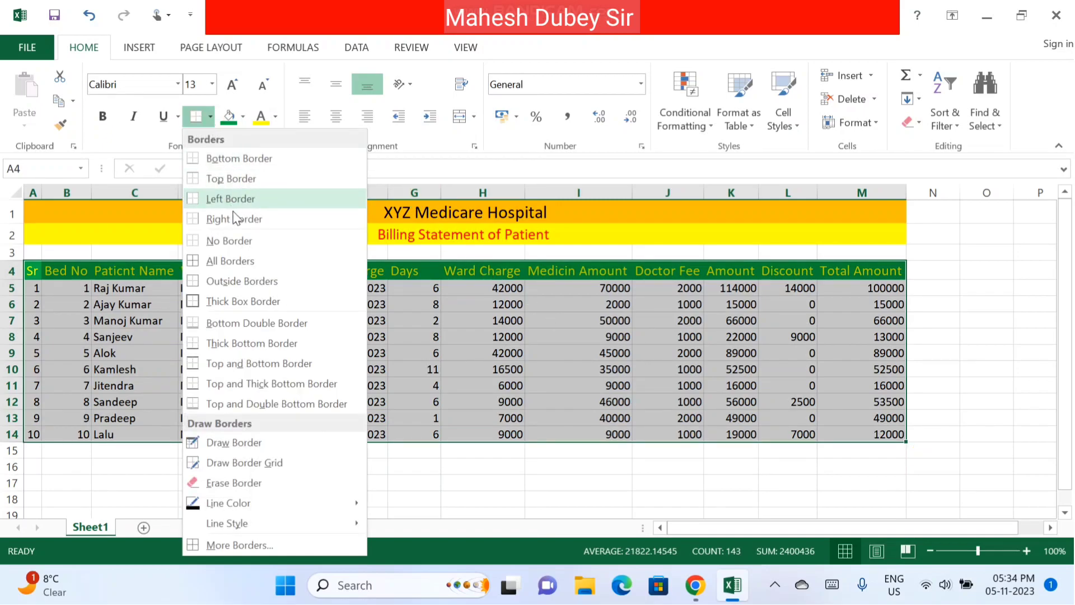
left_click(240, 260)
left_click(322, 354)
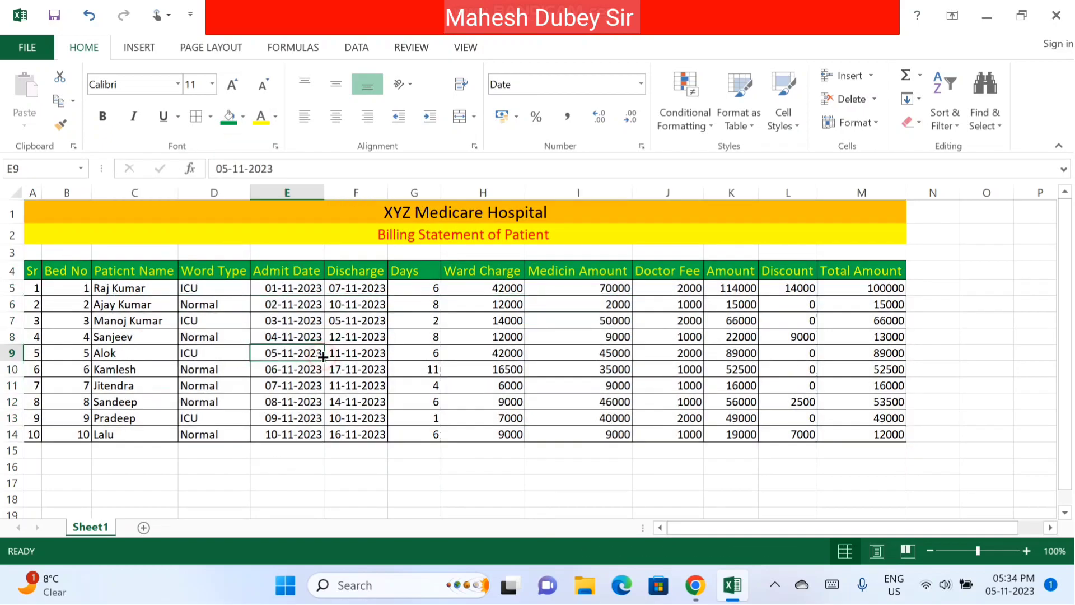
mouse_move(33, 271)
left_mouse_down()
mouse_move(678, 323)
mouse_move(883, 270)
left_mouse_up()
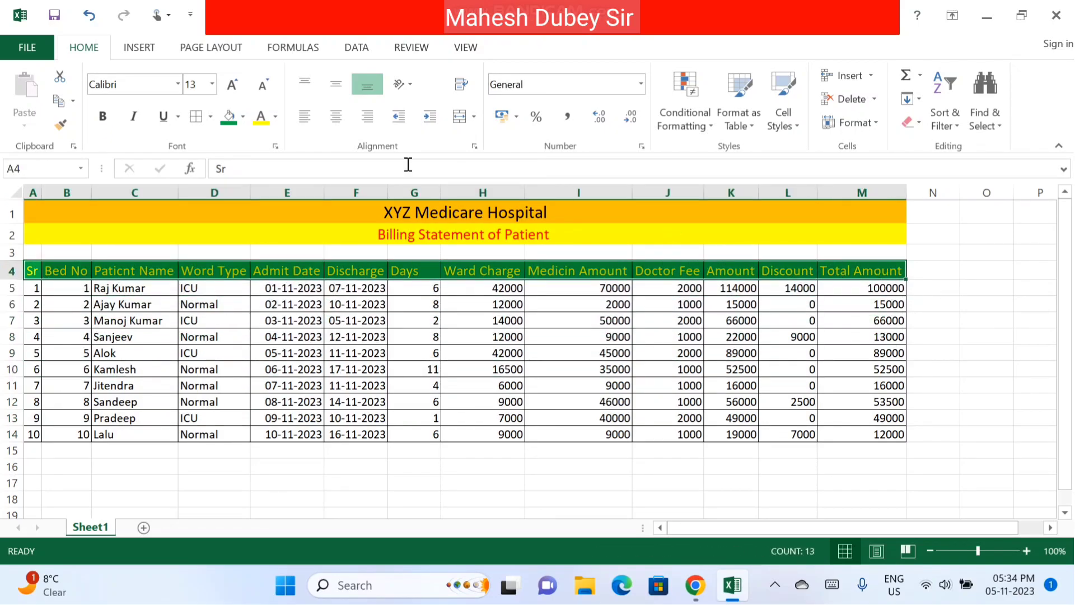
Apply Center and Middle Align to A4:M4, A5:B14 and E5:M14.
left_click(336, 116)
left_click(336, 84)
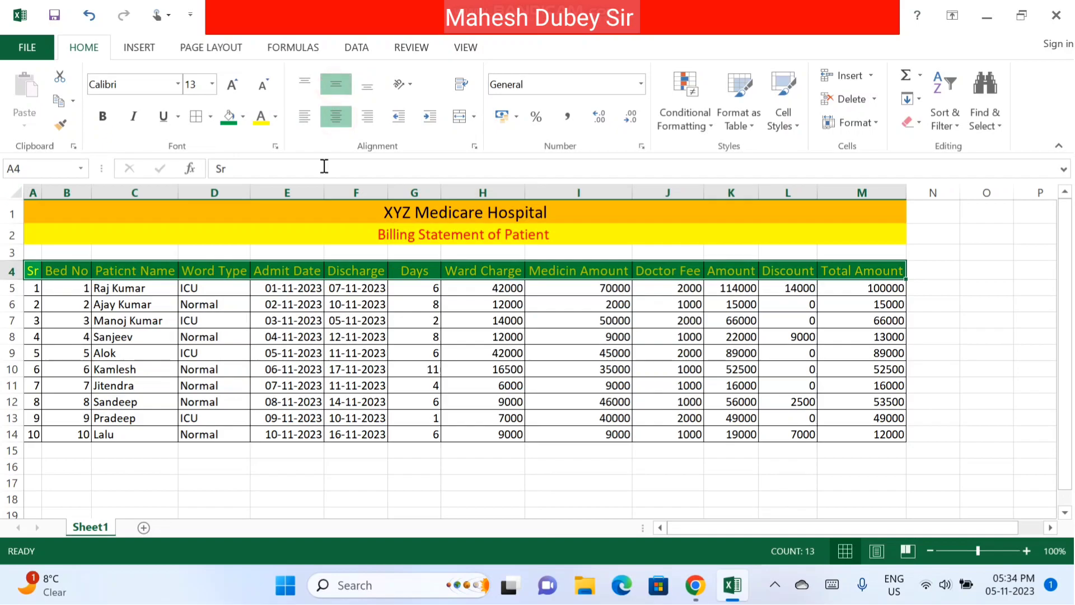
left_click(71, 288)
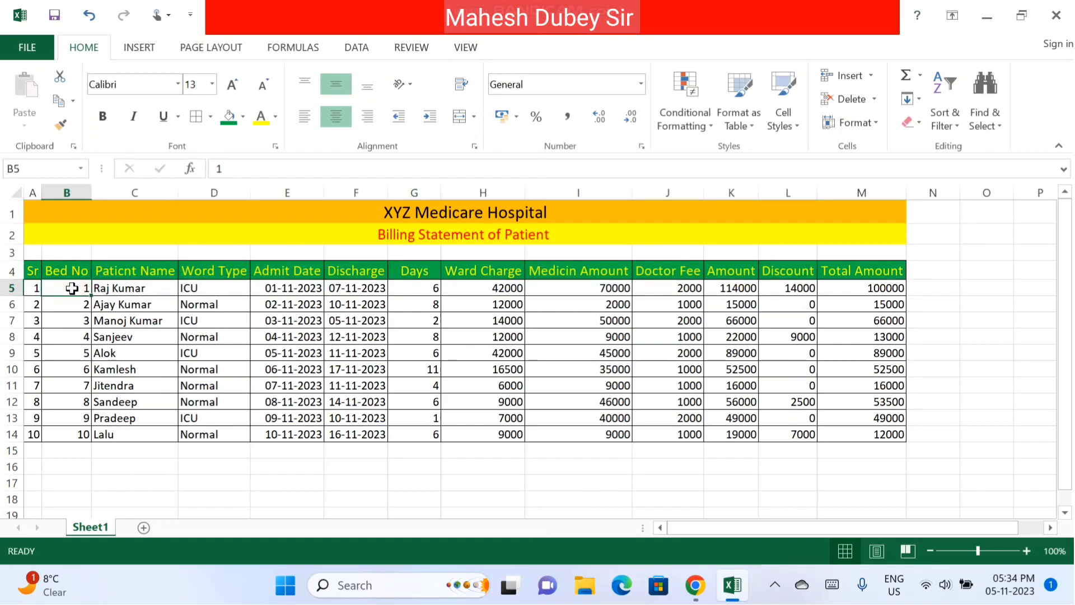
left_click_drag(32, 288, 77, 434)
left_click(346, 120)
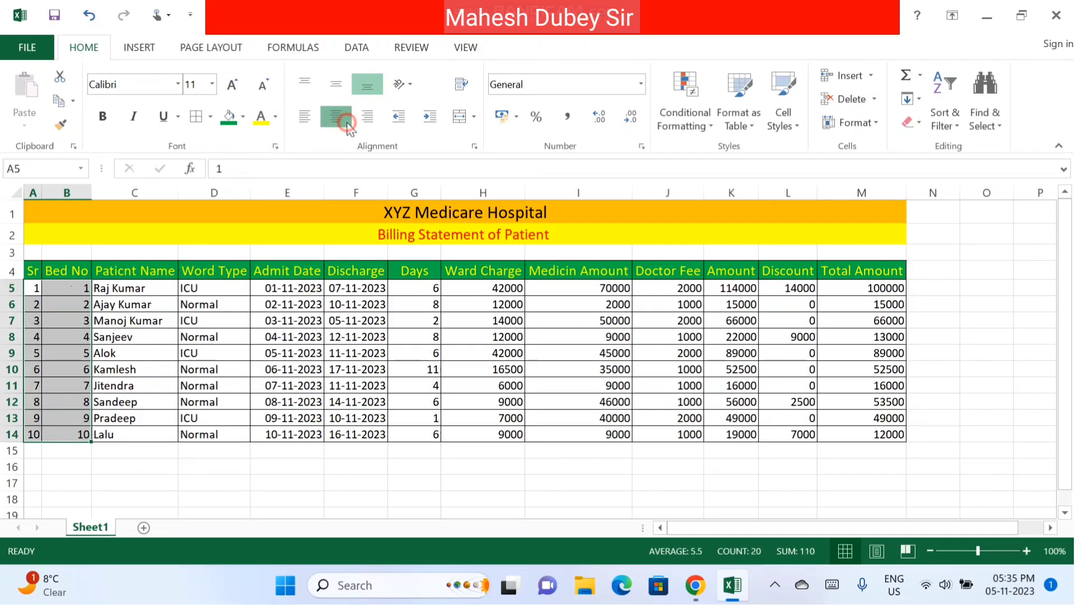
left_click(336, 85)
left_click(294, 288)
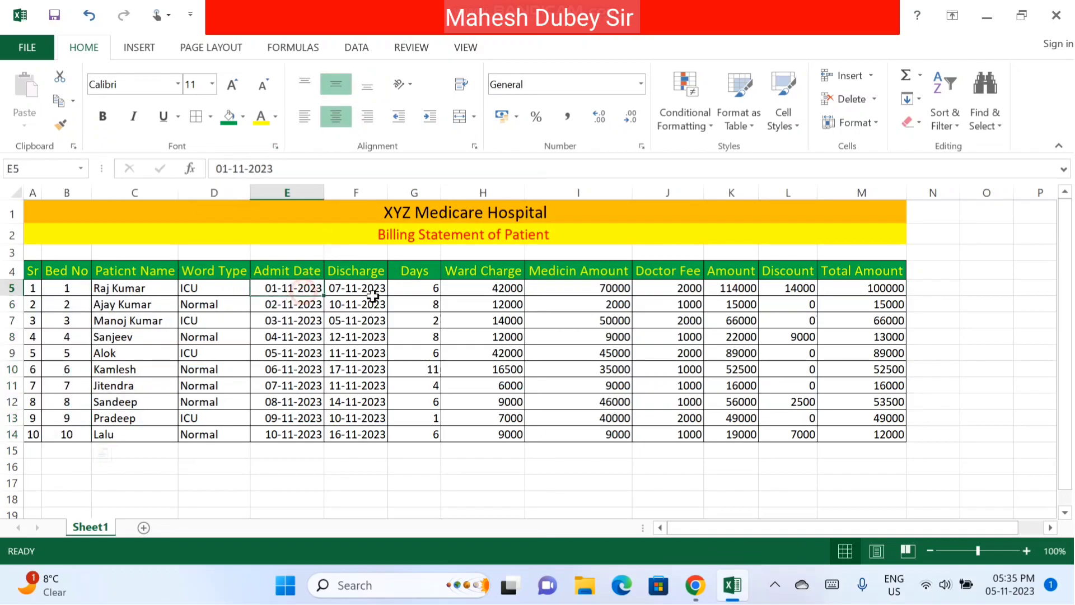
left_click_drag(372, 296, 862, 434)
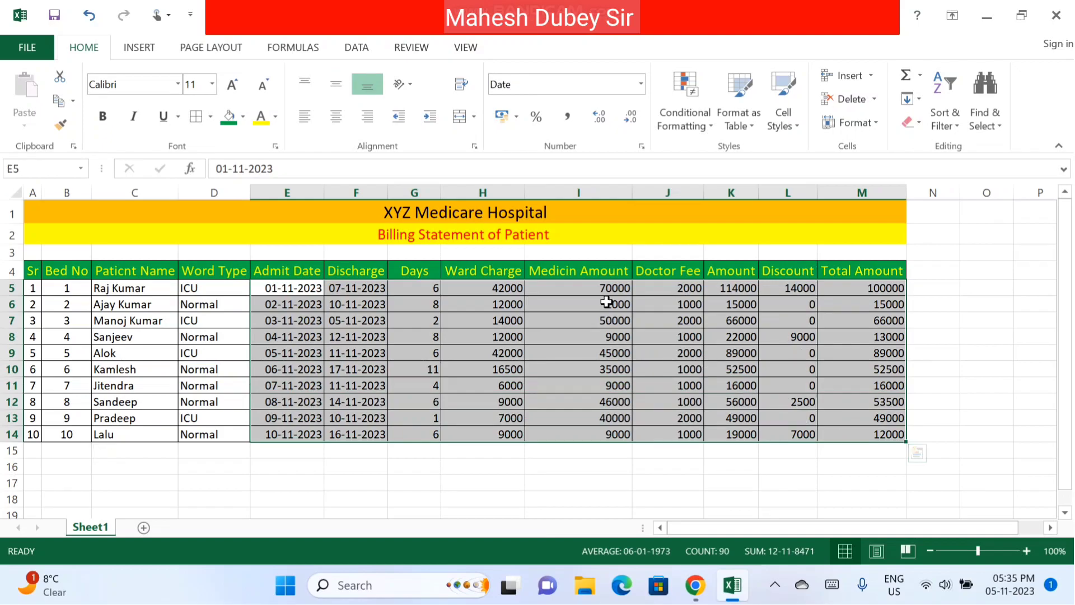
left_click(336, 116)
left_click(336, 87)
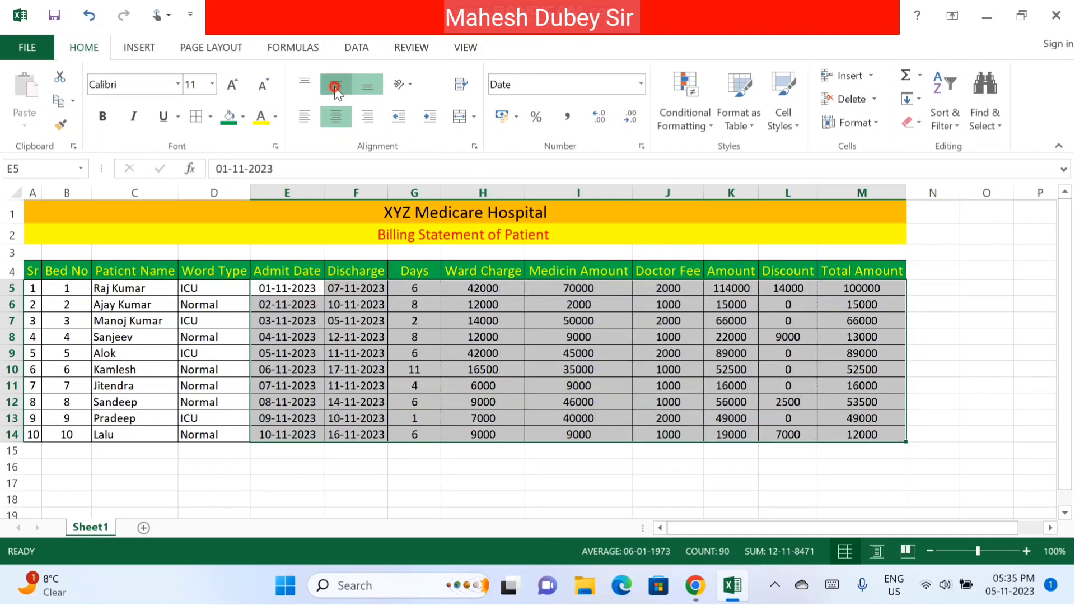
left_click(444, 369)
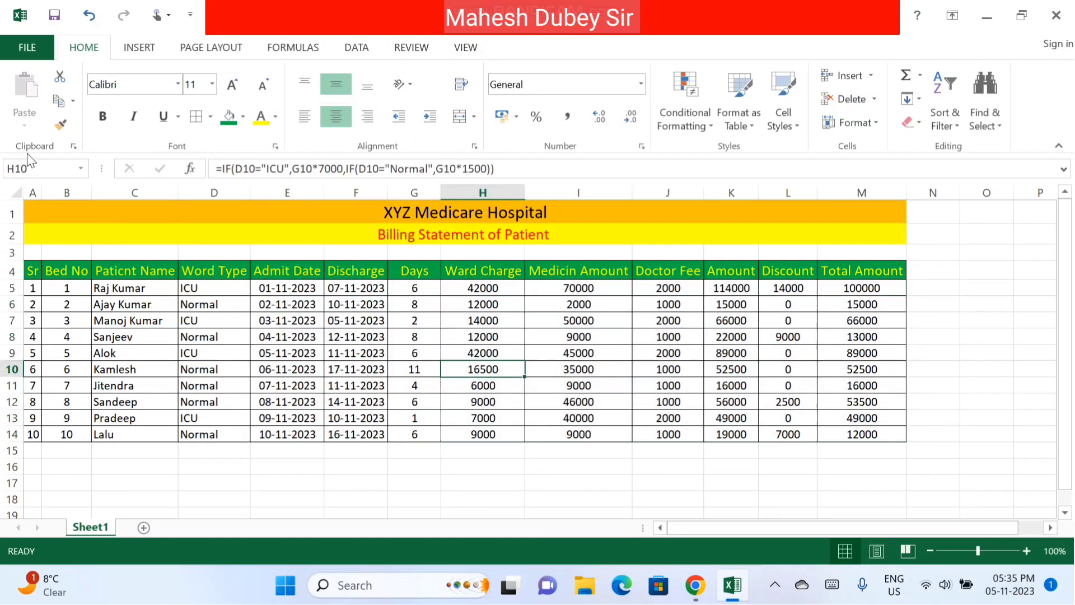
Change the print orientation from Portrait to Landscape and return to the worksheet.
left_click(17, 46)
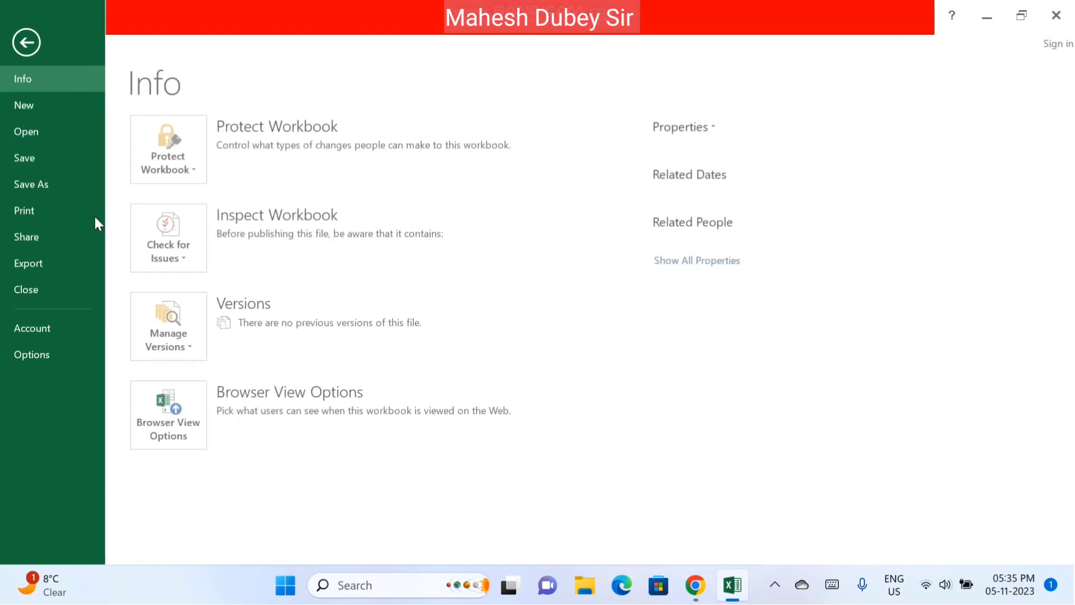
left_click(41, 209)
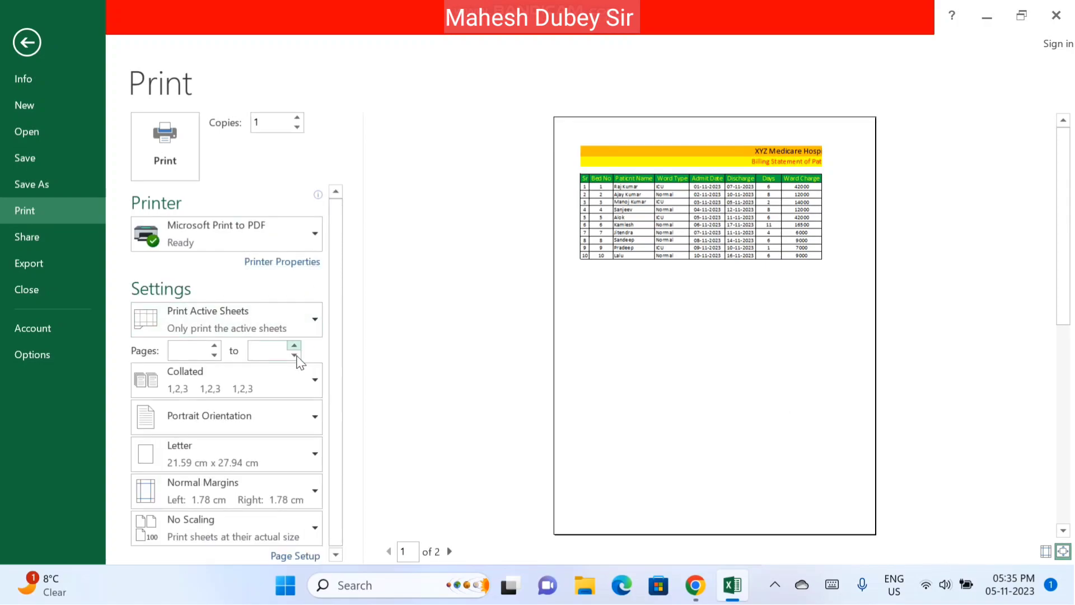
left_click(288, 425)
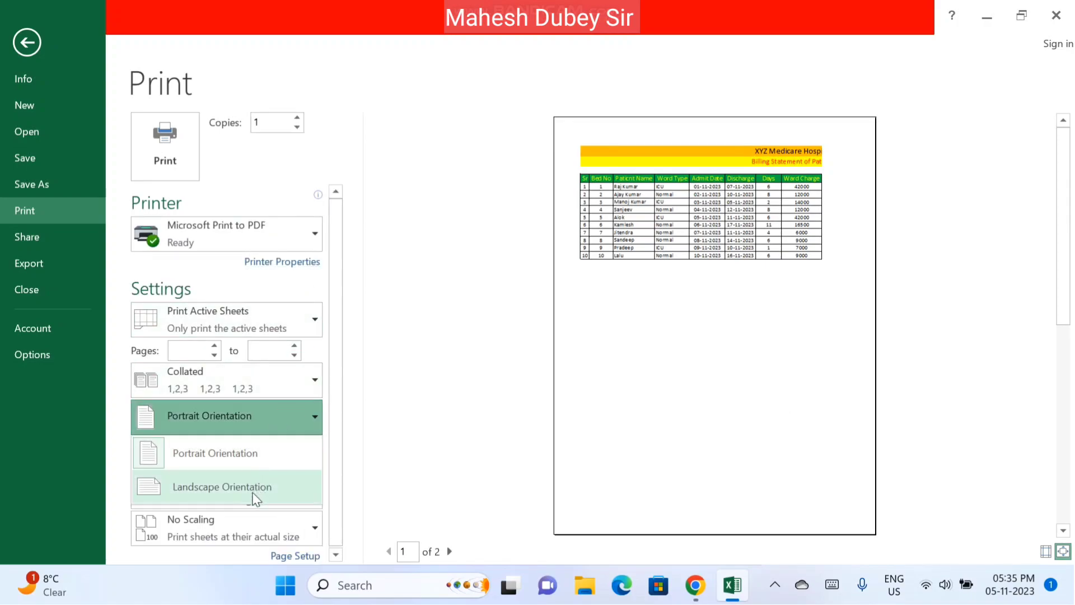
left_click(253, 493)
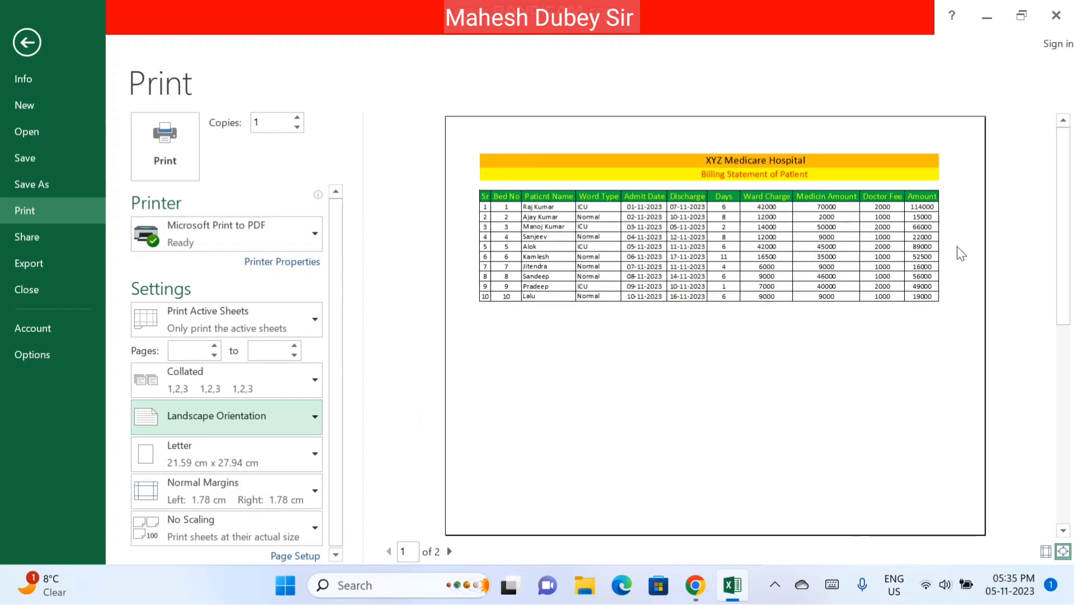
key("Escape")
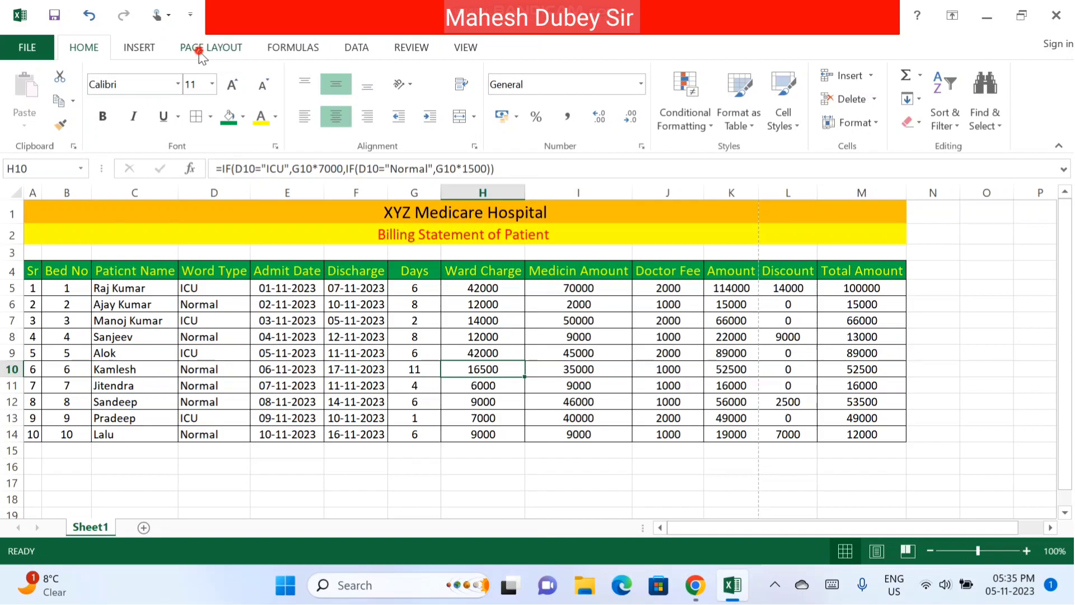
Set custom page margins with Left at 0 and Right at 0.5.
left_click(200, 51)
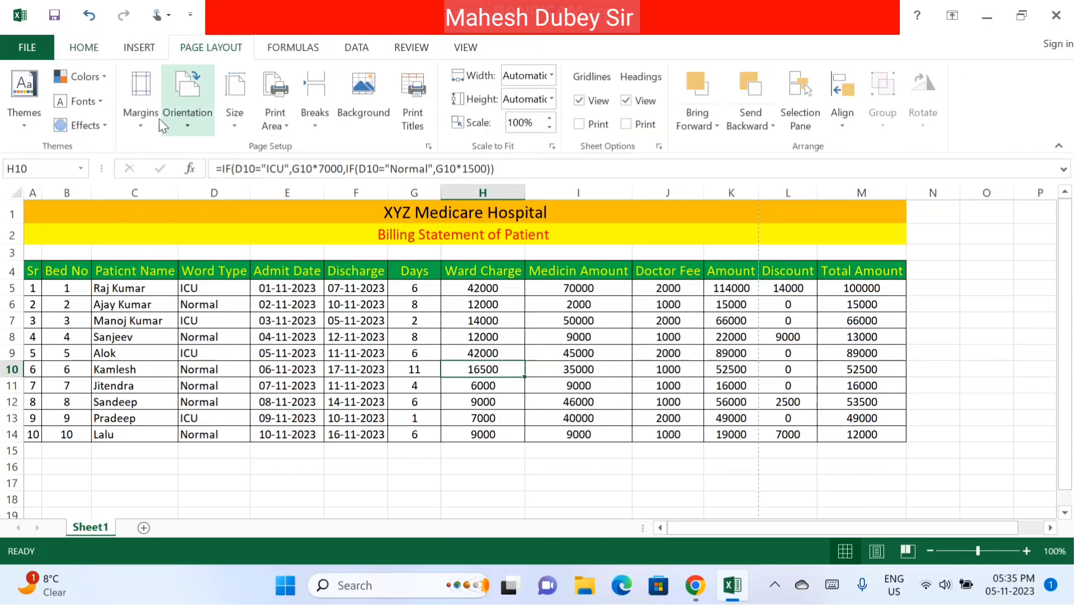
left_click(141, 112)
left_click(161, 368)
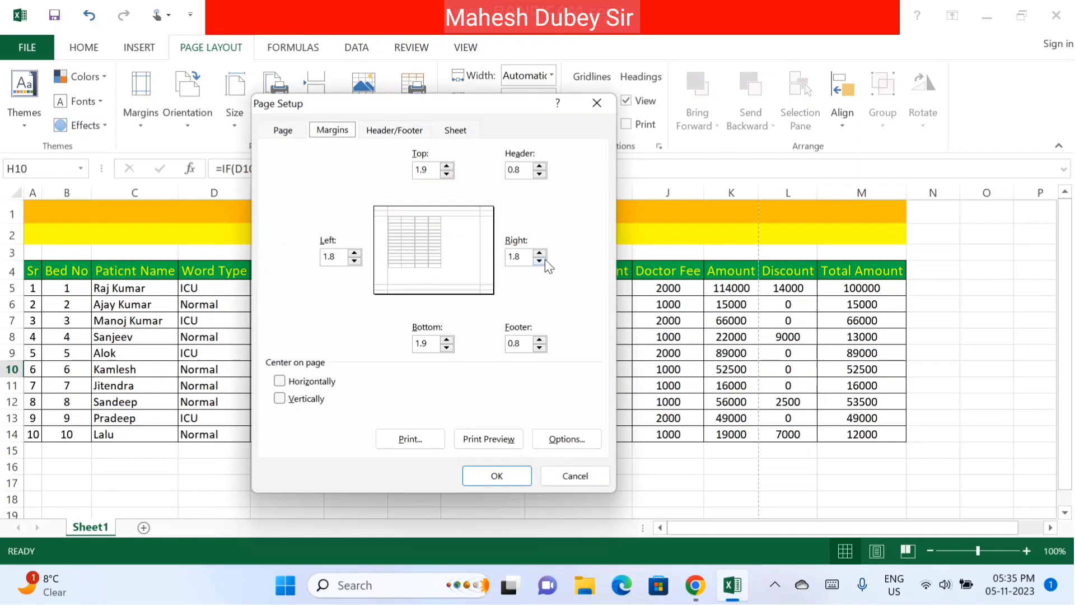
left_click(544, 260)
left_click(540, 260)
left_click(540, 253)
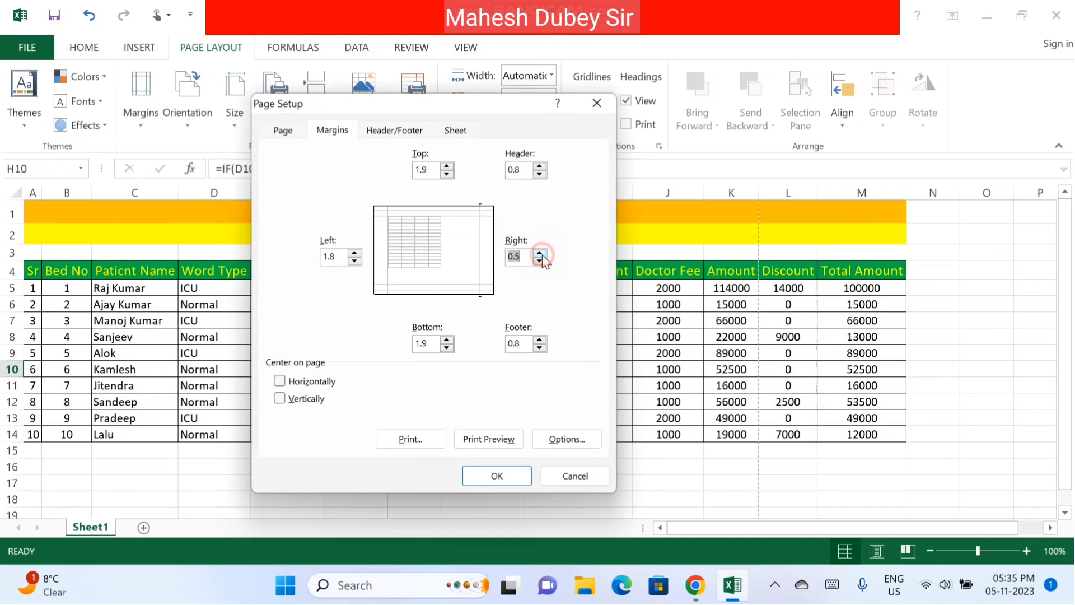
left_click(354, 261)
left_click(354, 261)
left_click(355, 261)
left_click(354, 260)
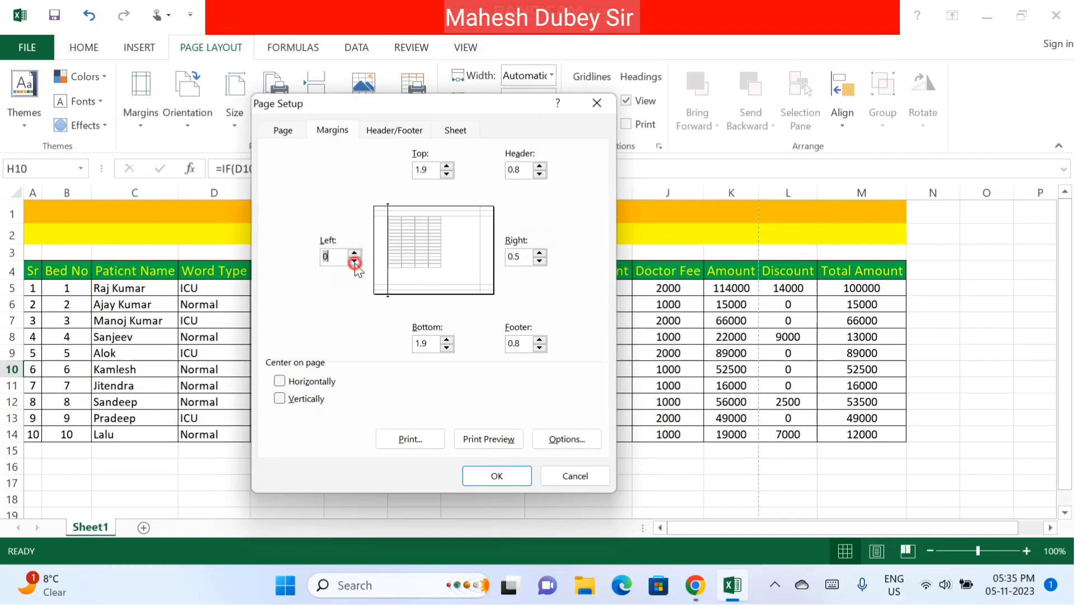
left_click(496, 476)
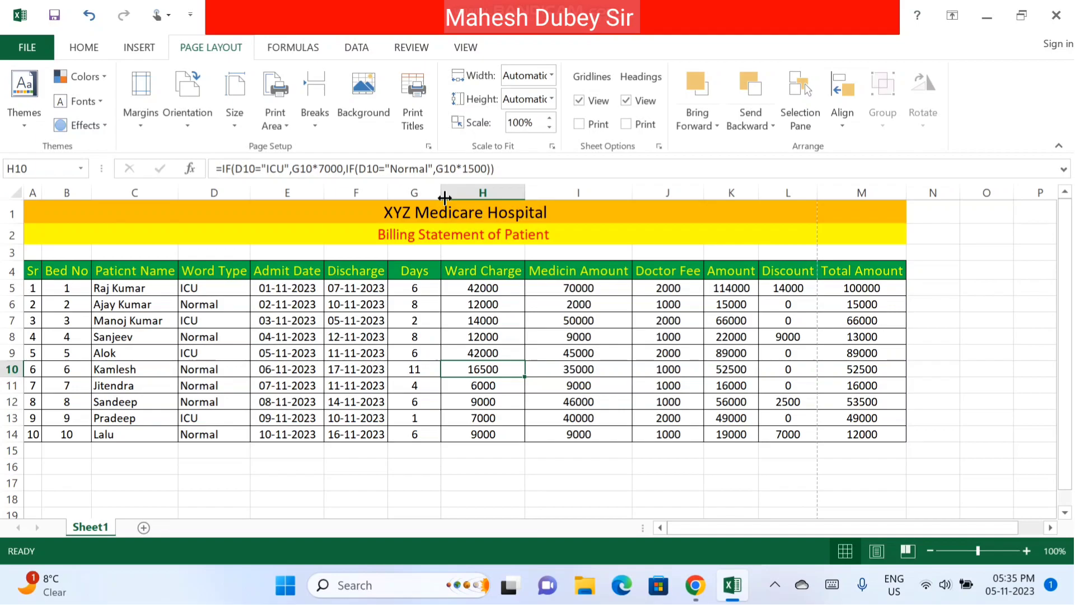
Drag columns G, B, M, L and J narrower so the table fits one page width.
left_click_drag(441, 193, 424, 198)
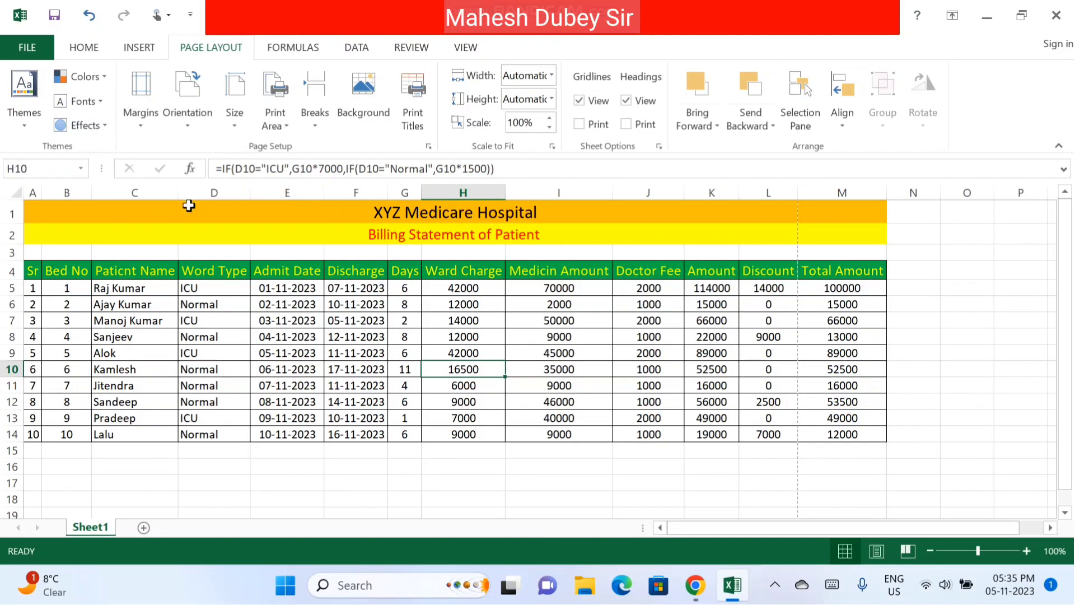
left_click_drag(97, 194, 91, 193)
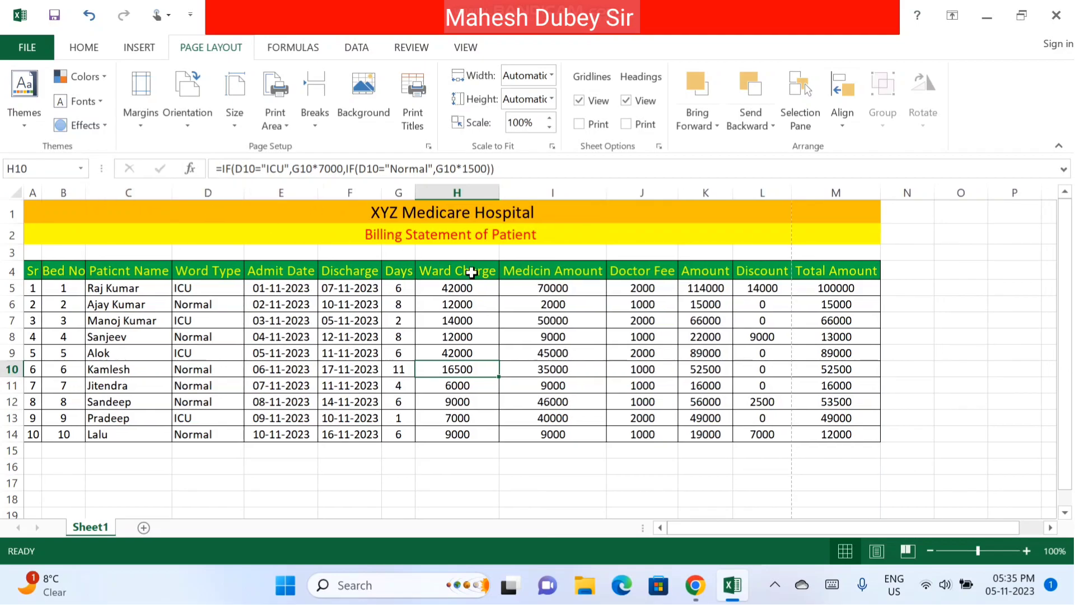
left_click_drag(880, 185, 872, 185)
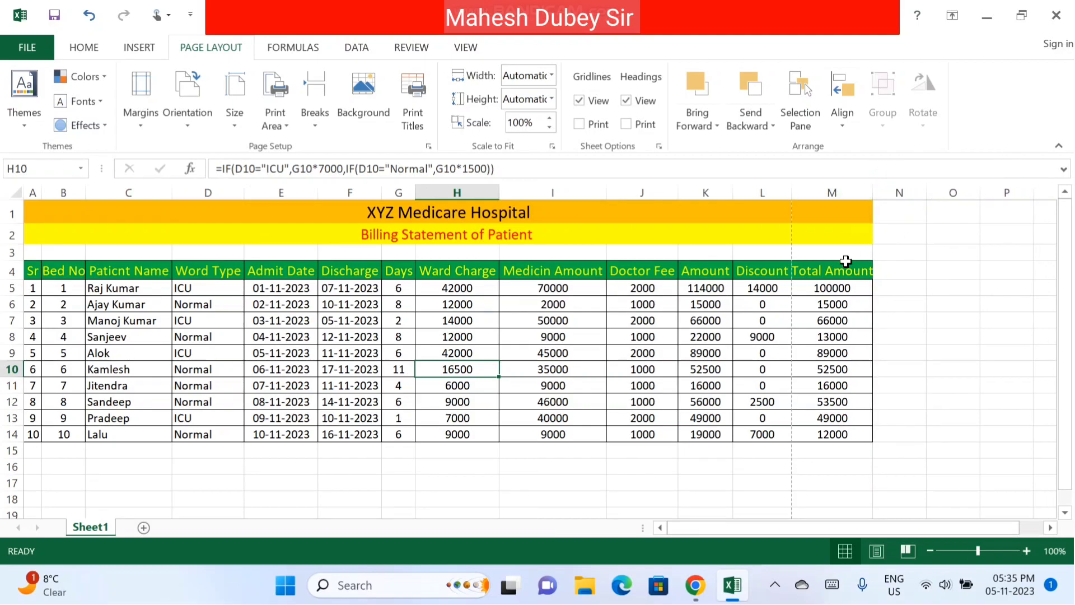
left_click(815, 271)
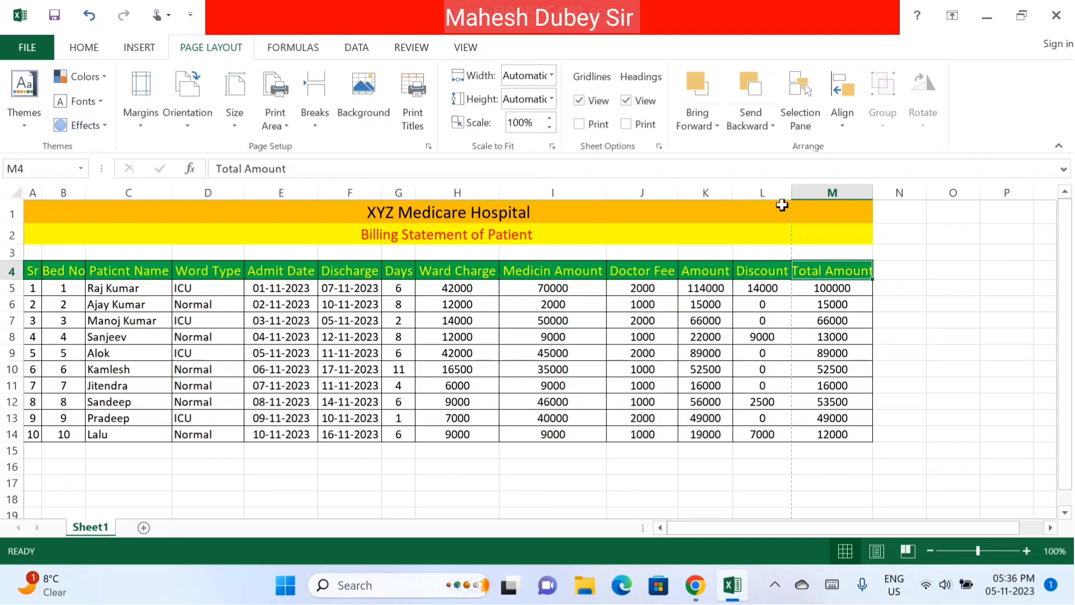
left_click_drag(791, 188, 783, 188)
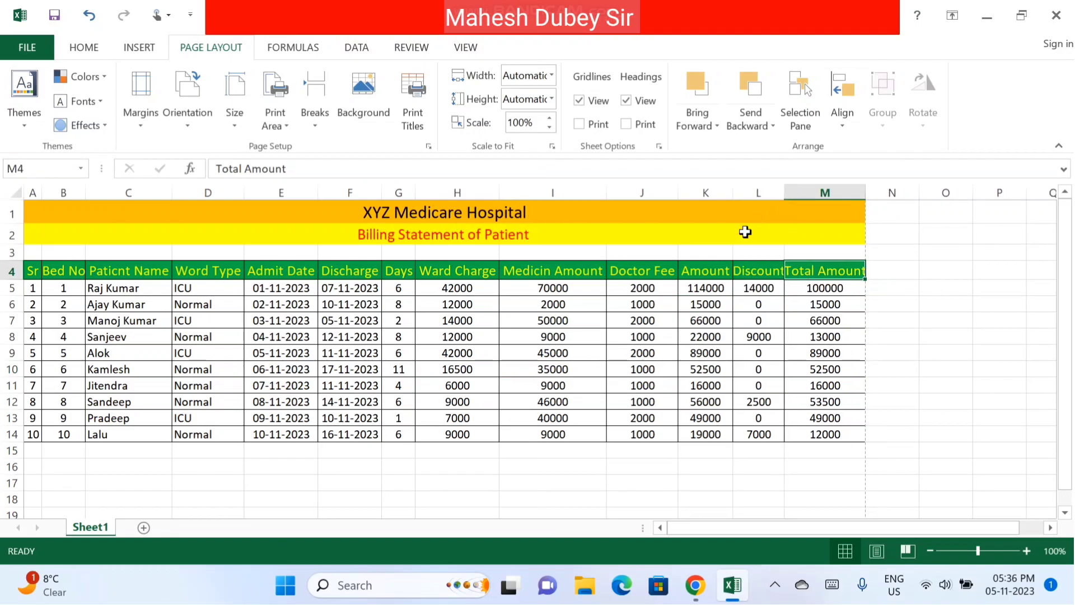
left_click_drag(676, 197, 665, 198)
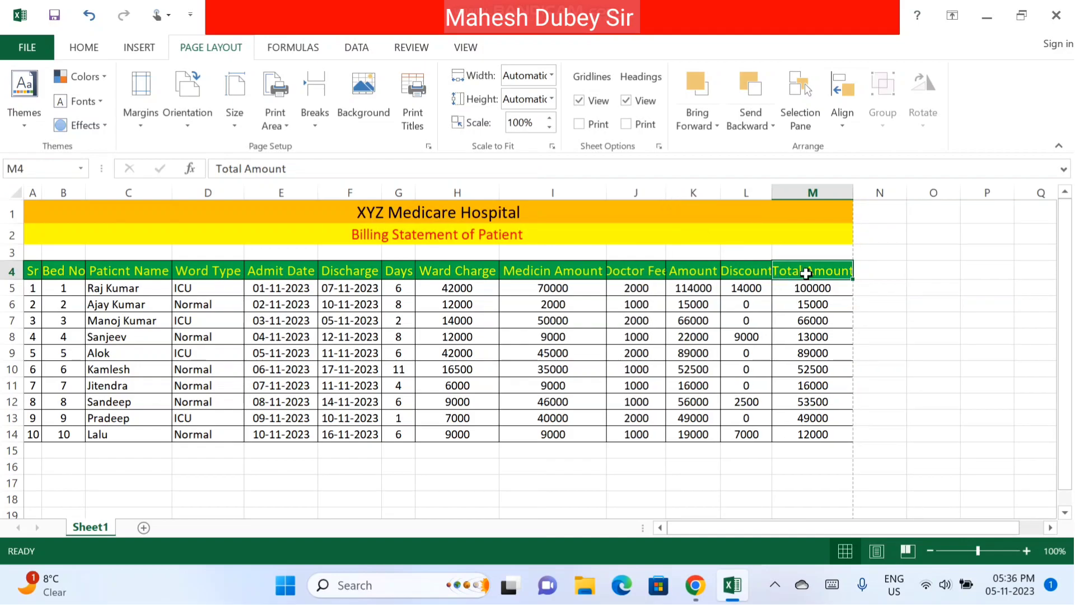
left_click(12, 54)
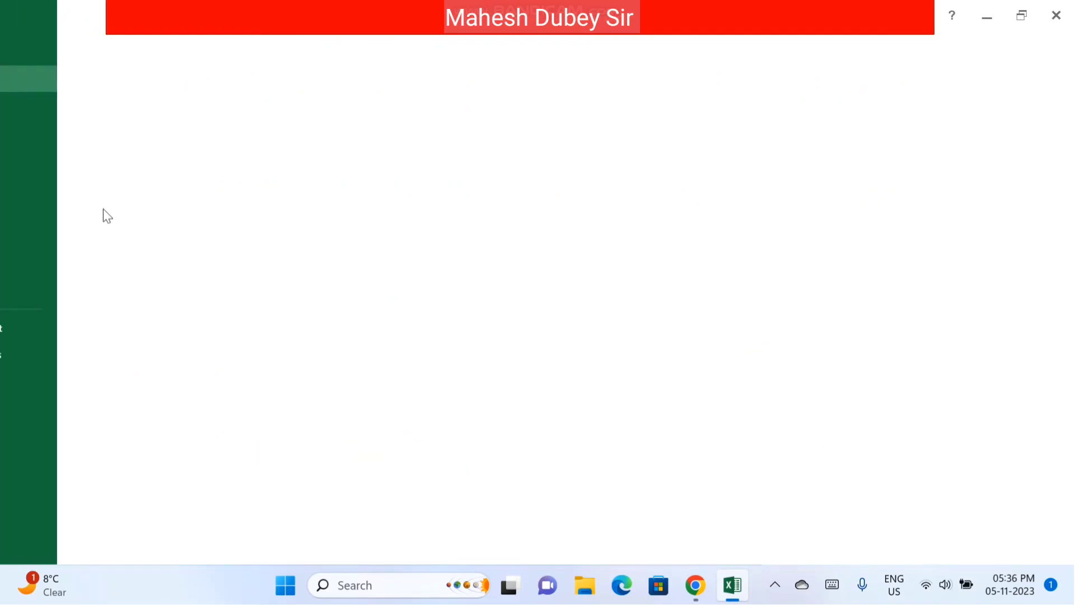
Confirm in Print preview that the table fits 1 of 1 landscape page, then return to the sheet.
left_click(45, 211)
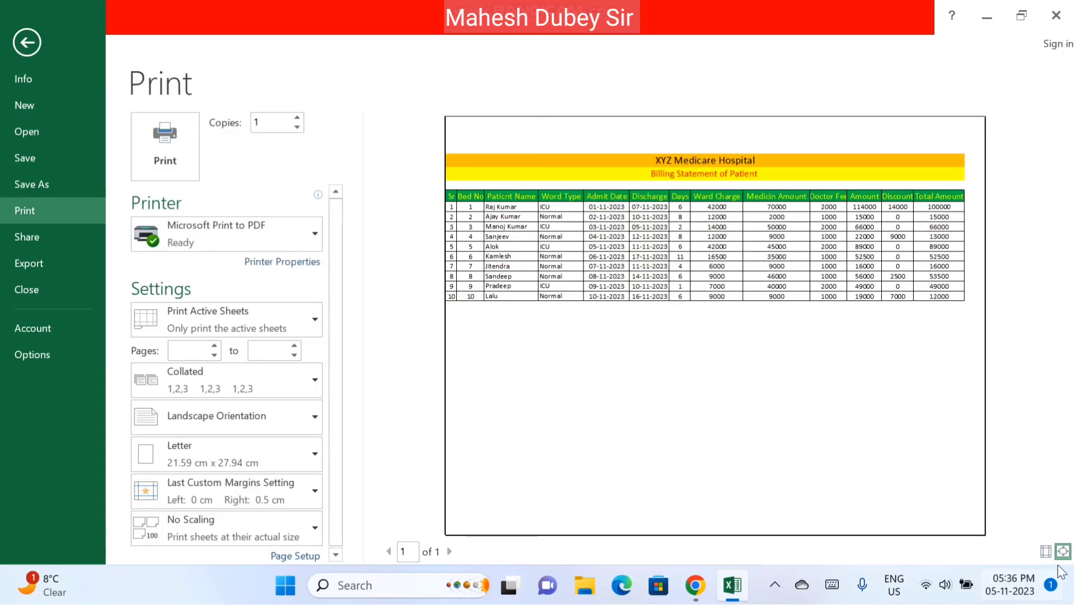
left_click(733, 532)
mouse_move(733, 533)
left_mouse_down()
mouse_move(950, 534)
mouse_move(600, 522)
left_mouse_up()
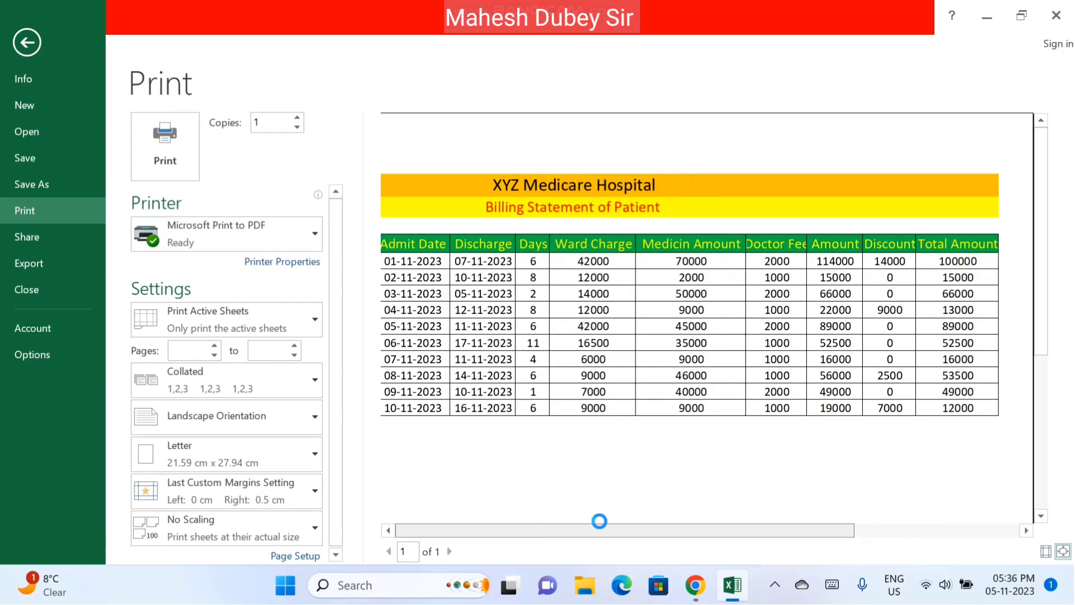
key("Escape")
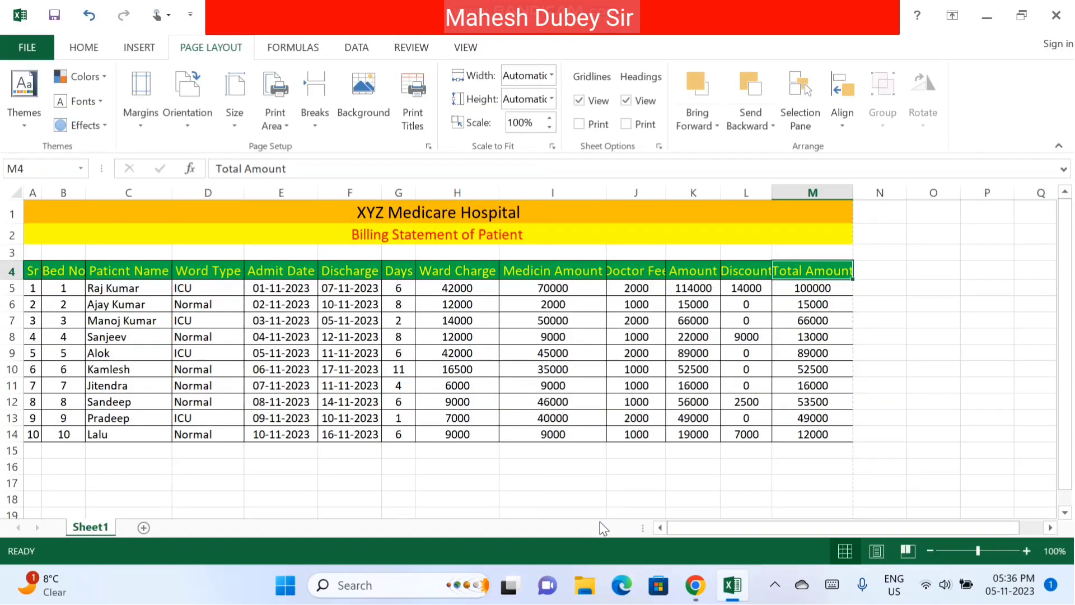